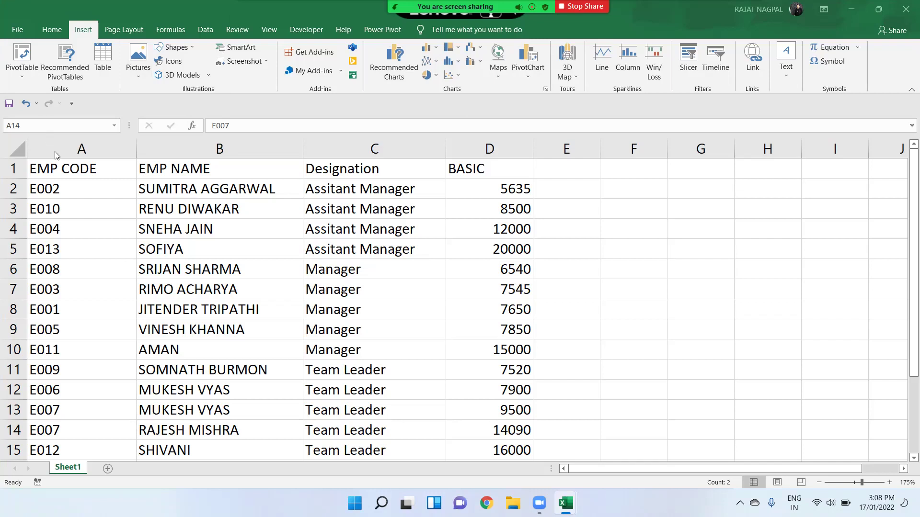
# Sort the employee records A to Z by EMP CODE, expanding the selection to all columns.
pyautogui.click(87, 168)
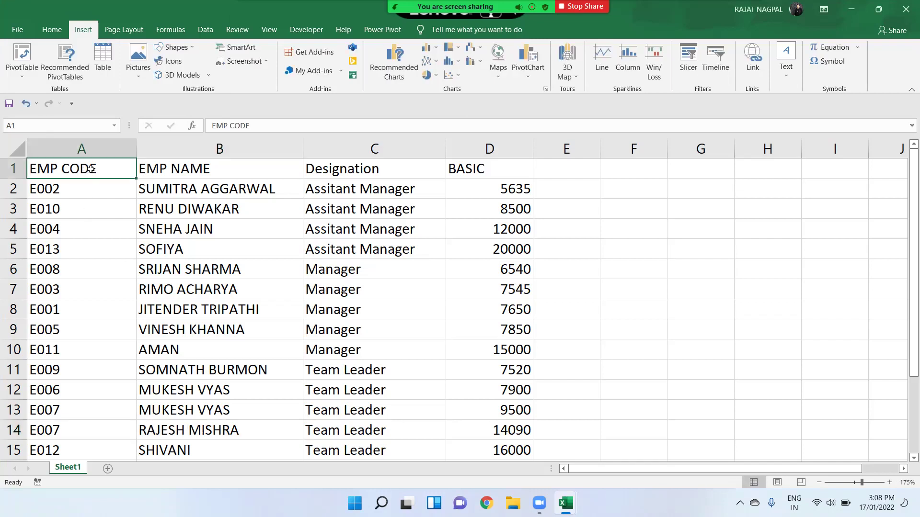
pyautogui.moveTo(92, 169); pyautogui.dragTo(483, 191)
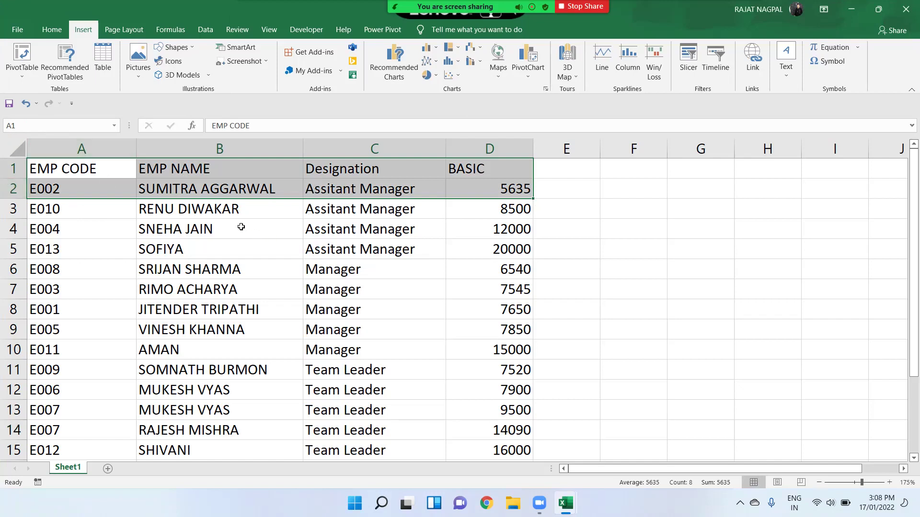
pyautogui.moveTo(78, 182); pyautogui.dragTo(69, 388)
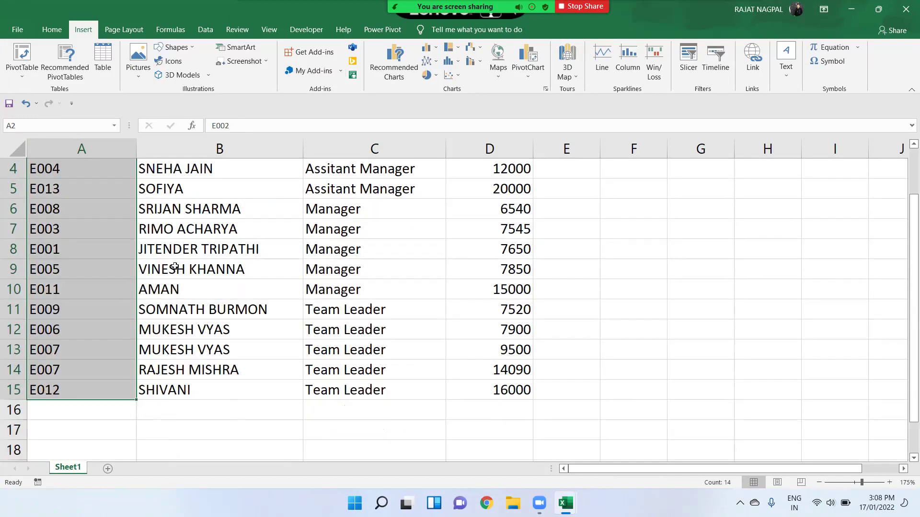
pyautogui.scroll(1, 144, 287)
pyautogui.click(52, 30)
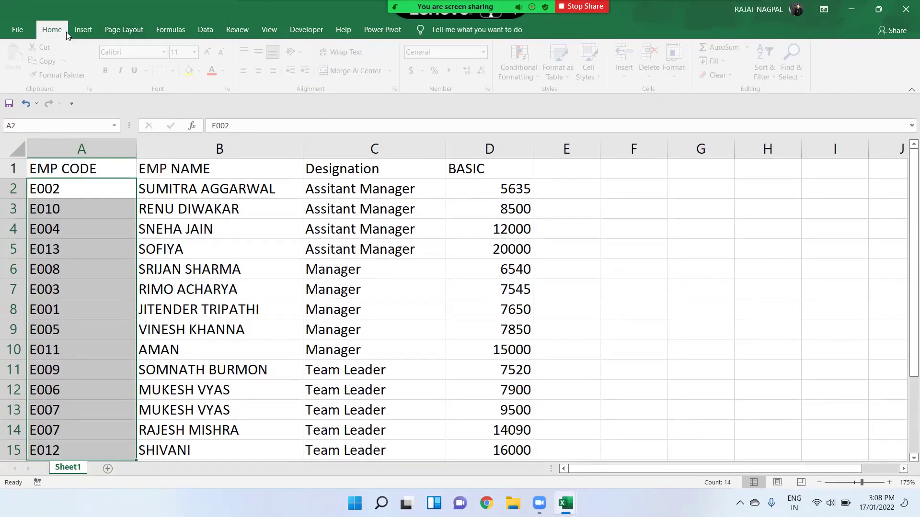
pyautogui.click(768, 62)
pyautogui.click(768, 96)
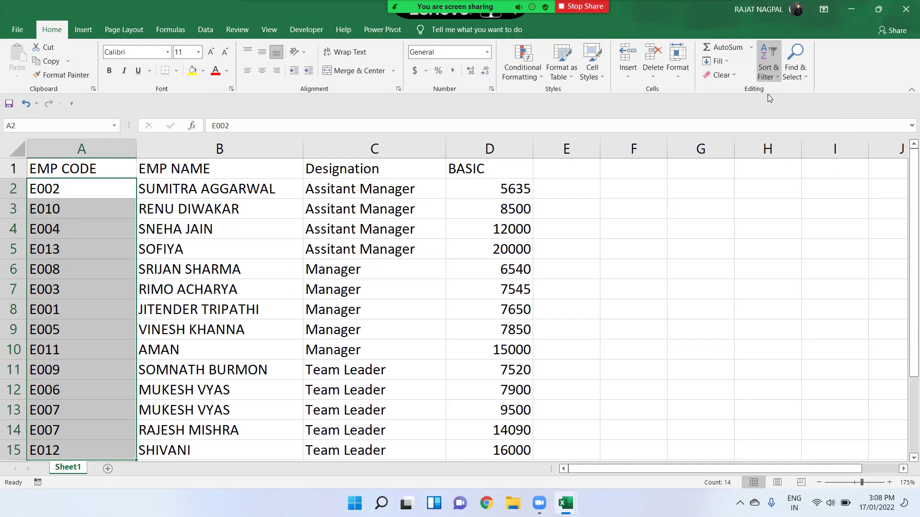
pyautogui.click(718, 223)
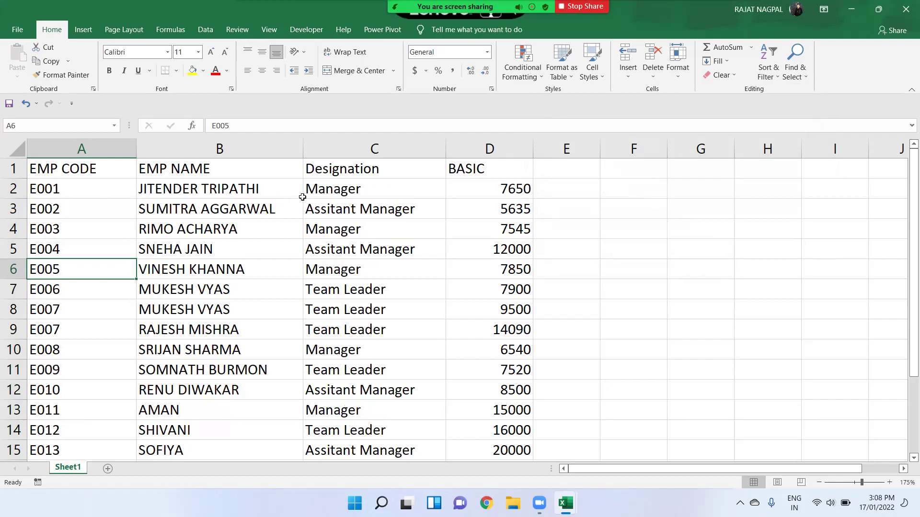
# Review the sorted data: designations in C2, C3, C7, names B2:B12 and BASIC D4:D13.
pyautogui.click(329, 188)
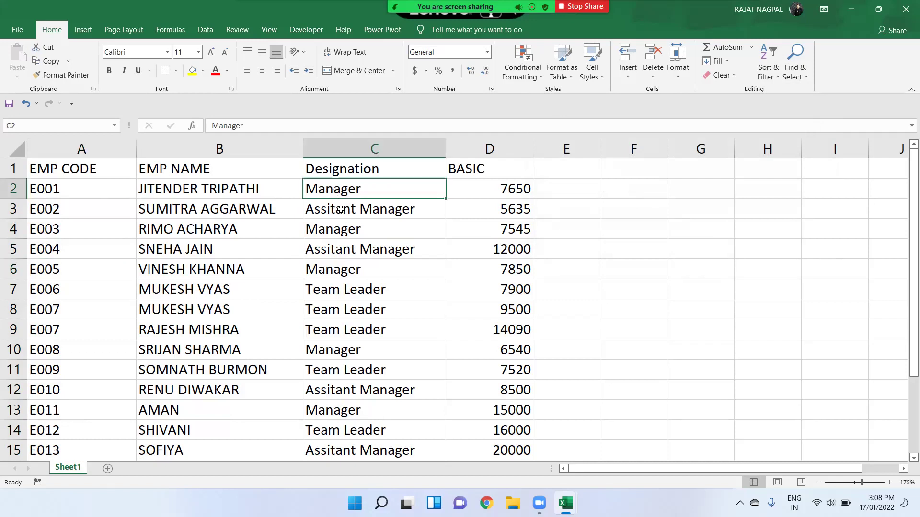
pyautogui.click(341, 209)
pyautogui.click(342, 287)
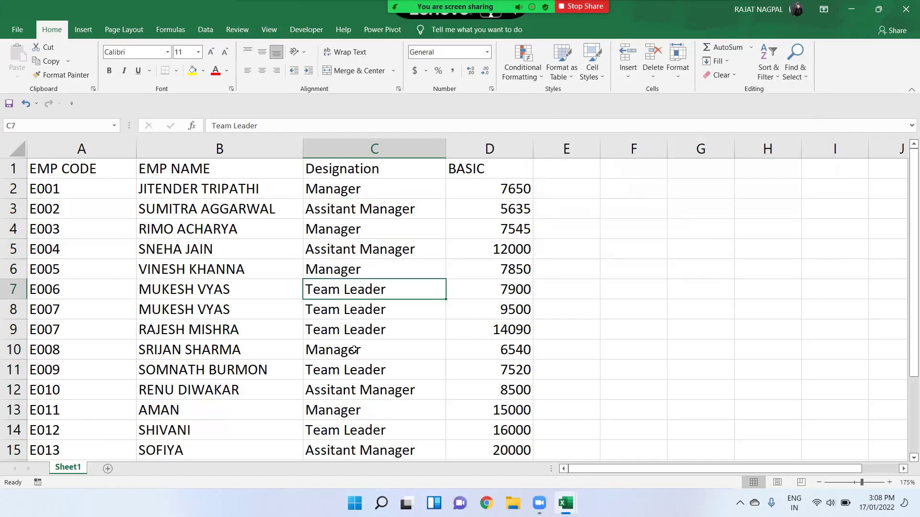
pyautogui.scroll(-2, 356, 353)
pyautogui.scroll(2, 356, 353)
pyautogui.moveTo(220, 193); pyautogui.dragTo(222, 390)
pyautogui.scroll(-2, 357, 382)
pyautogui.scroll(2, 358, 381)
pyautogui.moveTo(502, 223); pyautogui.dragTo(527, 411)
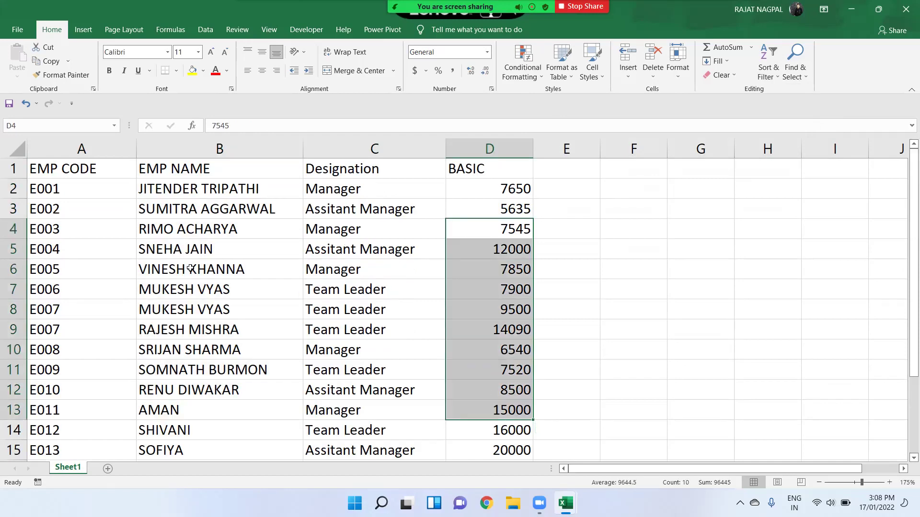
pyautogui.click(123, 196)
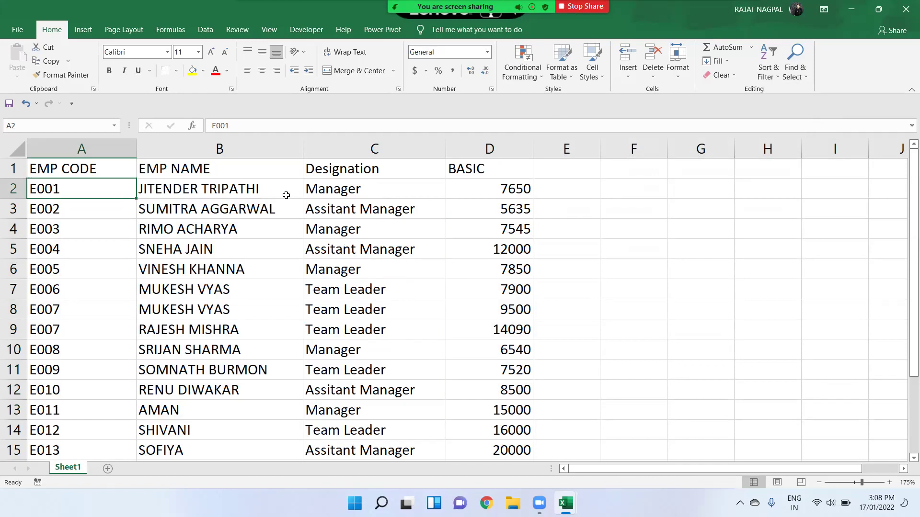
pyautogui.click(87, 30)
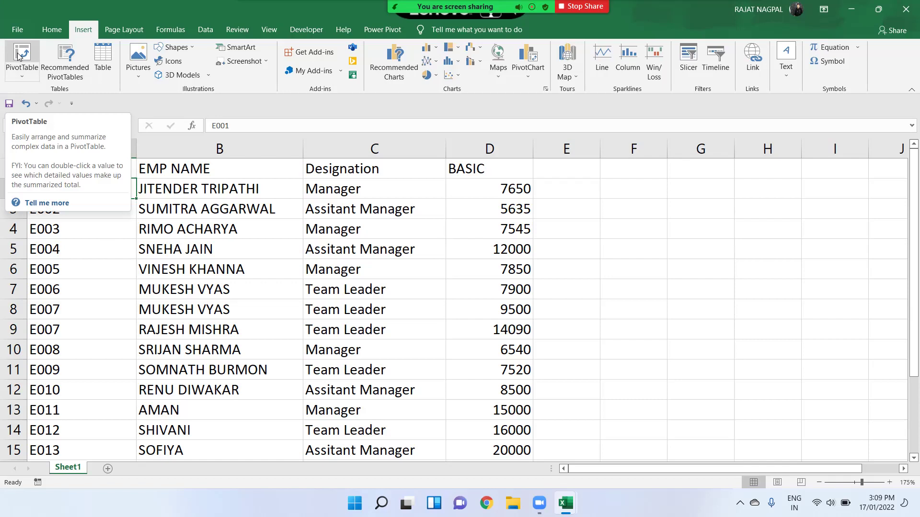
pyautogui.click(295, 351)
pyautogui.moveTo(90, 176)
pyautogui.mouseDown()
pyautogui.moveTo(437, 328)
pyautogui.moveTo(482, 407)
pyautogui.mouseUp()
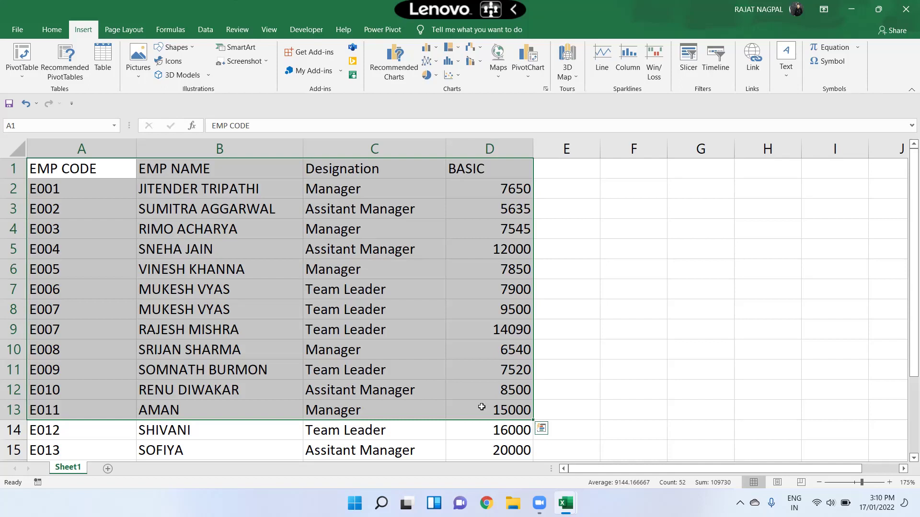
pyautogui.click(354, 194)
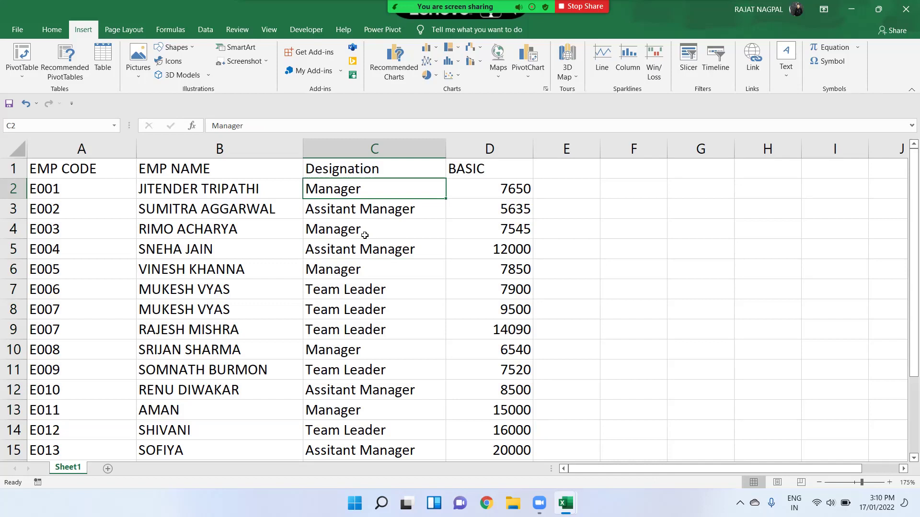
pyautogui.click(370, 352)
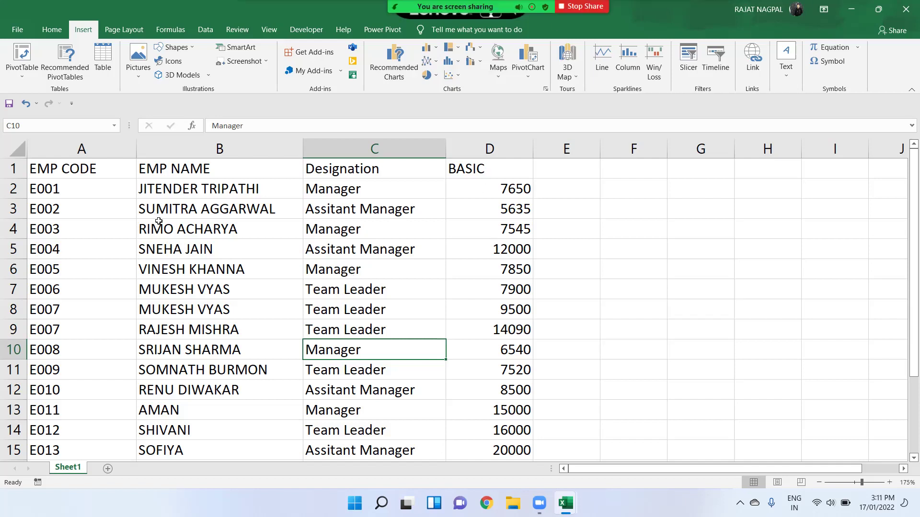
pyautogui.moveTo(522, 170)
pyautogui.mouseDown()
pyautogui.moveTo(97, 190)
pyautogui.moveTo(467, 171)
pyautogui.mouseUp()
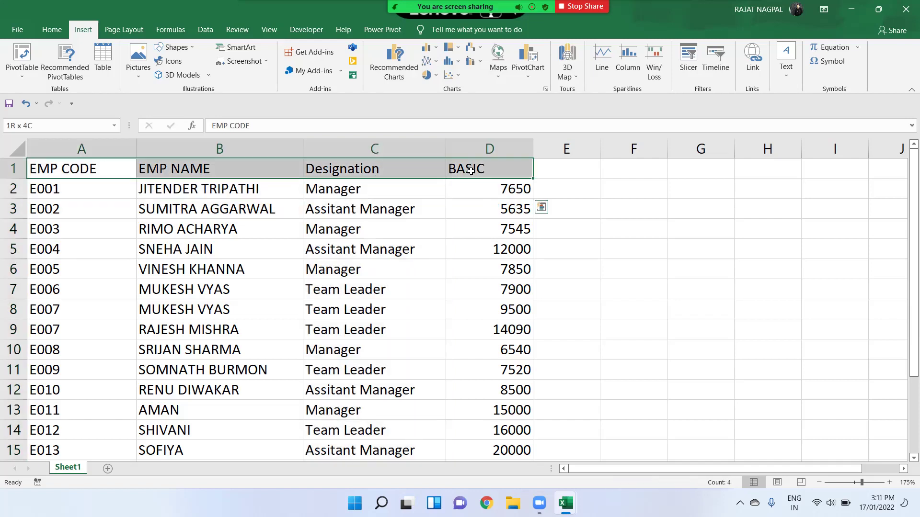
# Select A1:D15, covering the EMP CODE through BASIC columns with headers.
pyautogui.click(461, 187)
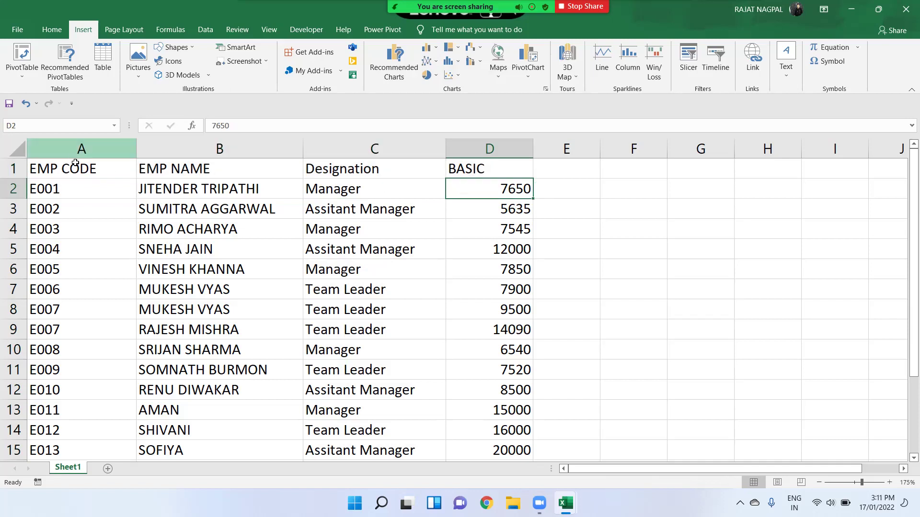
pyautogui.moveTo(75, 165); pyautogui.dragTo(481, 414)
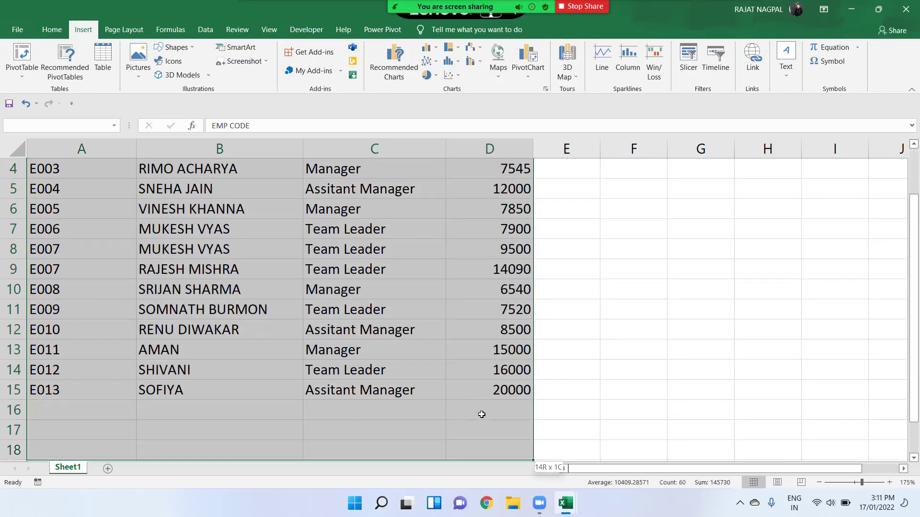
pyautogui.moveTo(482, 414); pyautogui.dragTo(475, 385)
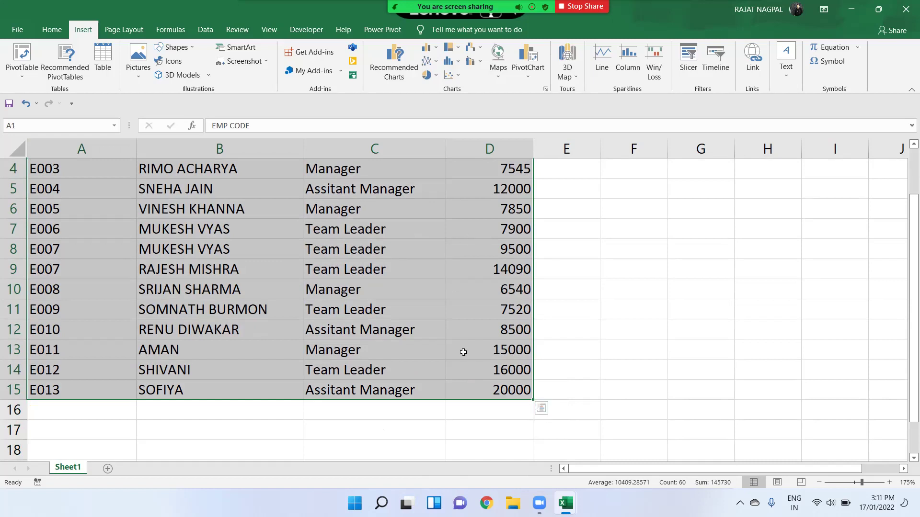
pyautogui.scroll(1, 257, 392)
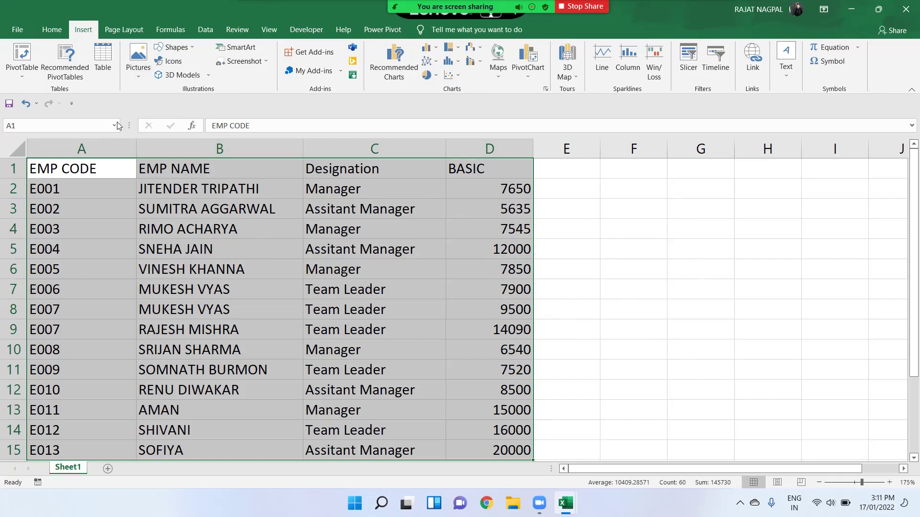
# Start a PivotTable from the selected table or range.
pyautogui.click(20, 75)
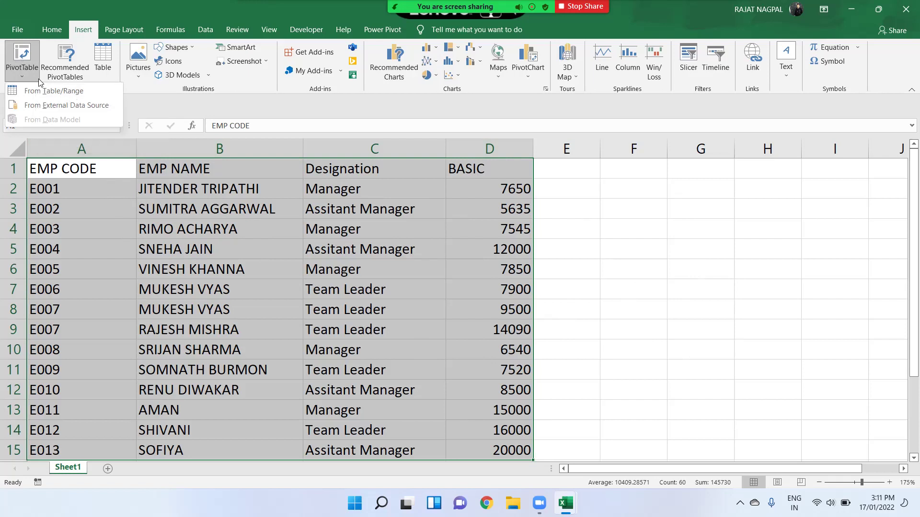
pyautogui.click(60, 94)
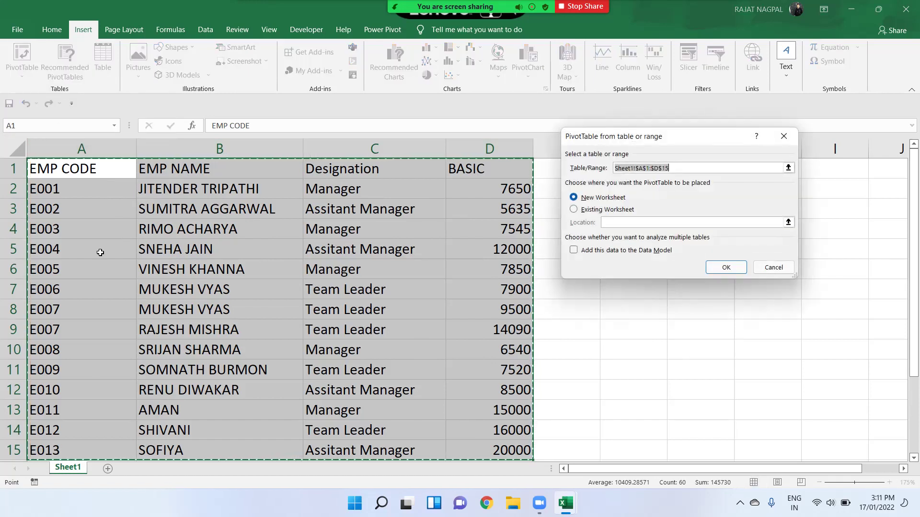
pyautogui.scroll(-2, 309, 322)
pyautogui.scroll(2, 309, 322)
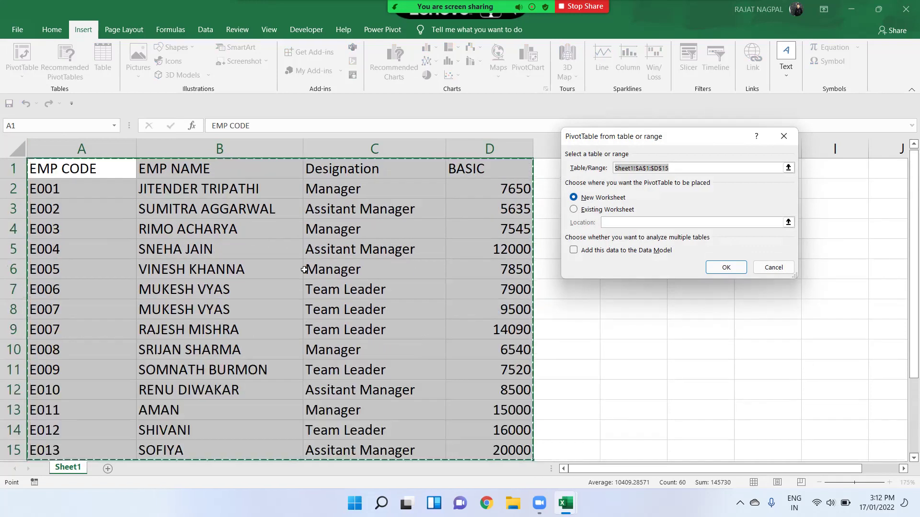
# Re-enter the source range as Sheet1!$A$1:$D$15 and choose New Worksheet placement.
pyautogui.click(684, 168)
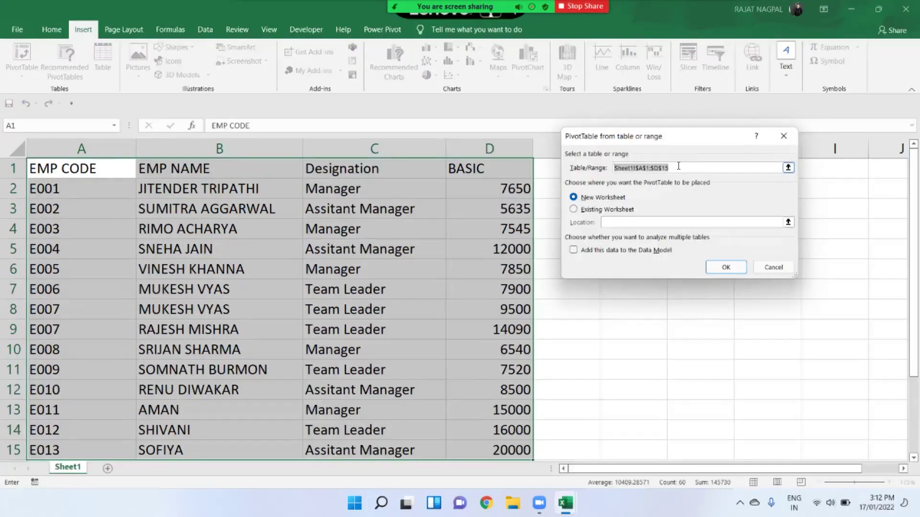
pyautogui.doubleClick(664, 168)
pyautogui.click(680, 165)
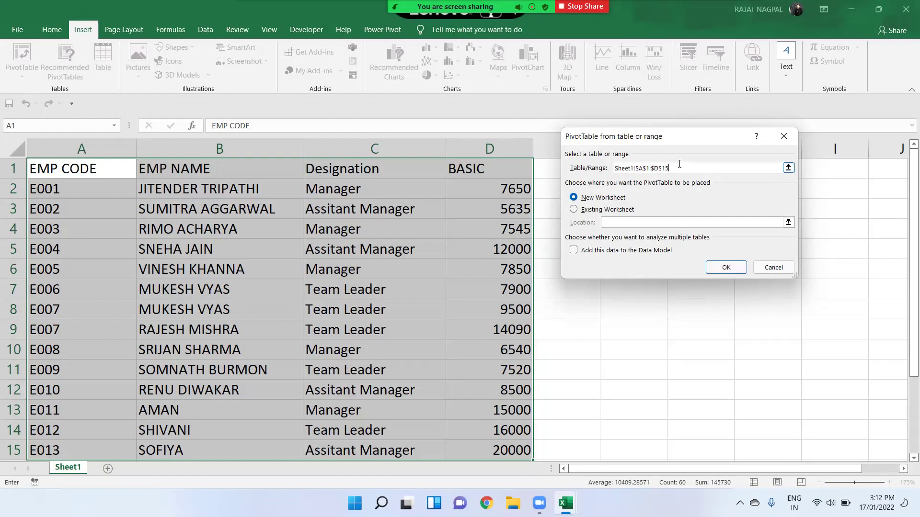
pyautogui.moveTo(683, 168); pyautogui.dragTo(520, 170)
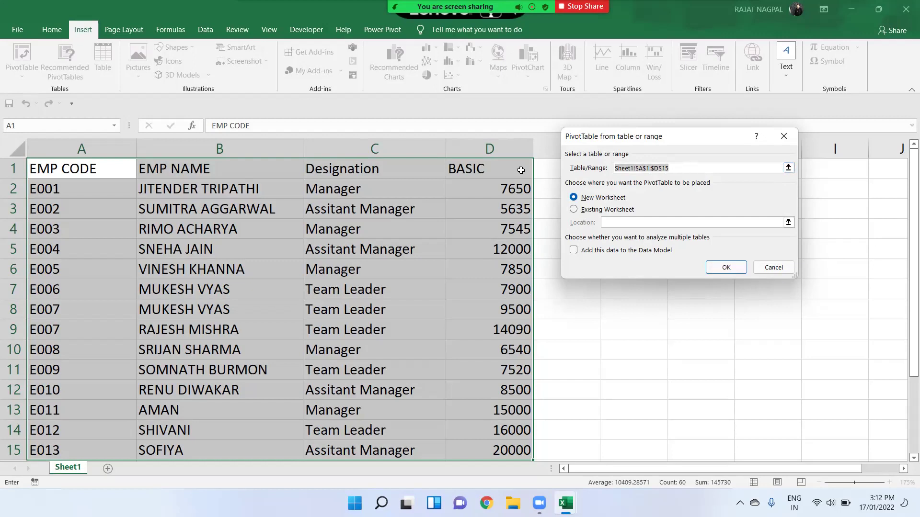
pyautogui.press('BackSpace')
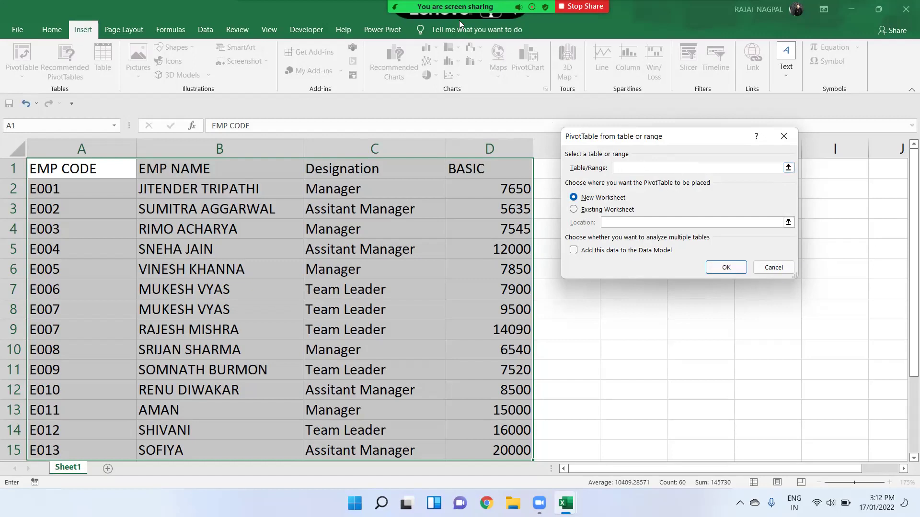
pyautogui.moveTo(98, 174); pyautogui.dragTo(489, 384)
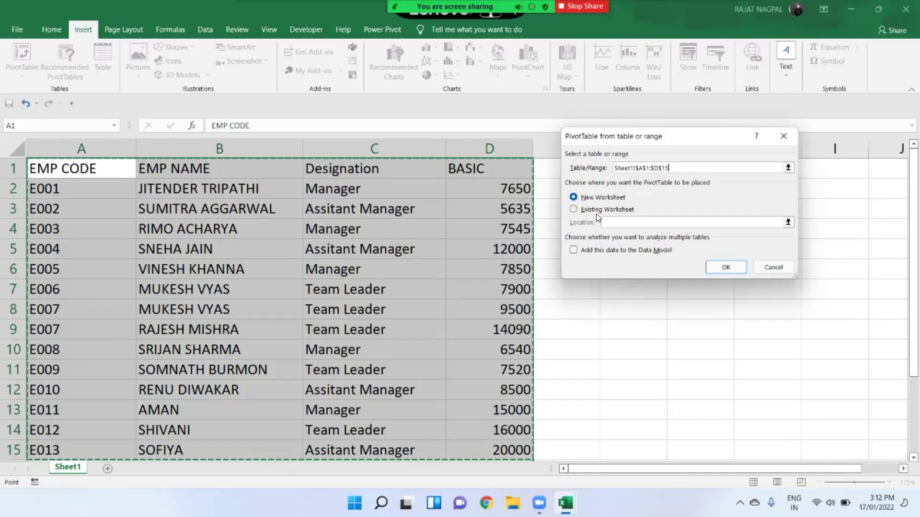
pyautogui.click(586, 199)
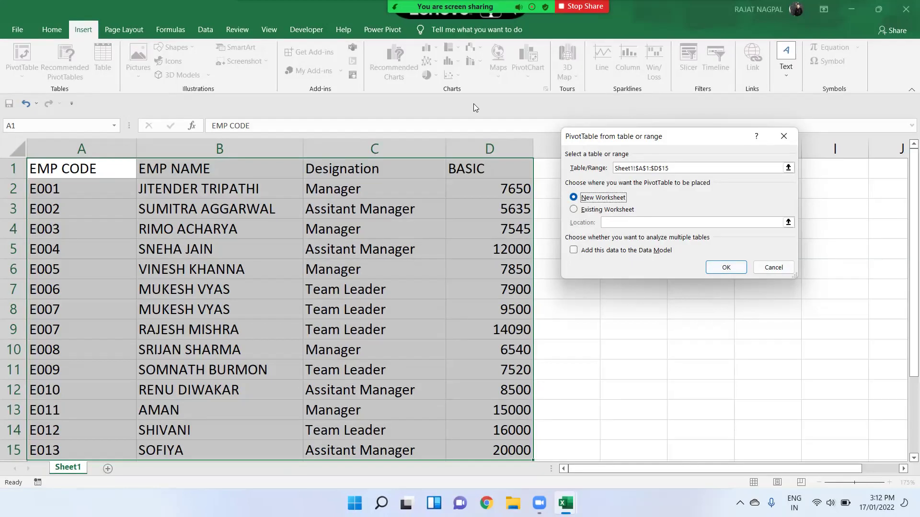
# Create PivotTable1 on a new Sheet2, check Sheet1's header row, then return to Sheet2.
pyautogui.click(726, 268)
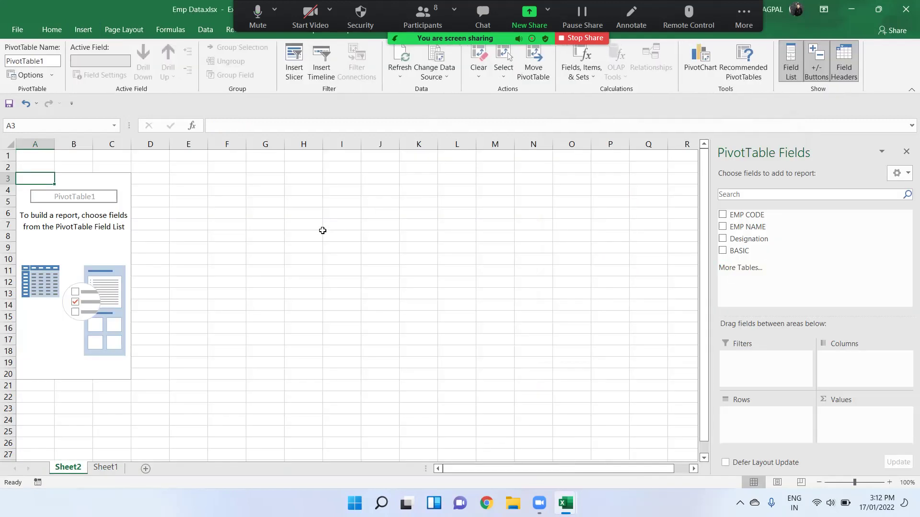
pyautogui.keyDown('ctrl'); pyautogui.scroll(4, 322, 231); pyautogui.keyUp('ctrl')
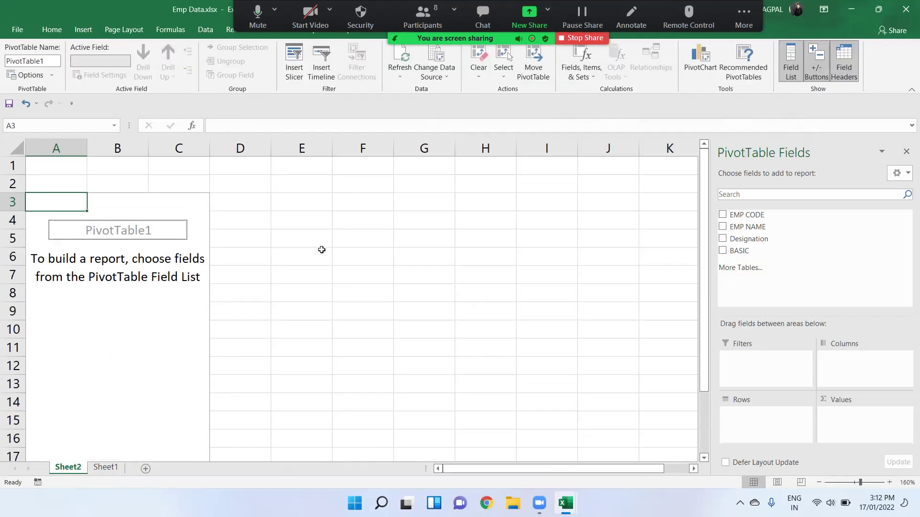
pyautogui.keyDown('ctrl'); pyautogui.scroll(-3, 322, 250); pyautogui.keyUp('ctrl')
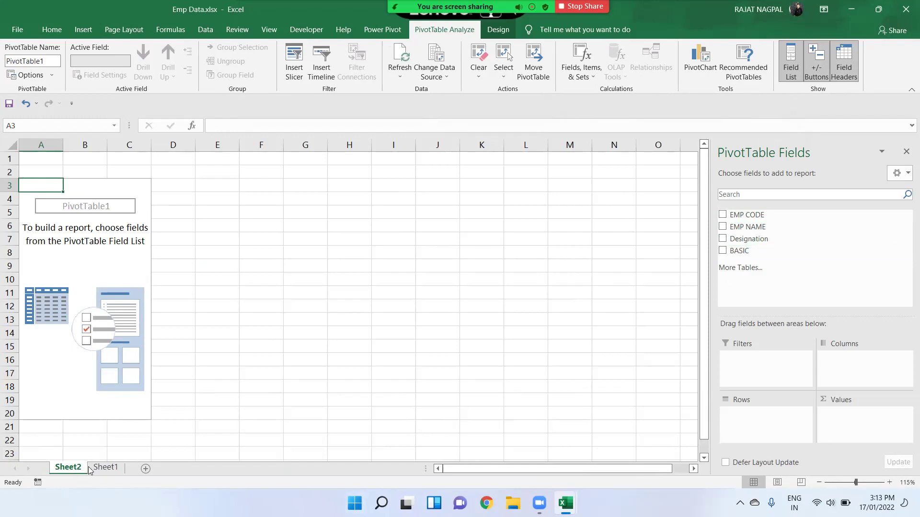
pyautogui.click(106, 468)
pyautogui.moveTo(65, 171); pyautogui.dragTo(460, 171)
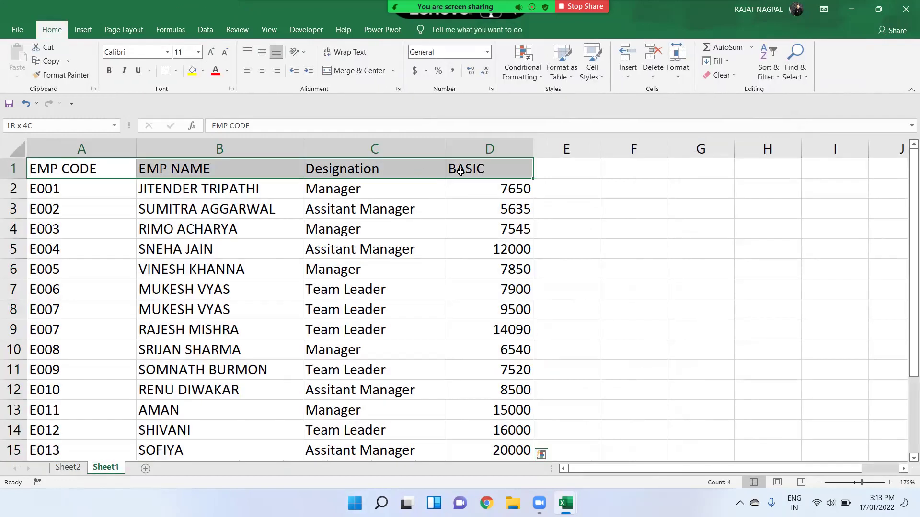
pyautogui.click(68, 467)
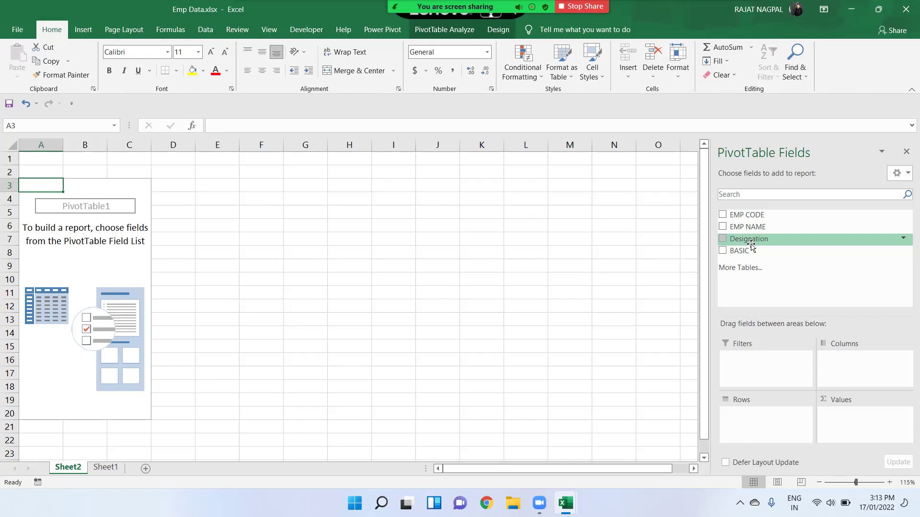
# Add Designation to Rows and select the Assitant Manager, Manager and Team Leader labels.
pyautogui.click(723, 239)
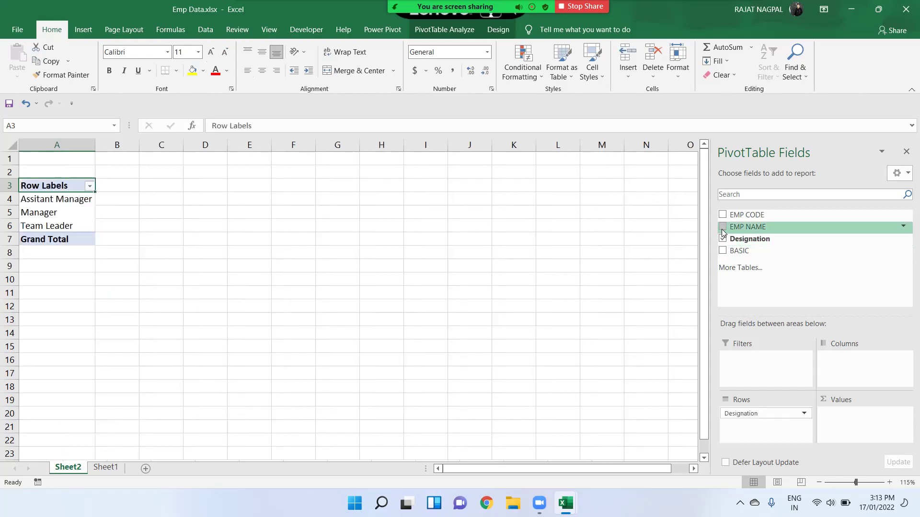
pyautogui.click(60, 200)
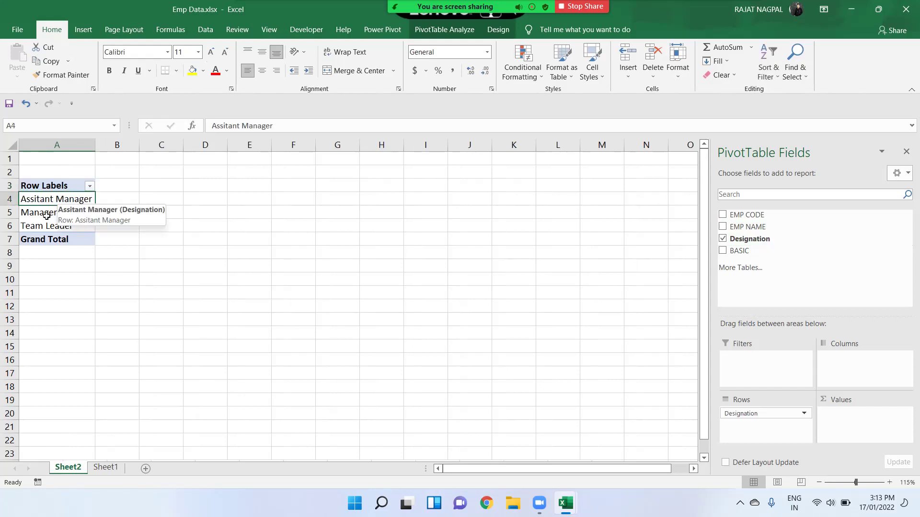
pyautogui.click(46, 219)
pyautogui.click(50, 224)
pyautogui.moveTo(47, 200); pyautogui.dragTo(52, 226)
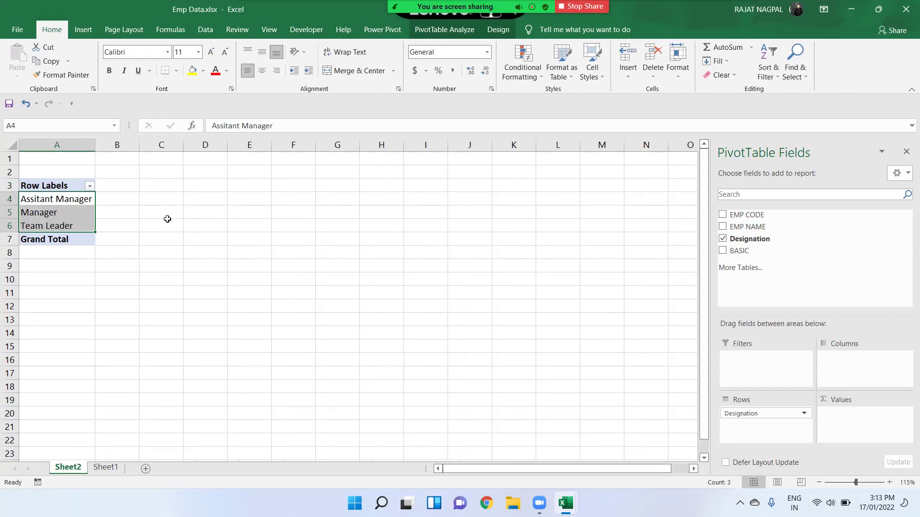
pyautogui.press('Return')
pyautogui.click(48, 186)
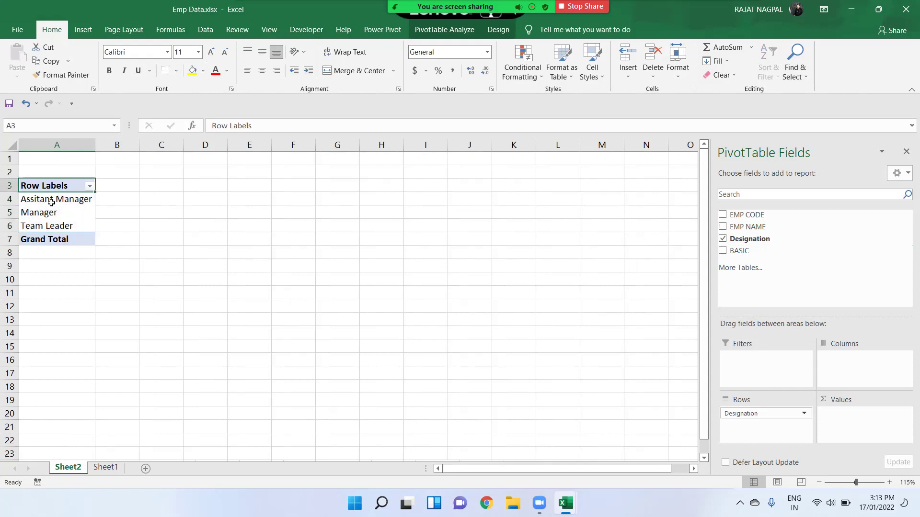
pyautogui.moveTo(48, 199); pyautogui.dragTo(60, 227)
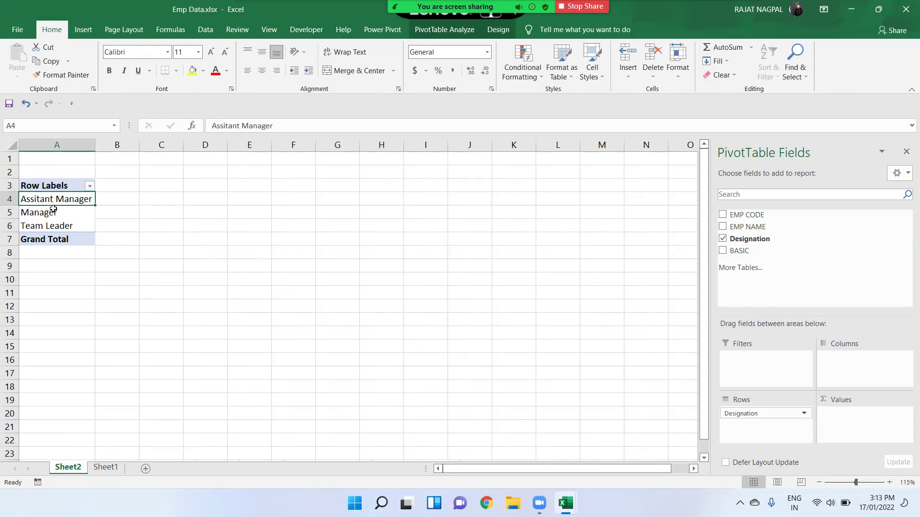
pyautogui.click(29, 199)
pyautogui.click(45, 213)
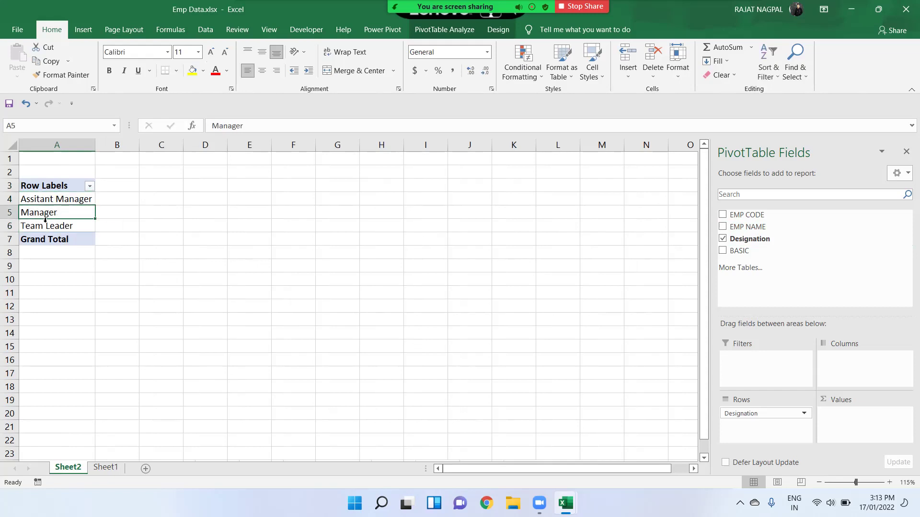
pyautogui.moveTo(48, 199); pyautogui.dragTo(54, 228)
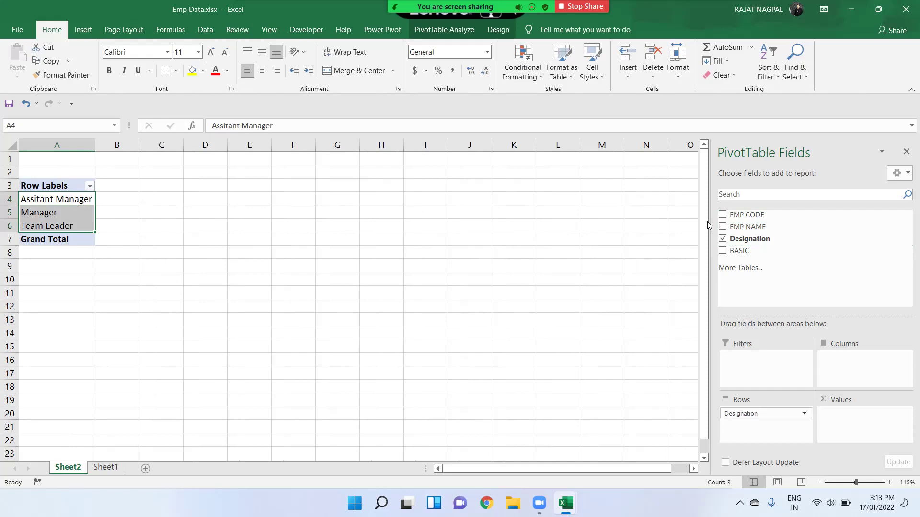
# Add EMP NAME to Rows beneath Designation and select each group's employee names.
pyautogui.click(722, 227)
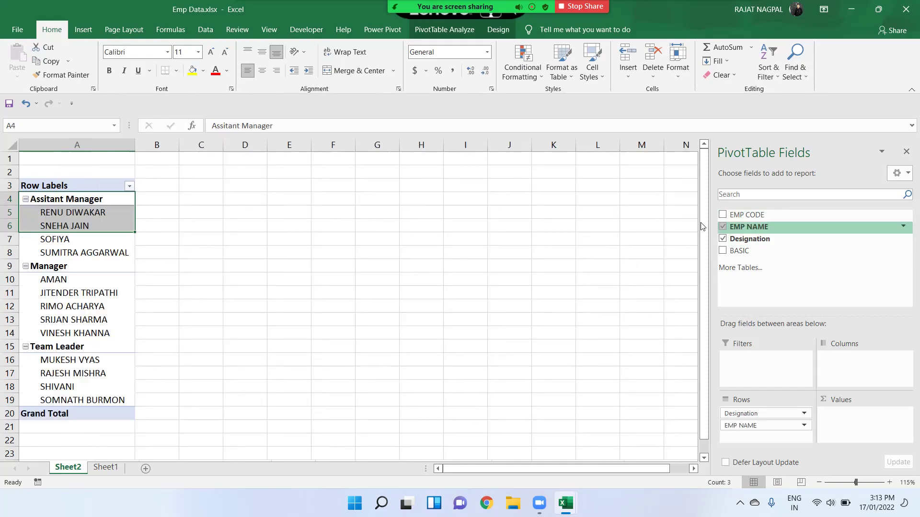
pyautogui.click(81, 213)
pyautogui.moveTo(80, 213)
pyautogui.mouseDown()
pyautogui.moveTo(81, 253)
pyautogui.moveTo(60, 331)
pyautogui.mouseUp()
pyautogui.moveTo(58, 283); pyautogui.dragTo(68, 327)
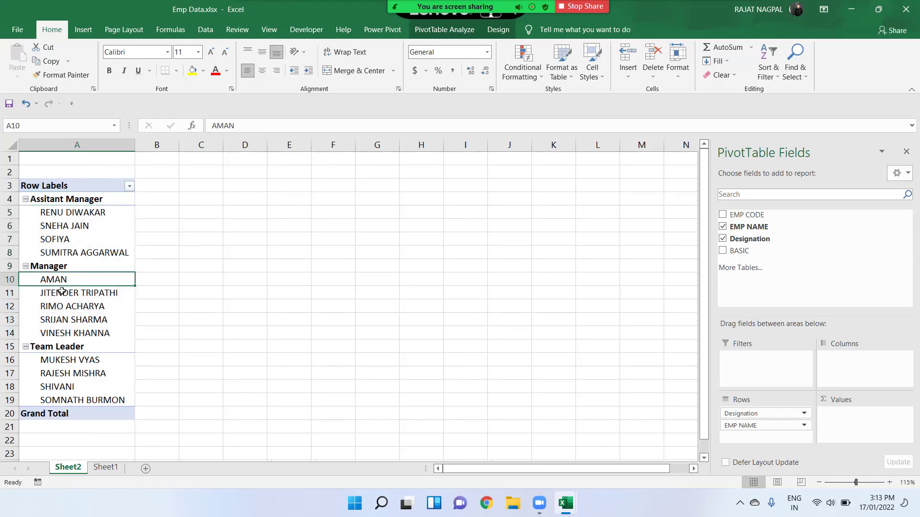
pyautogui.moveTo(61, 214); pyautogui.dragTo(75, 255)
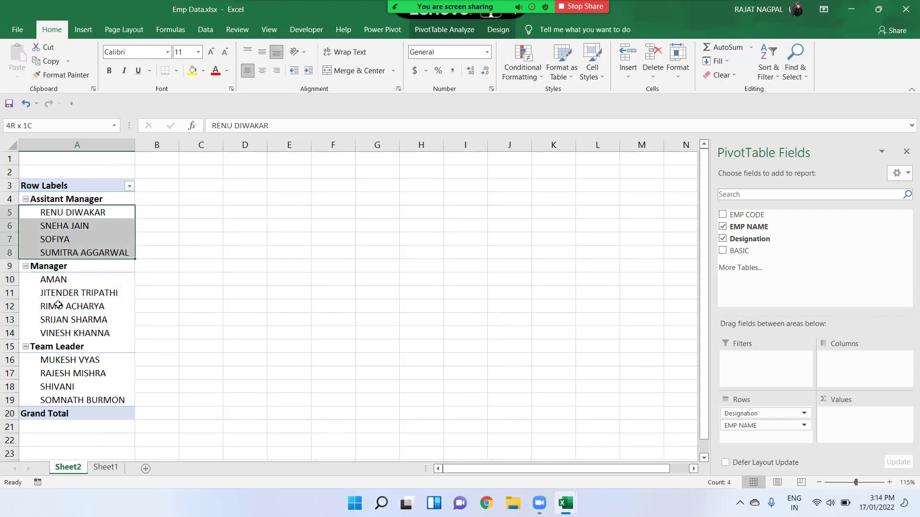
pyautogui.hotkey('shift', 'Down')
pyautogui.moveTo(89, 362); pyautogui.dragTo(96, 400)
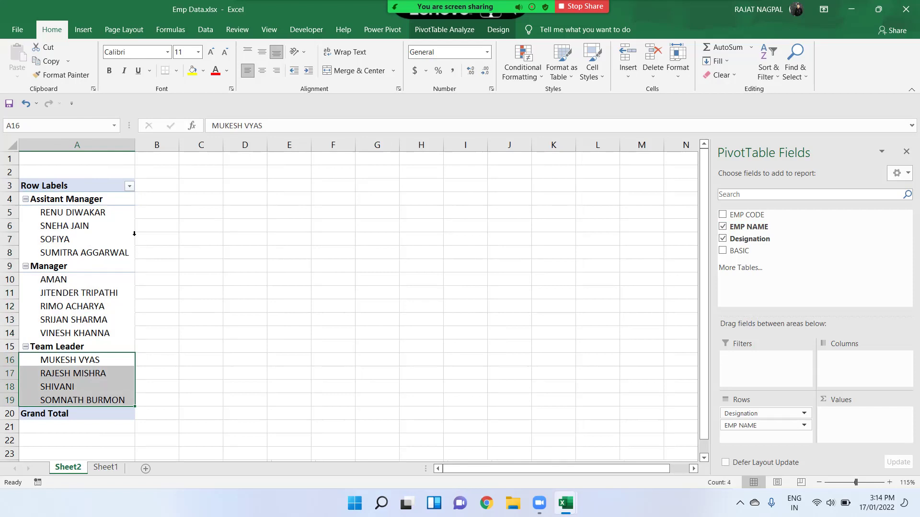
# Add BASIC as Sum of BASIC and review the subtotals 46135, 44585 and 55010.
pyautogui.moveTo(738, 251)
pyautogui.click(723, 251)
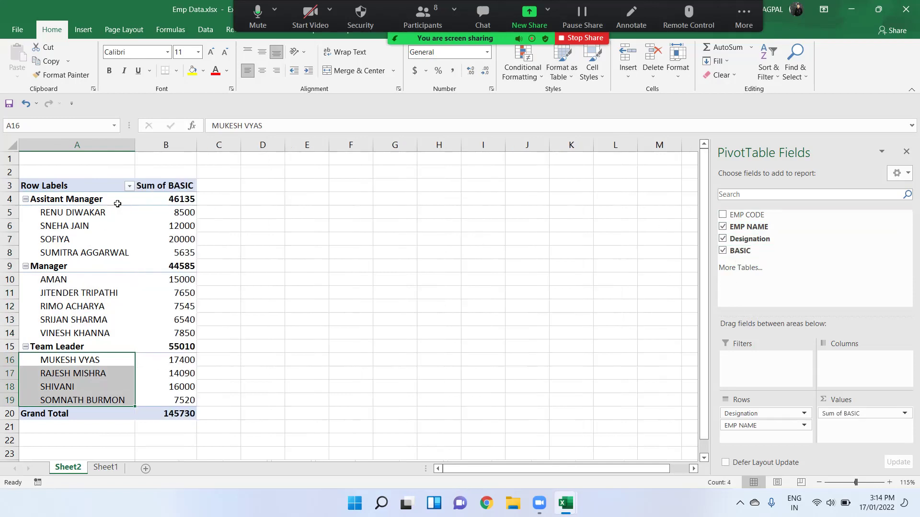
pyautogui.moveTo(61, 214)
pyautogui.mouseDown()
pyautogui.moveTo(77, 253)
pyautogui.moveTo(149, 254)
pyautogui.mouseUp()
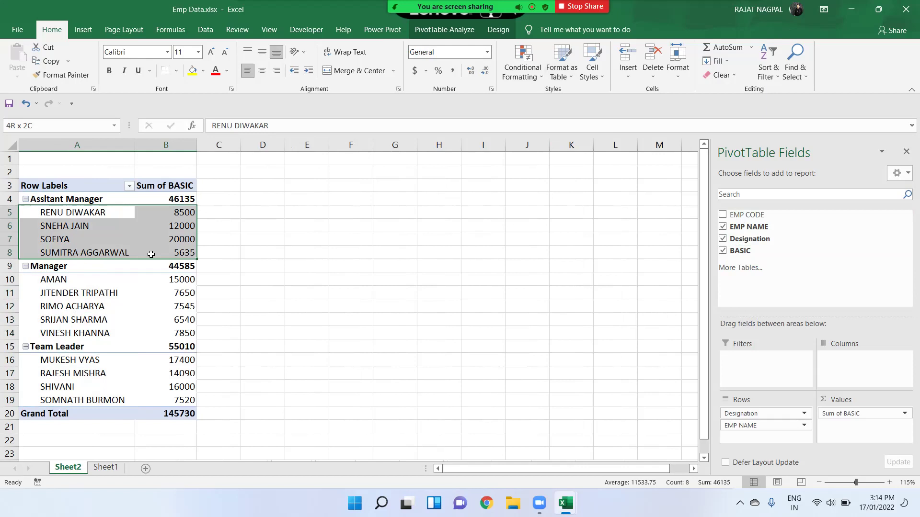
pyautogui.click(173, 198)
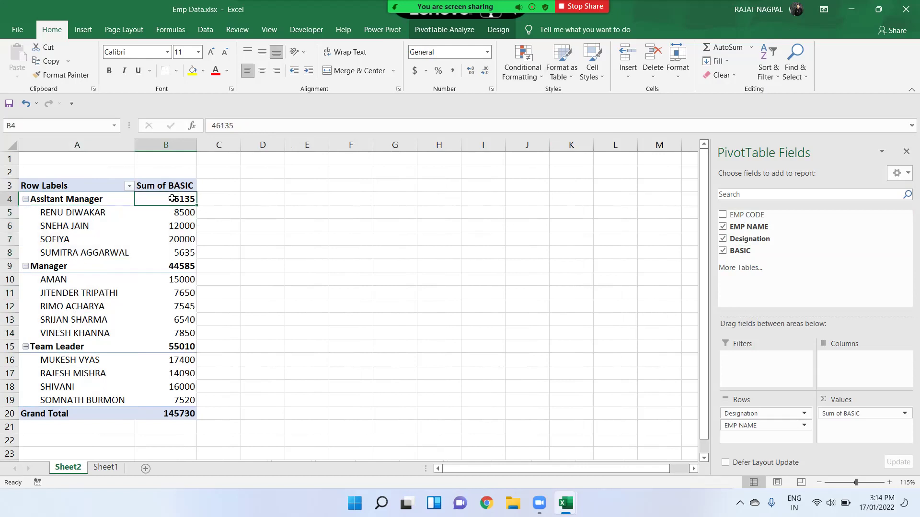
pyautogui.click(57, 199)
pyautogui.moveTo(119, 193)
pyautogui.mouseDown()
pyautogui.moveTo(168, 197)
pyautogui.moveTo(159, 200)
pyautogui.mouseUp()
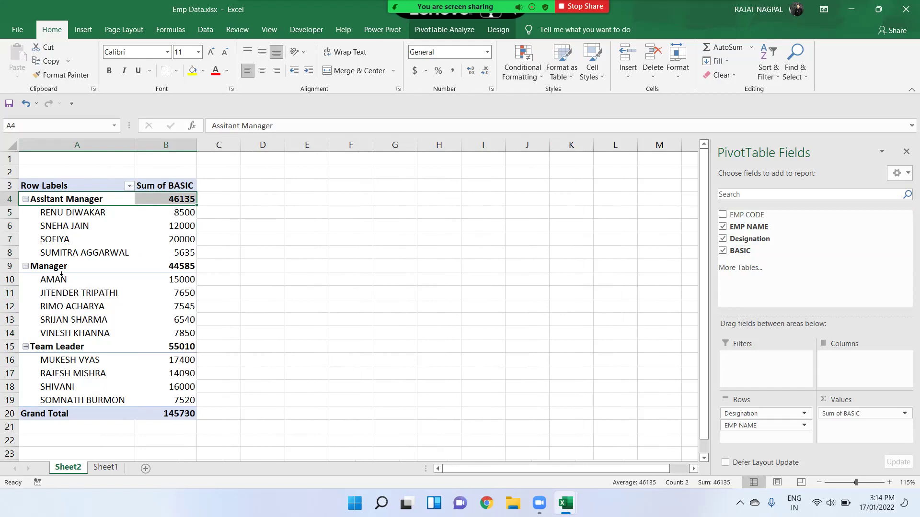
pyautogui.moveTo(45, 268); pyautogui.dragTo(152, 266)
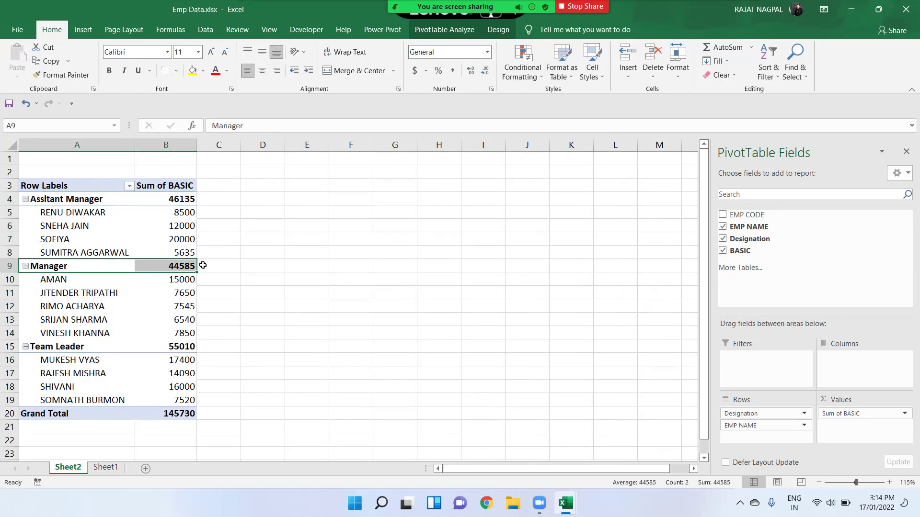
pyautogui.moveTo(188, 280); pyautogui.dragTo(191, 317)
pyautogui.moveTo(190, 337); pyautogui.dragTo(189, 339)
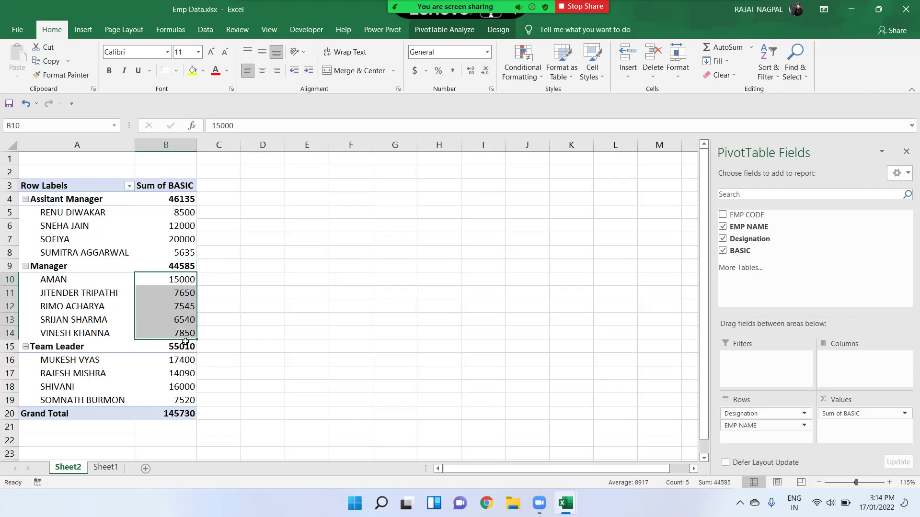
pyautogui.click(79, 346)
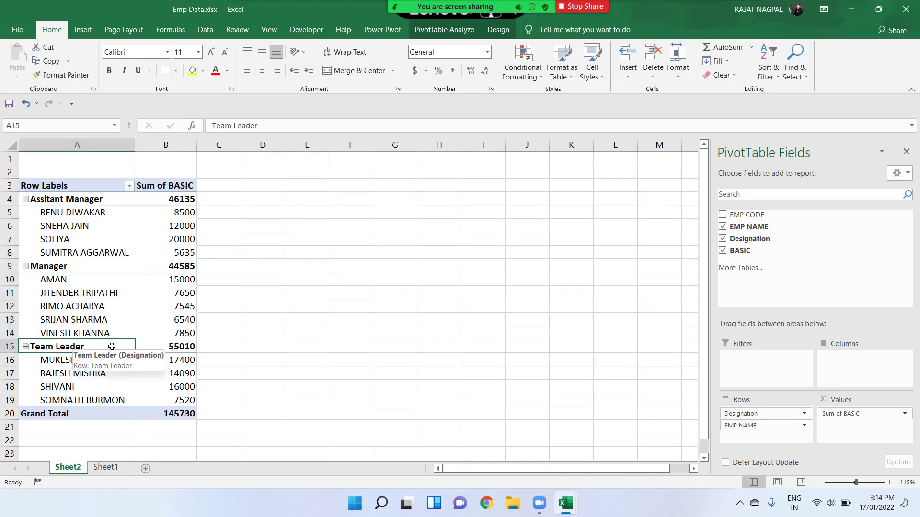
pyautogui.moveTo(98, 360); pyautogui.dragTo(180, 404)
pyautogui.click(181, 415)
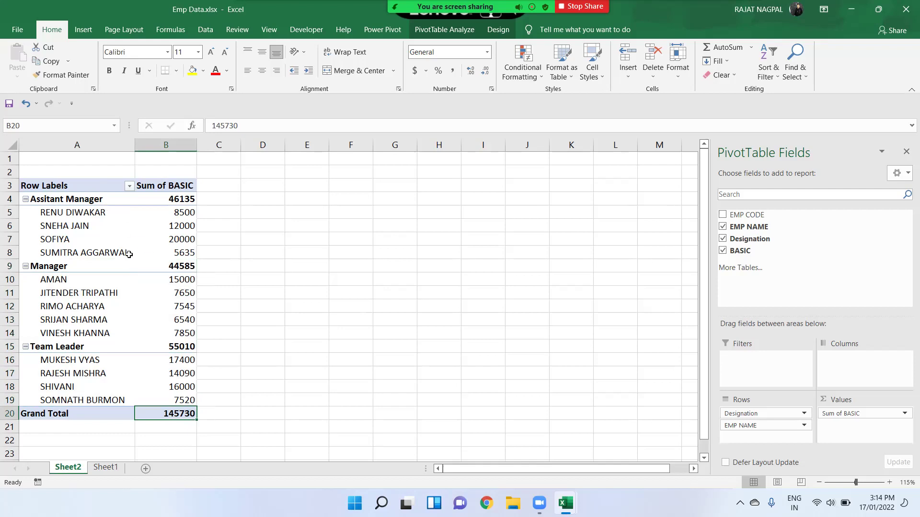
pyautogui.moveTo(79, 210); pyautogui.dragTo(76, 248)
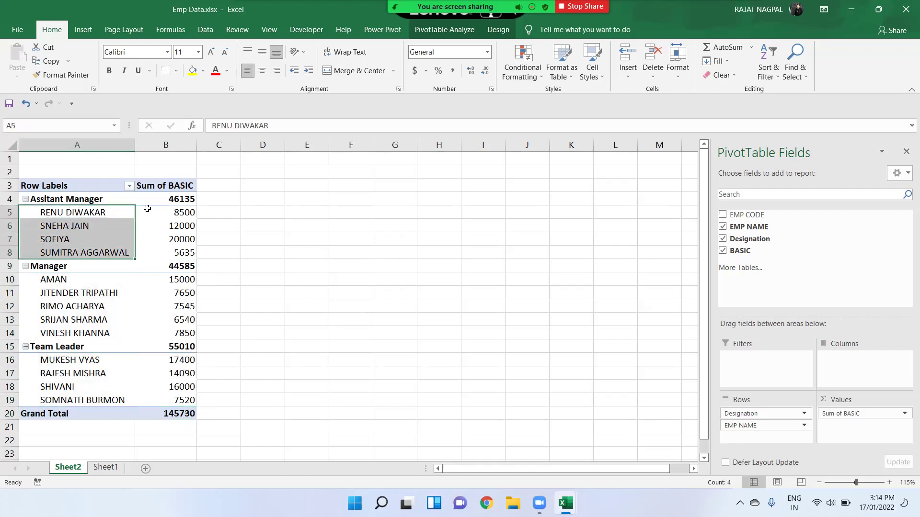
pyautogui.click(176, 201)
pyautogui.click(179, 414)
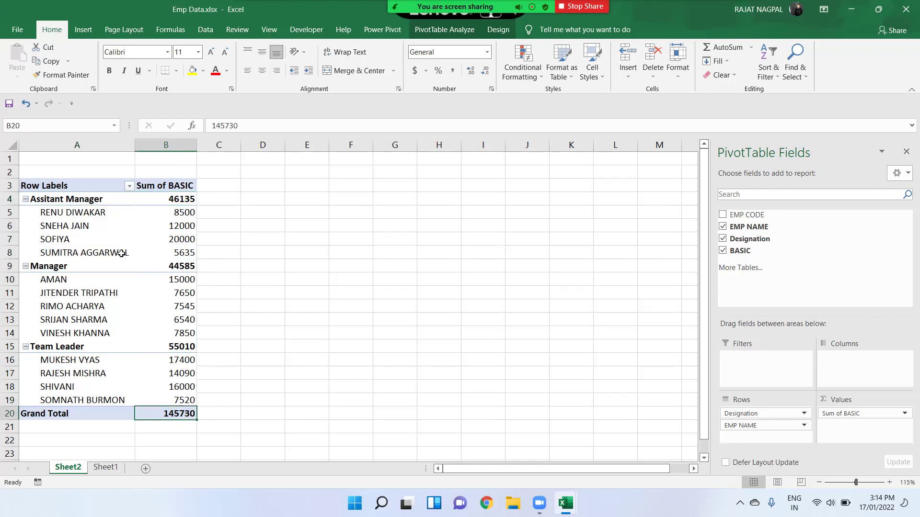
pyautogui.click(129, 187)
pyautogui.click(129, 187)
pyautogui.click(129, 187)
pyautogui.click(130, 187)
pyautogui.moveTo(69, 213); pyautogui.dragTo(96, 394)
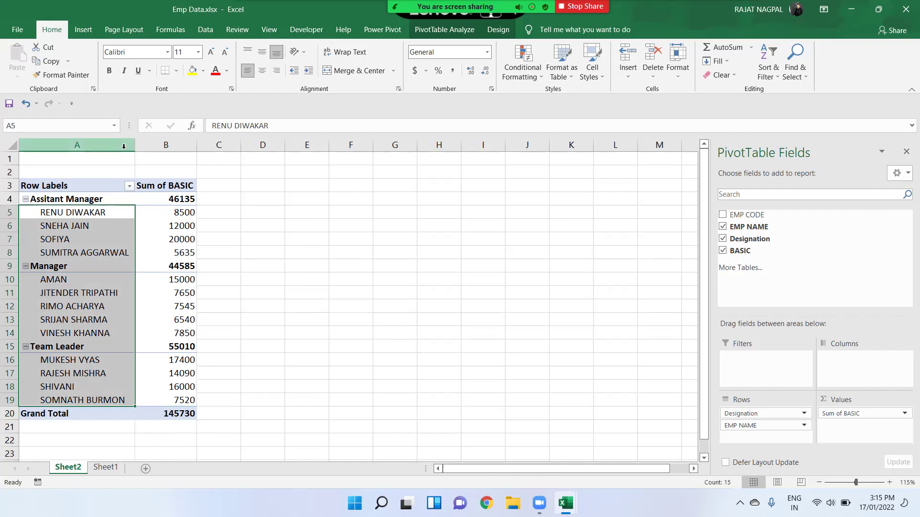
# Apply an EMP NAME value filter, Sum of BASIC Greater Than 10000, leaving a 94490 total.
pyautogui.click(129, 188)
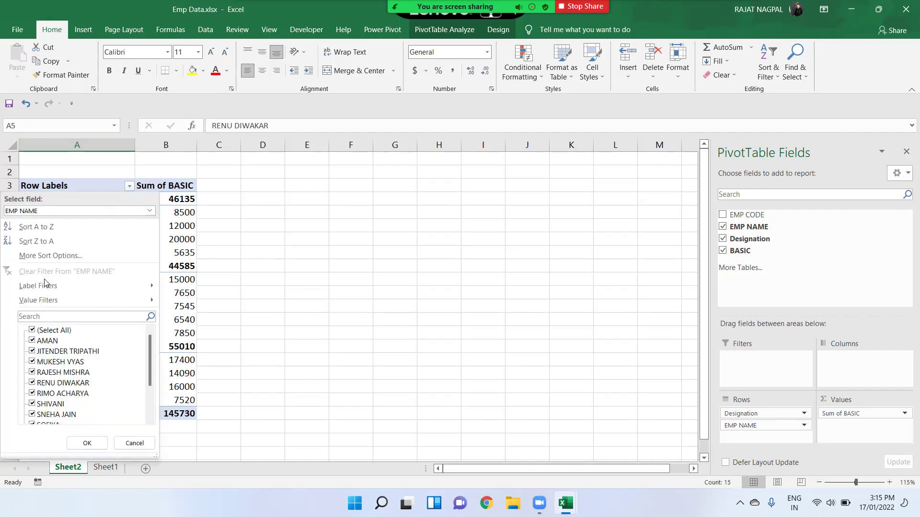
pyautogui.click(35, 211)
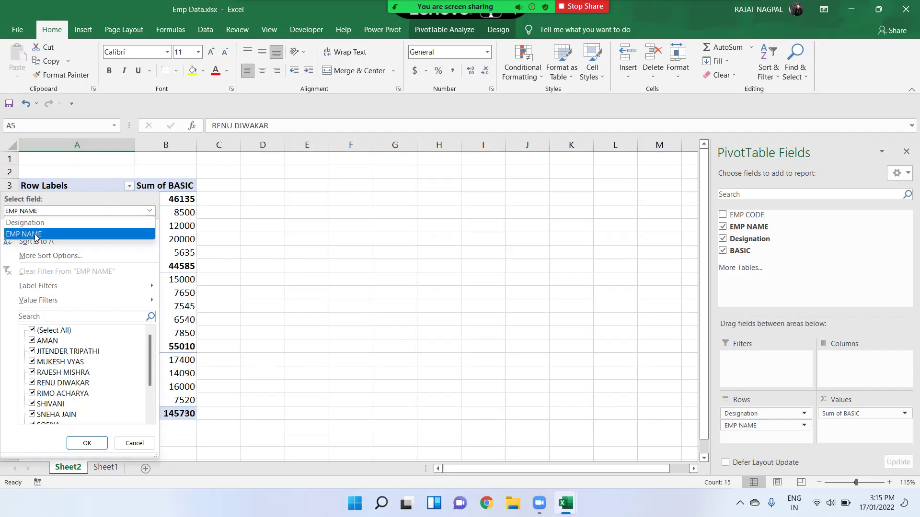
pyautogui.click(35, 235)
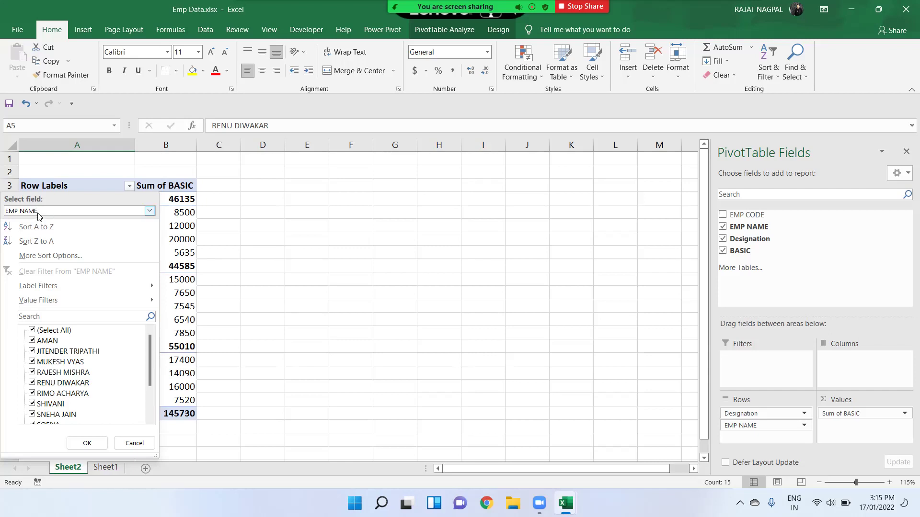
pyautogui.moveTo(43, 300)
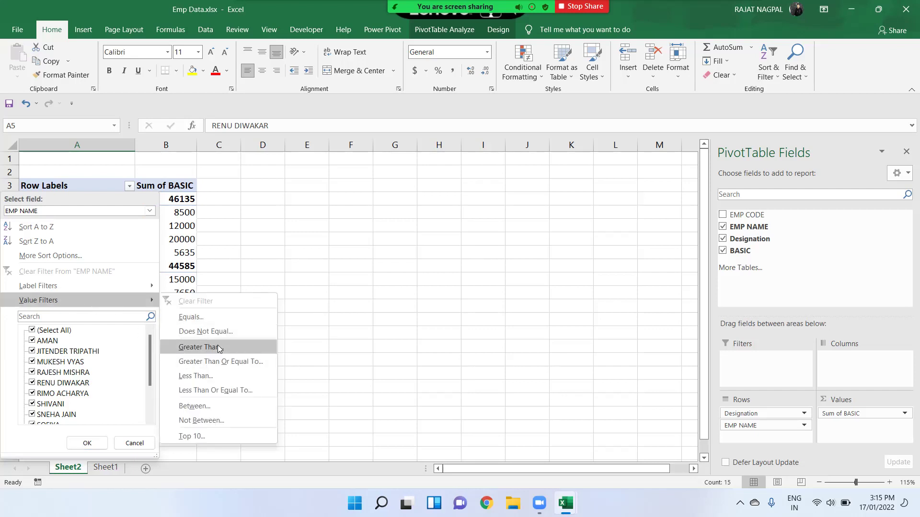
pyautogui.click(216, 346)
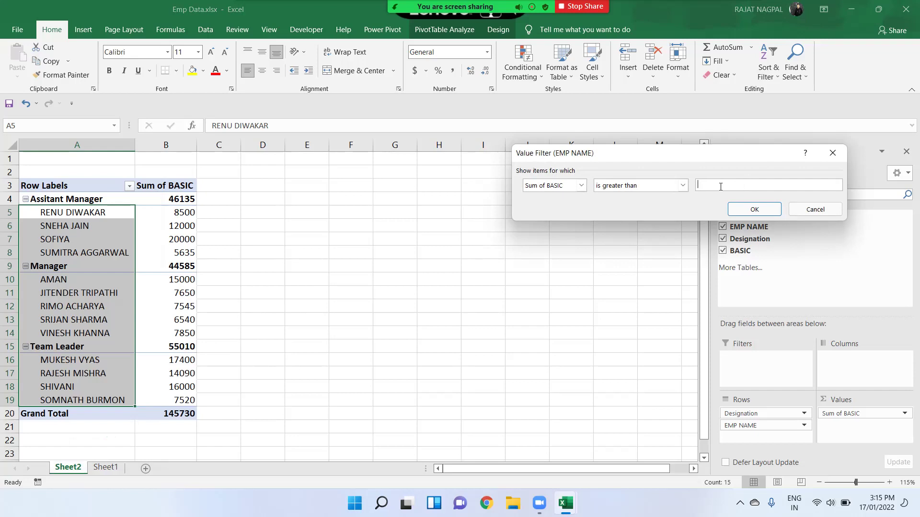
pyautogui.write('10000')
pyautogui.moveTo(719, 152); pyautogui.dragTo(558, 164)
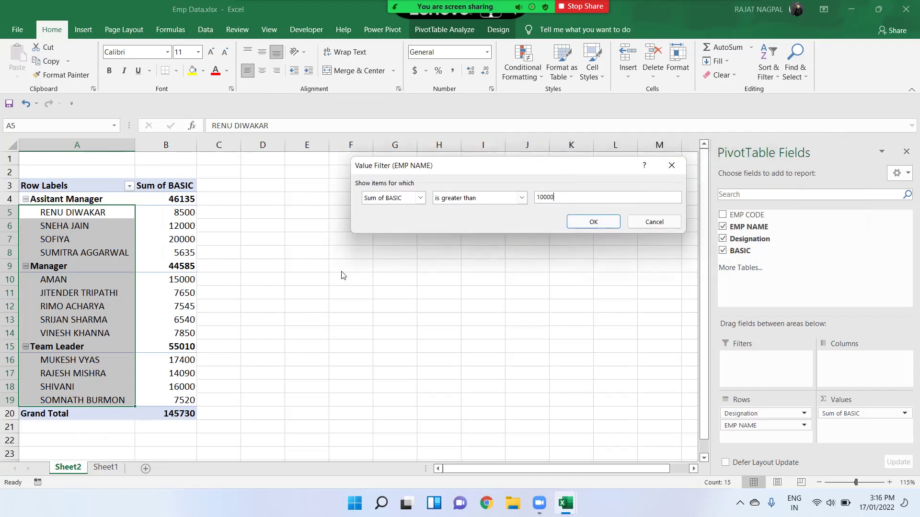
pyautogui.click(579, 222)
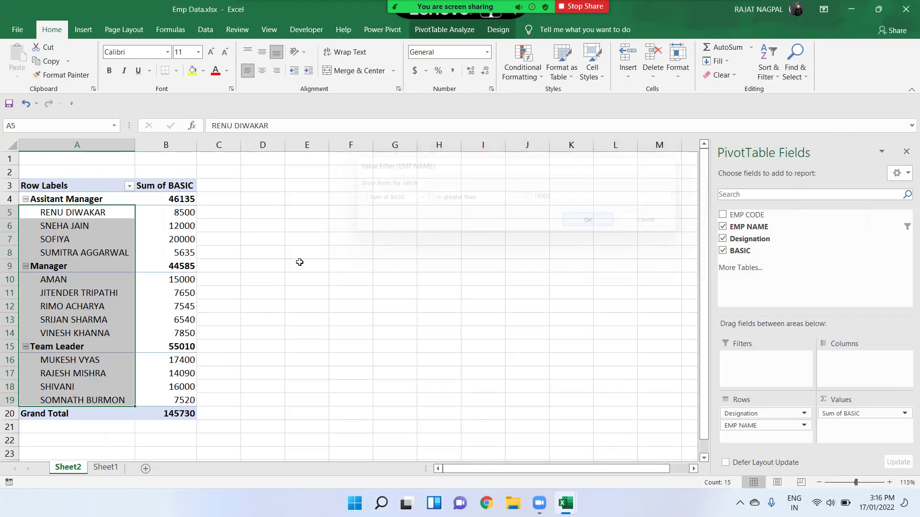
pyautogui.click(129, 226)
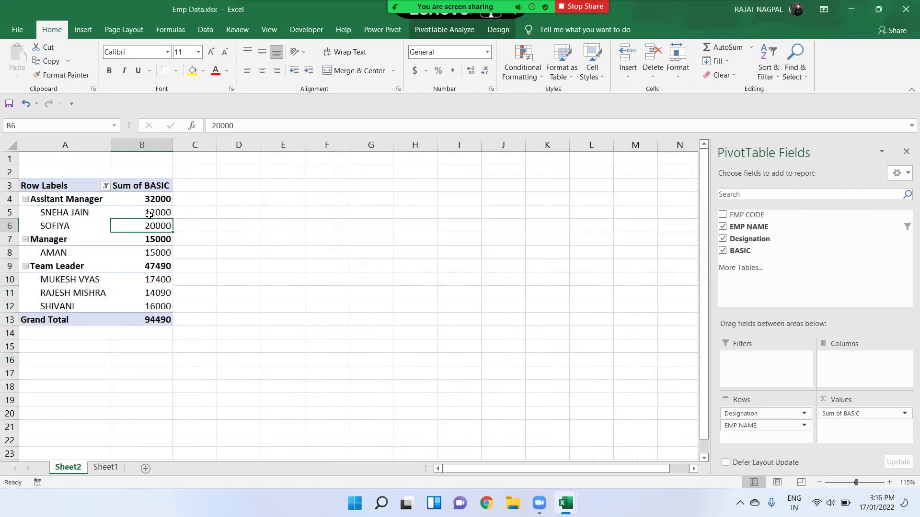
# Select the filtered BASIC amounts, then clear the existing EMP NAME filter.
pyautogui.moveTo(154, 213); pyautogui.dragTo(164, 322)
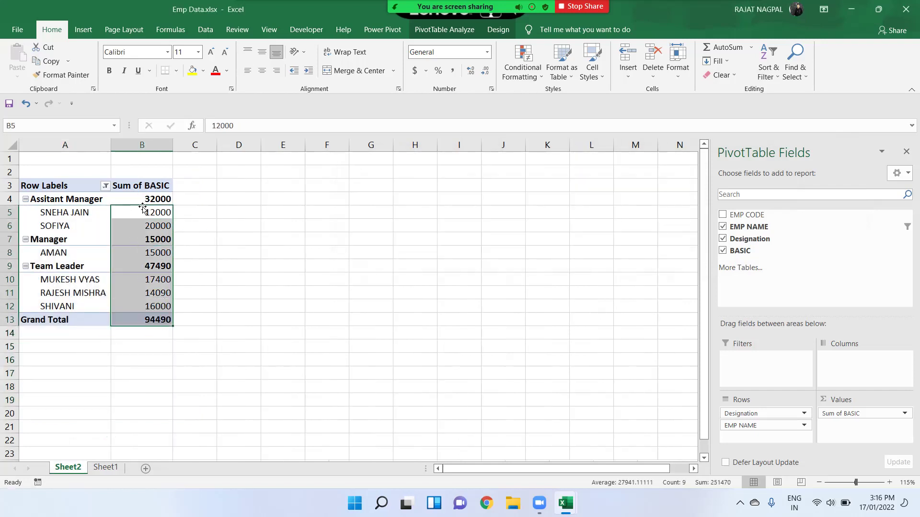
pyautogui.moveTo(142, 207); pyautogui.dragTo(165, 319)
pyautogui.click(106, 186)
pyautogui.moveTo(38, 286)
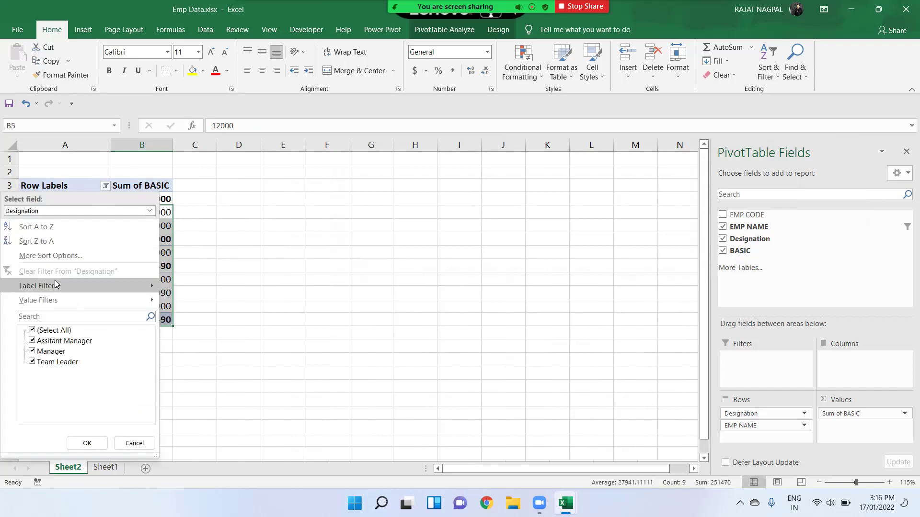
pyautogui.click(86, 211)
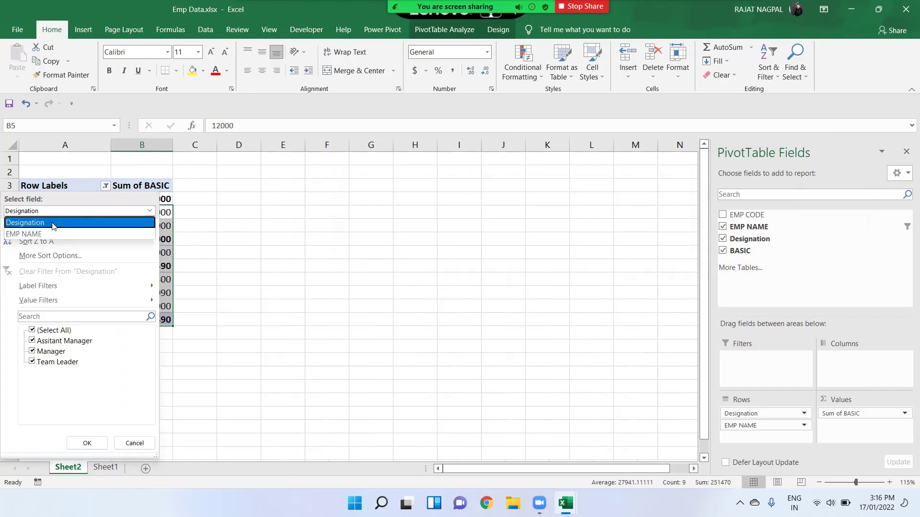
pyautogui.click(42, 236)
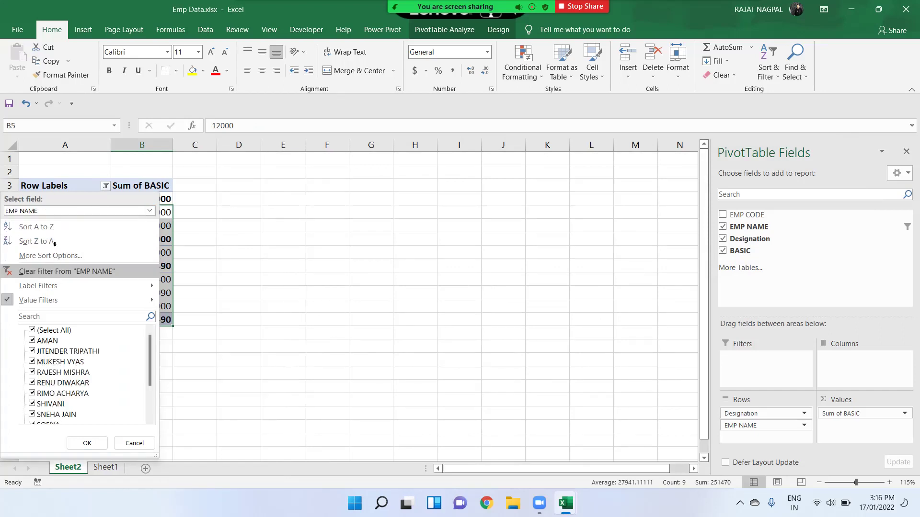
pyautogui.click(39, 226)
# Reapply the EMP NAME value filter Greater Than 10000 and select the filtered totals.
pyautogui.click(129, 187)
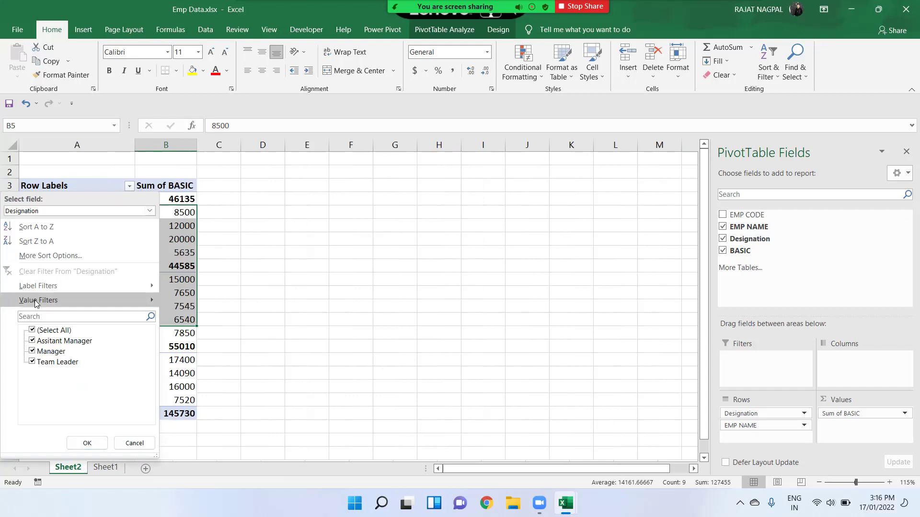
pyautogui.click(48, 211)
pyautogui.click(28, 234)
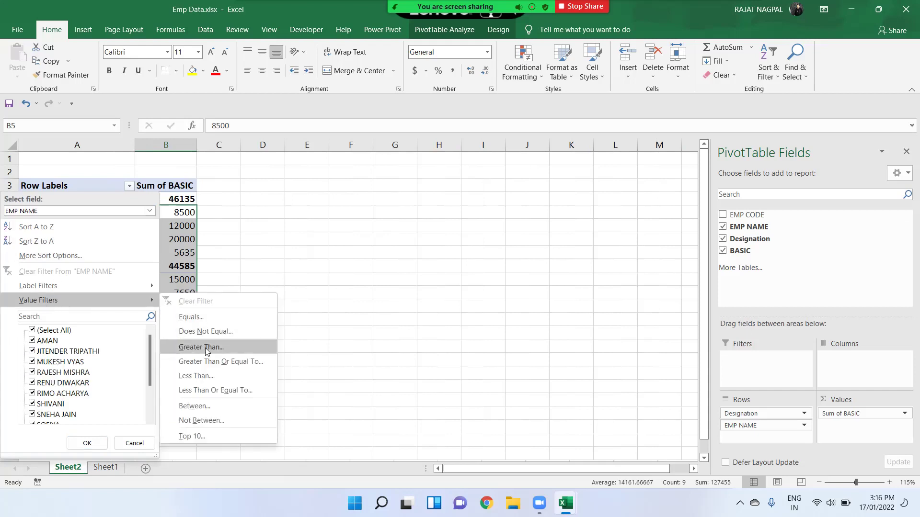
pyautogui.click(210, 347)
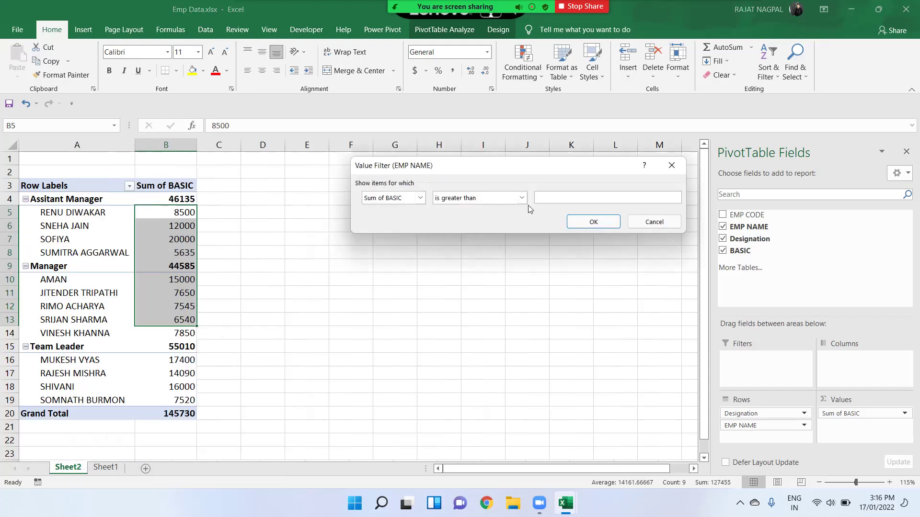
pyautogui.write('10000')
pyautogui.click(593, 222)
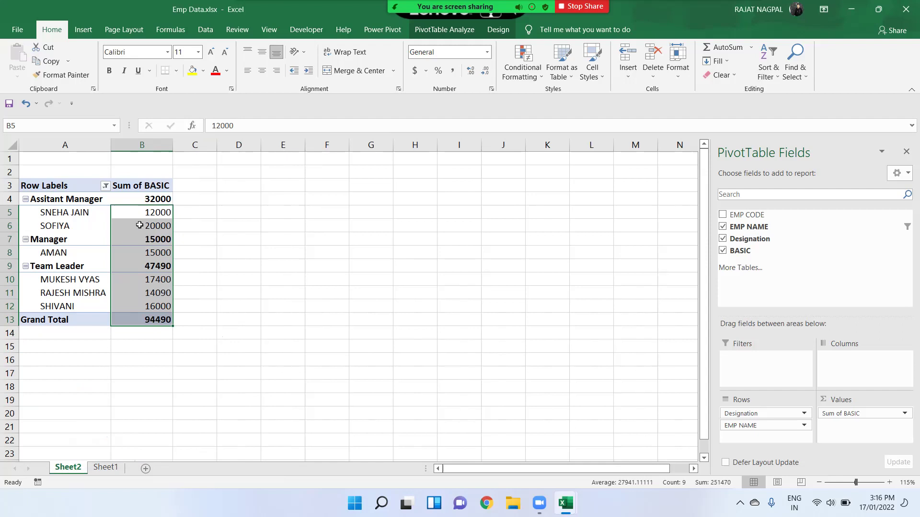
pyautogui.moveTo(156, 200); pyautogui.dragTo(171, 325)
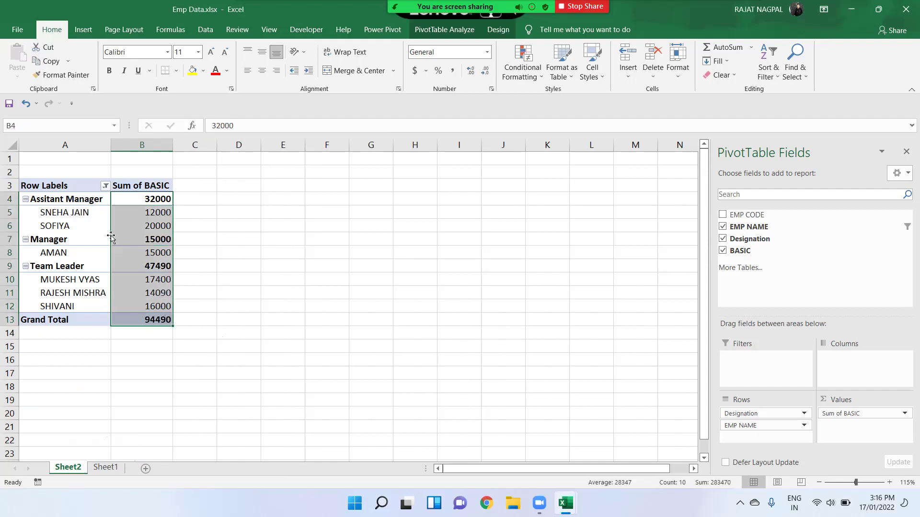
# Choose Clear Filter From "EMP NAME" to bring back all 14 employees.
pyautogui.click(104, 187)
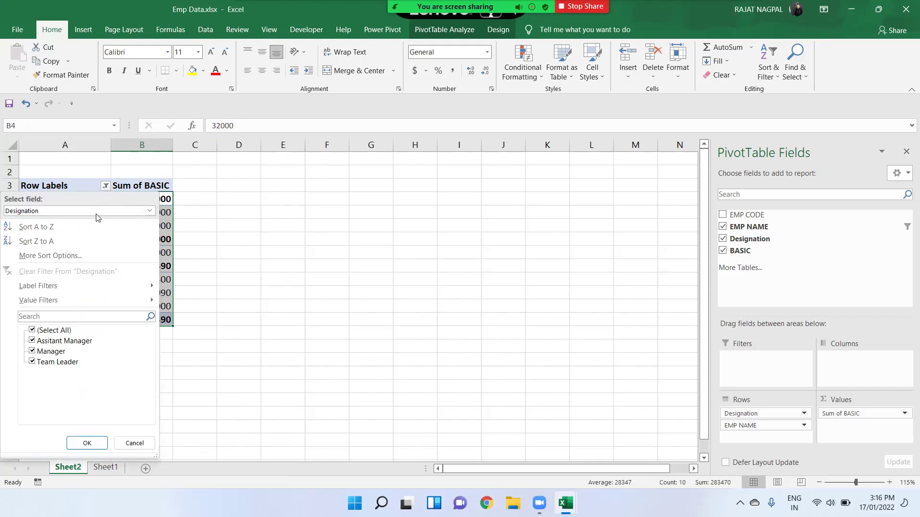
pyautogui.click(50, 211)
pyautogui.click(37, 236)
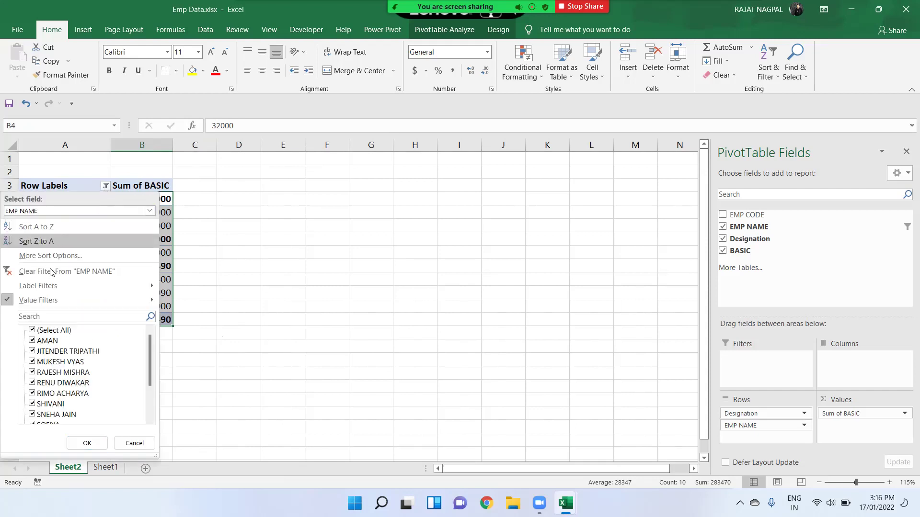
pyautogui.click(80, 273)
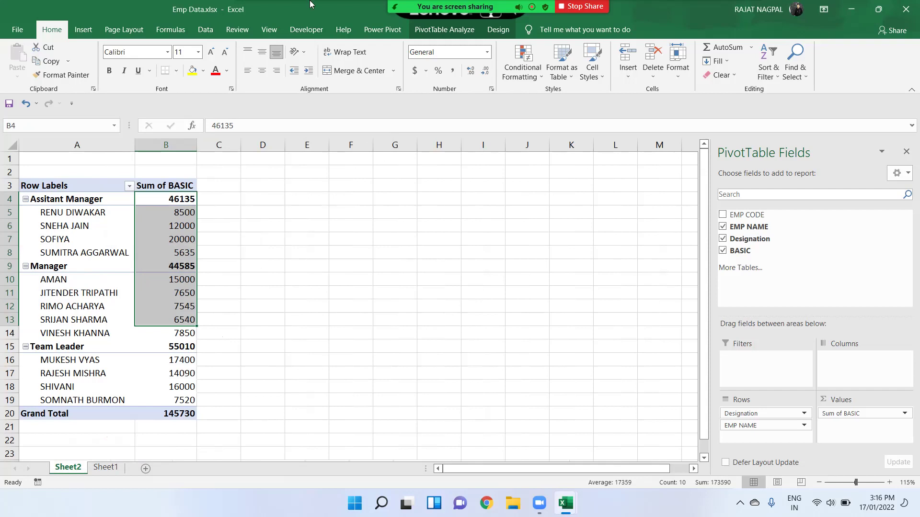
pyautogui.moveTo(455, 7)
pyautogui.click(257, 12)
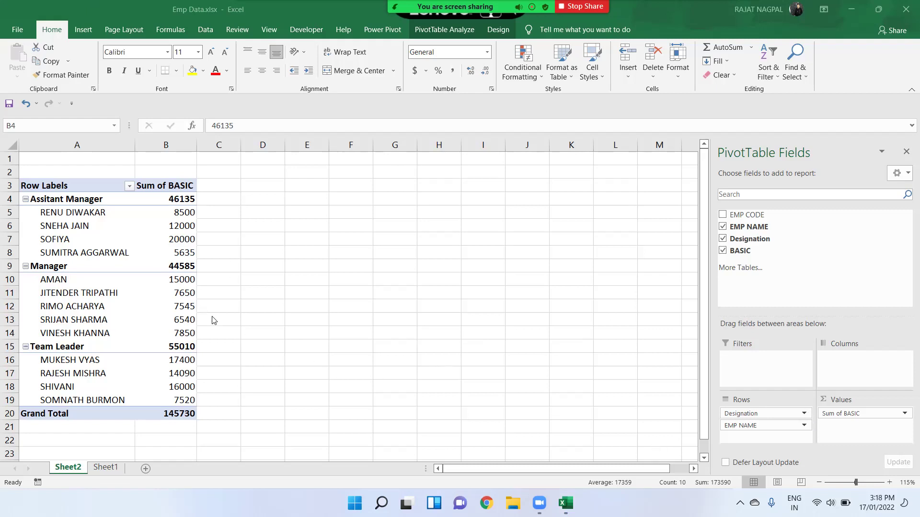
pyautogui.moveTo(169, 205); pyautogui.dragTo(168, 330)
pyautogui.click(143, 192)
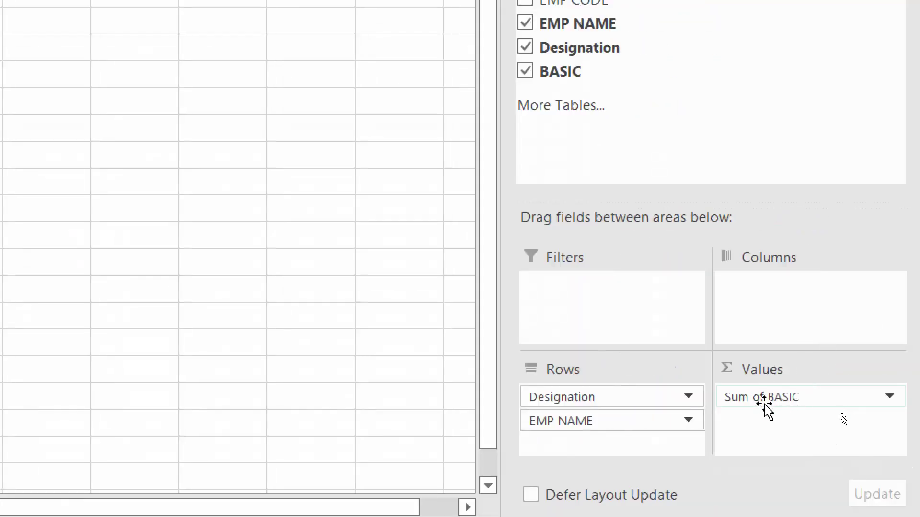
# Change the BASIC value field's summary from Sum to Average in Value Field Settings.
pyautogui.click(891, 398)
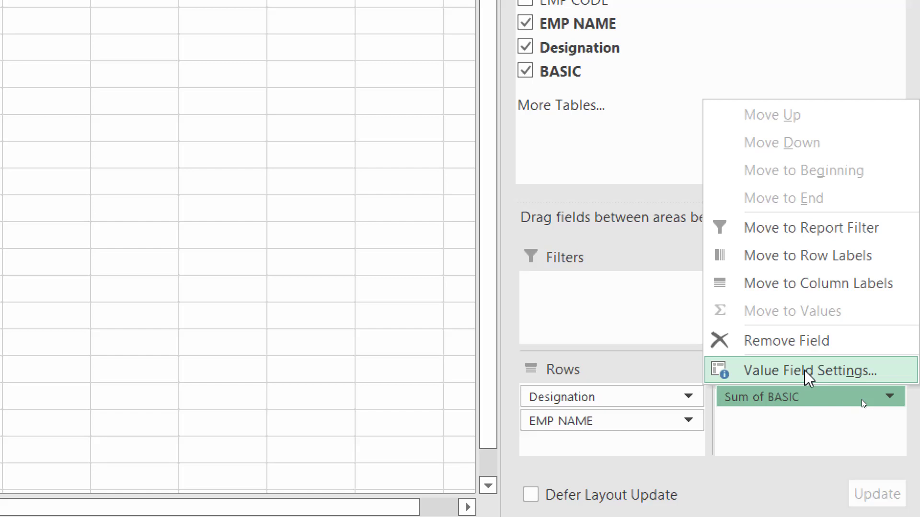
pyautogui.click(808, 372)
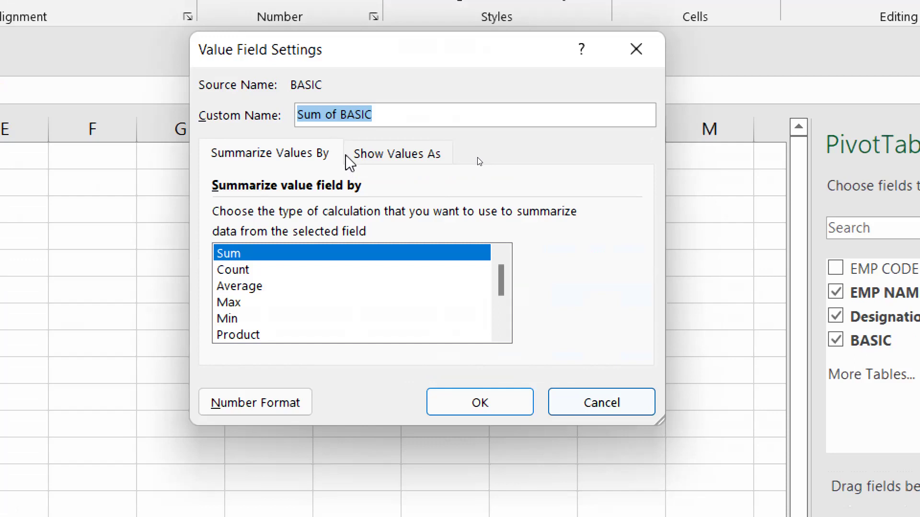
pyautogui.click(238, 253)
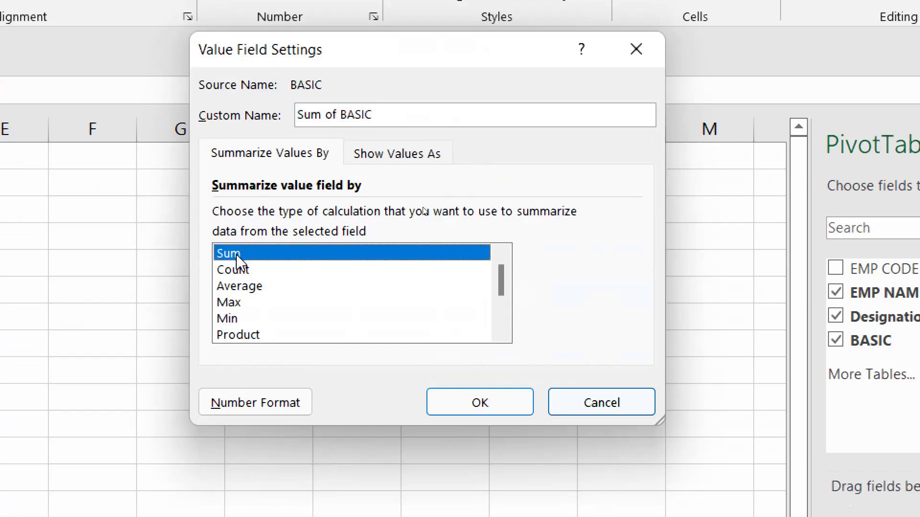
pyautogui.click(244, 288)
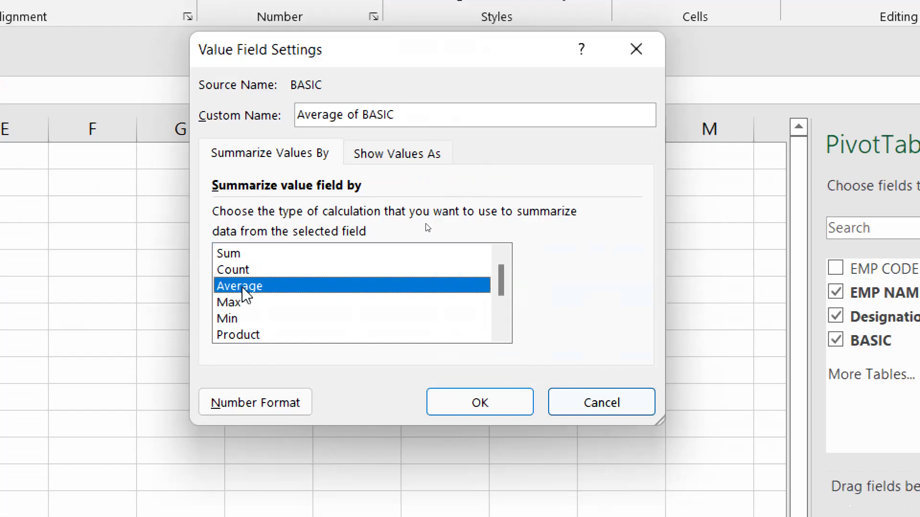
pyautogui.click(246, 255)
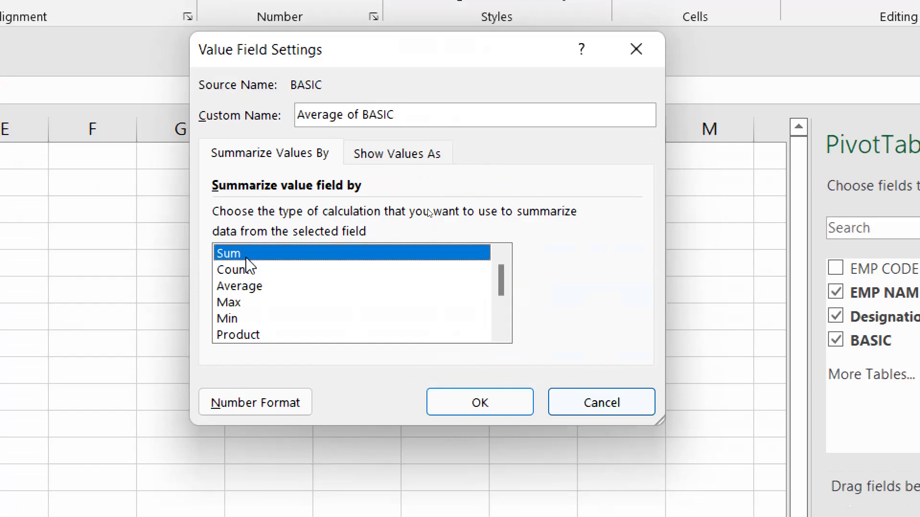
pyautogui.click(244, 289)
pyautogui.click(501, 411)
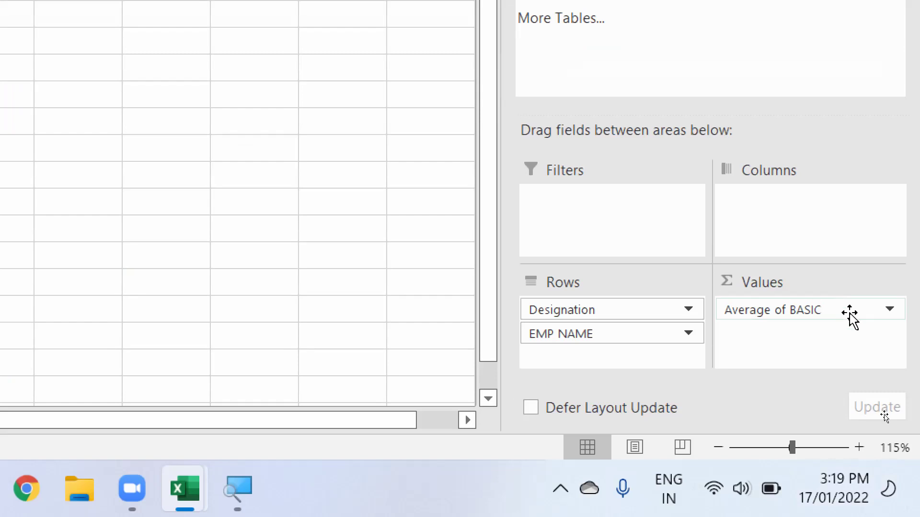
# Set the BASIC summary back to Sum and move EMP NAME from Rows to Columns.
pyautogui.click(896, 311)
pyautogui.click(801, 284)
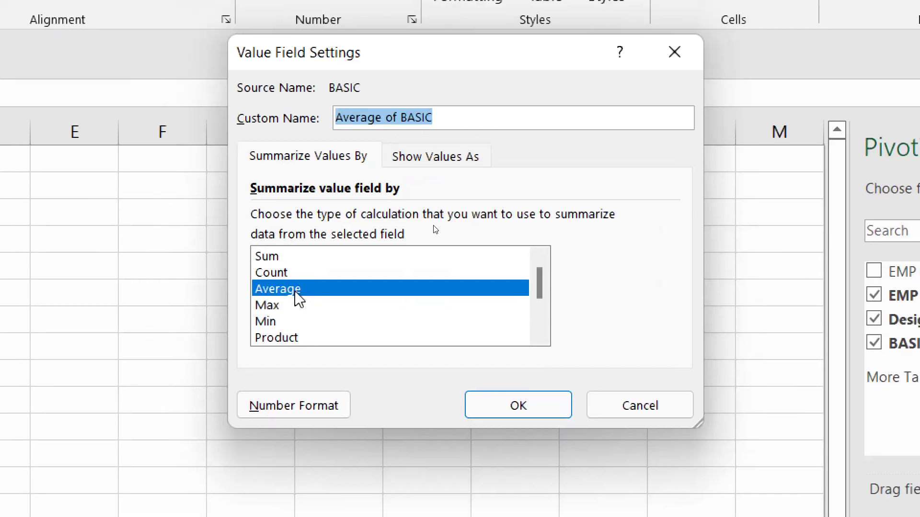
pyautogui.click(282, 305)
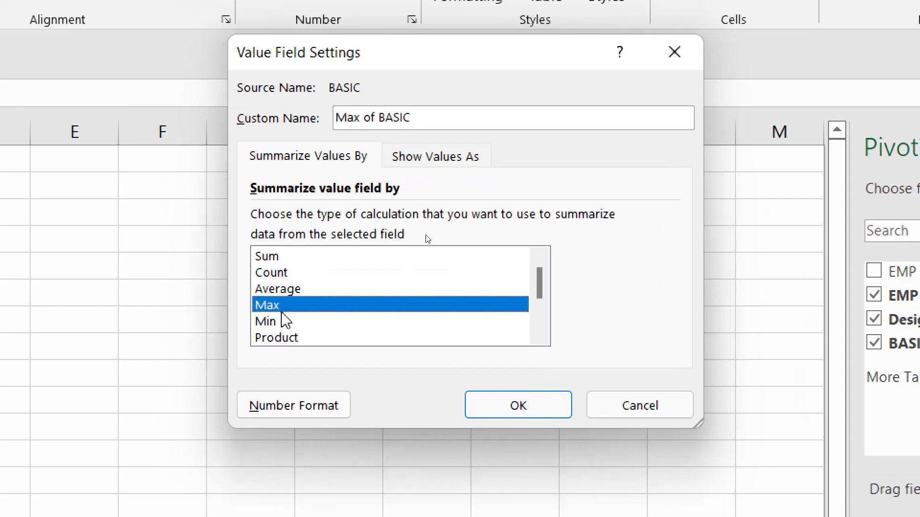
pyautogui.click(305, 289)
pyautogui.click(300, 256)
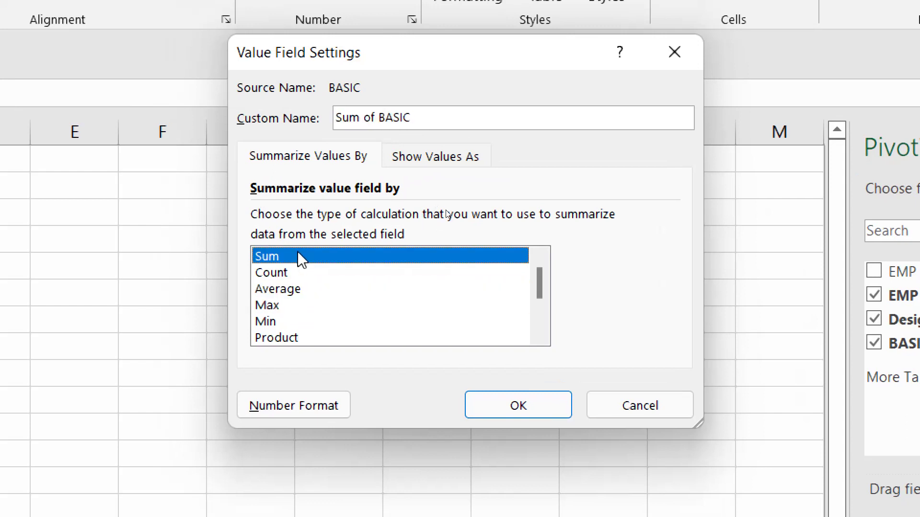
pyautogui.click(516, 405)
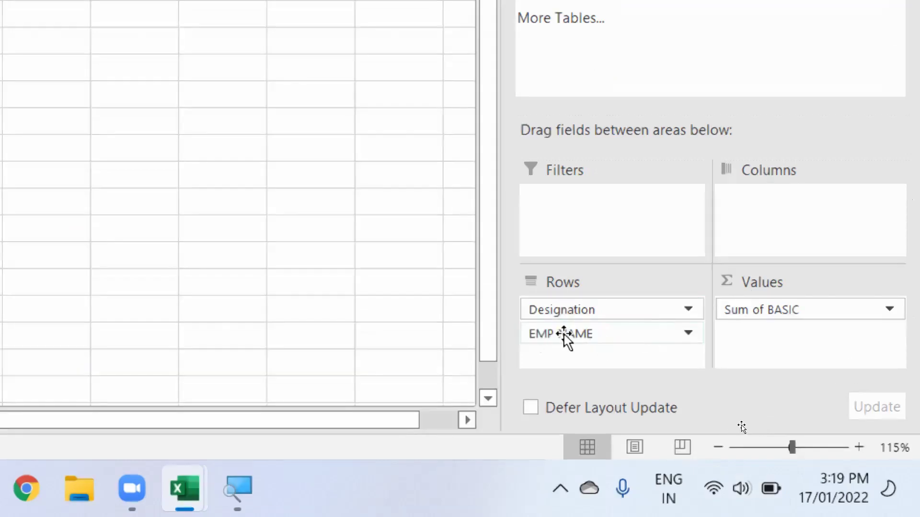
pyautogui.moveTo(566, 334); pyautogui.dragTo(792, 230)
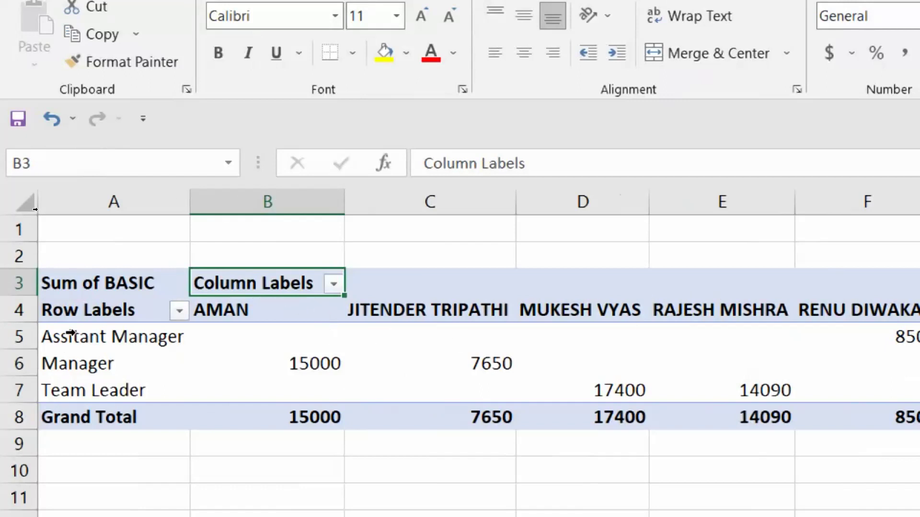
# Move Designation to Columns and back to Rows, then put EMP NAME under Designation in Rows.
pyautogui.moveTo(71, 334); pyautogui.dragTo(70, 391)
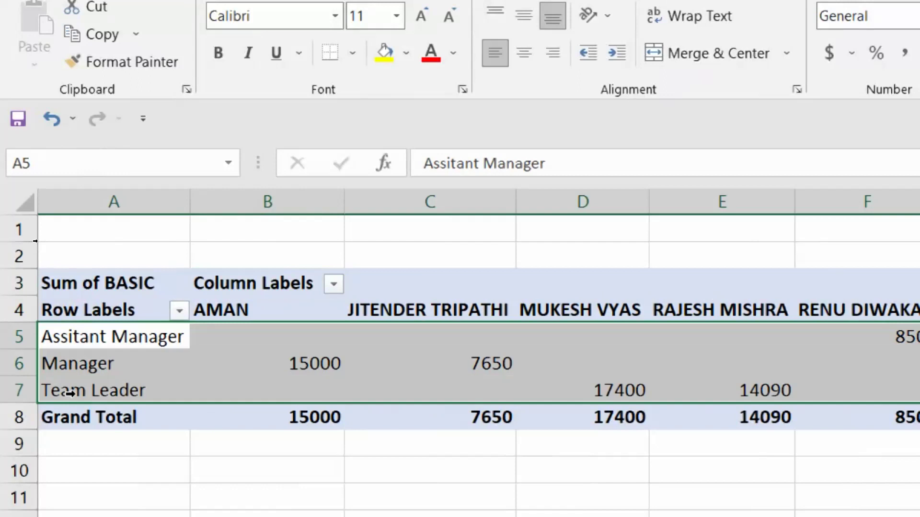
pyautogui.click(504, 372)
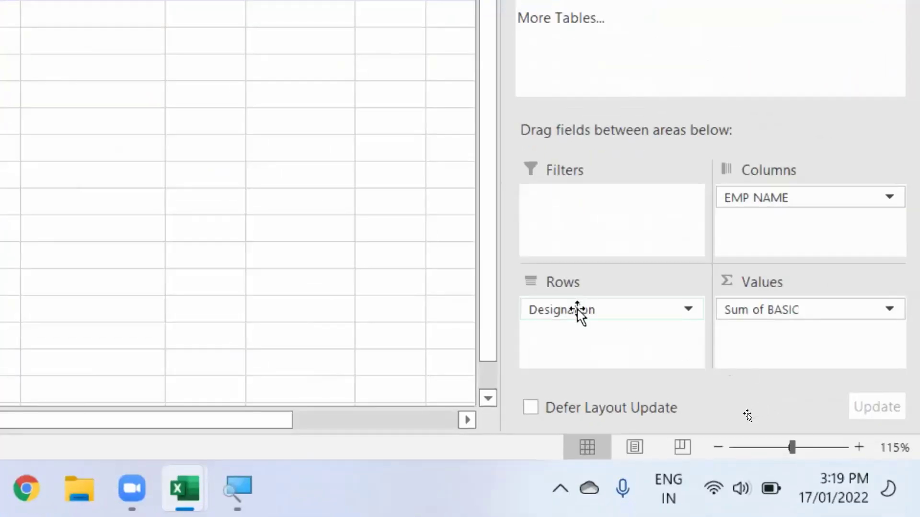
pyautogui.moveTo(578, 312); pyautogui.dragTo(752, 232)
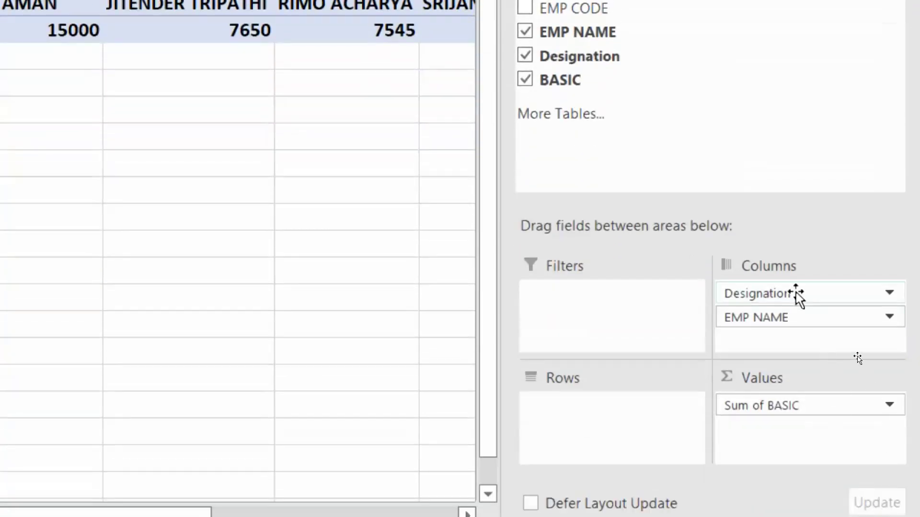
pyautogui.moveTo(785, 295)
pyautogui.mouseDown()
pyautogui.moveTo(839, 376)
pyautogui.moveTo(592, 402)
pyautogui.mouseUp()
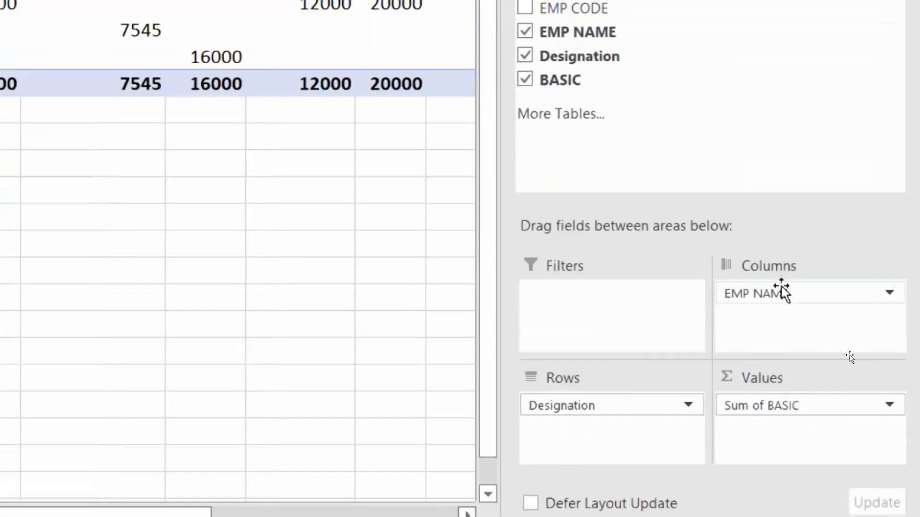
pyautogui.moveTo(781, 293); pyautogui.dragTo(633, 443)
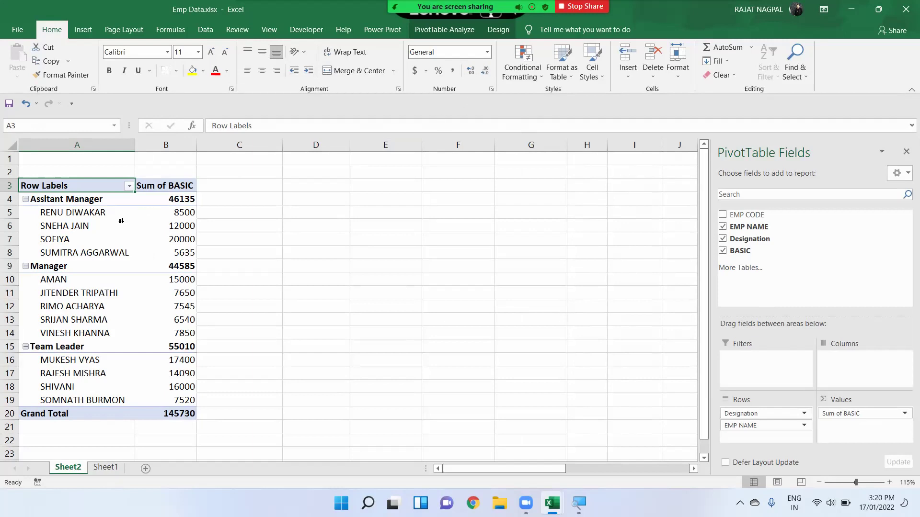
# Select a pivot value cell, view the Designation filter menu, and show the PivotTable Analyze commands.
pyautogui.click(120, 221)
pyautogui.click(146, 226)
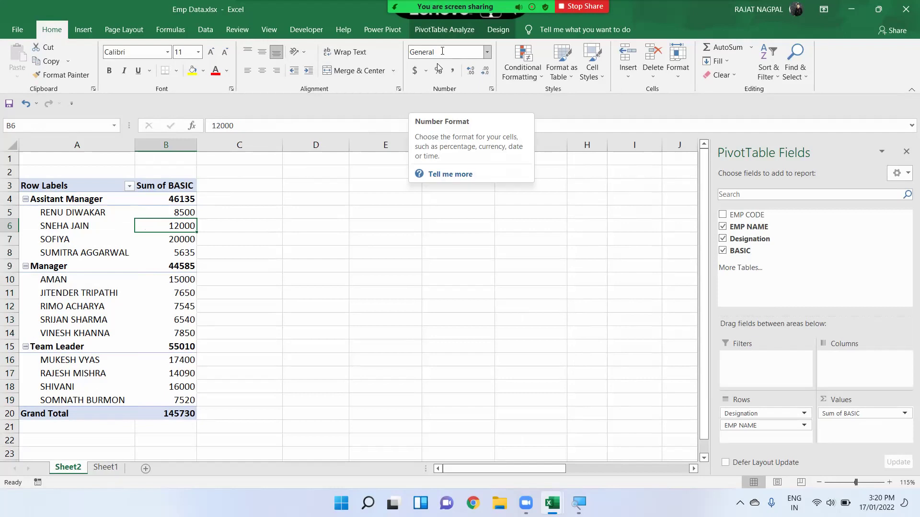
pyautogui.click(129, 186)
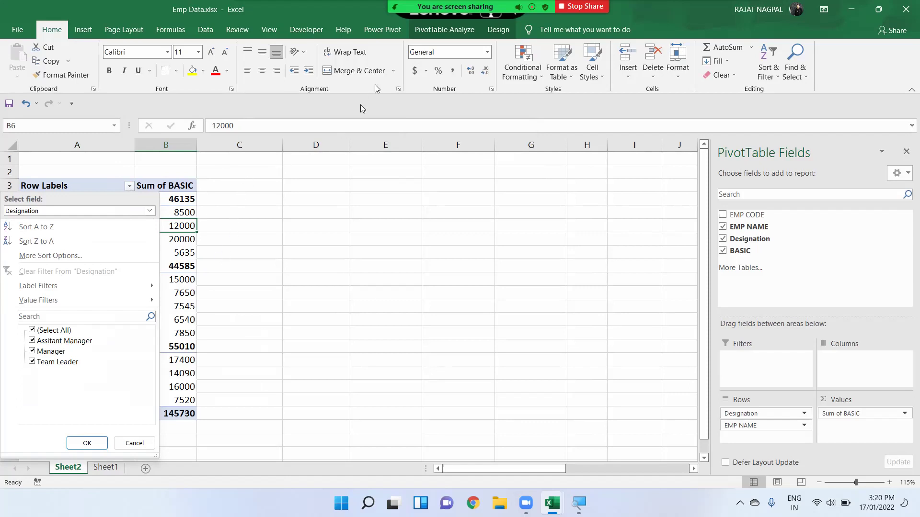
pyautogui.click(443, 30)
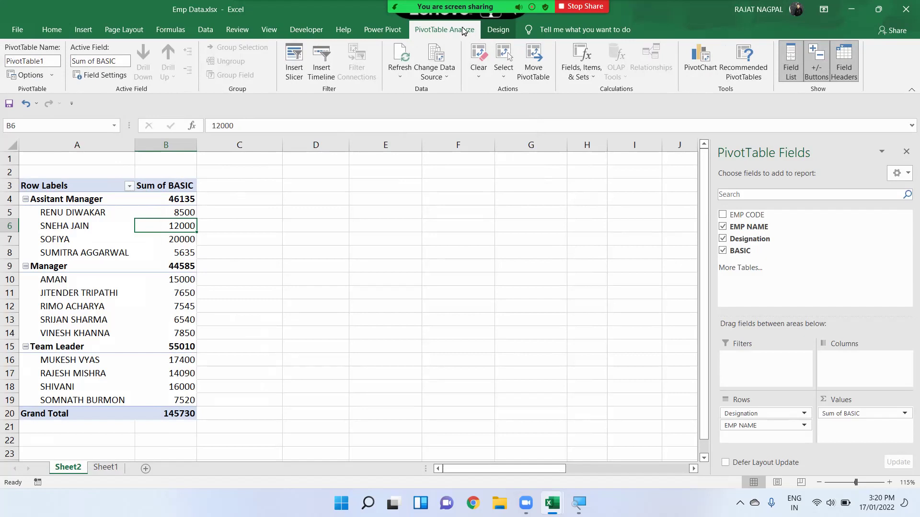
# Insert Designation and BASIC slicers and arrange them side by side beside the pivot.
pyautogui.click(301, 75)
pyautogui.click(578, 95)
pyautogui.click(292, 70)
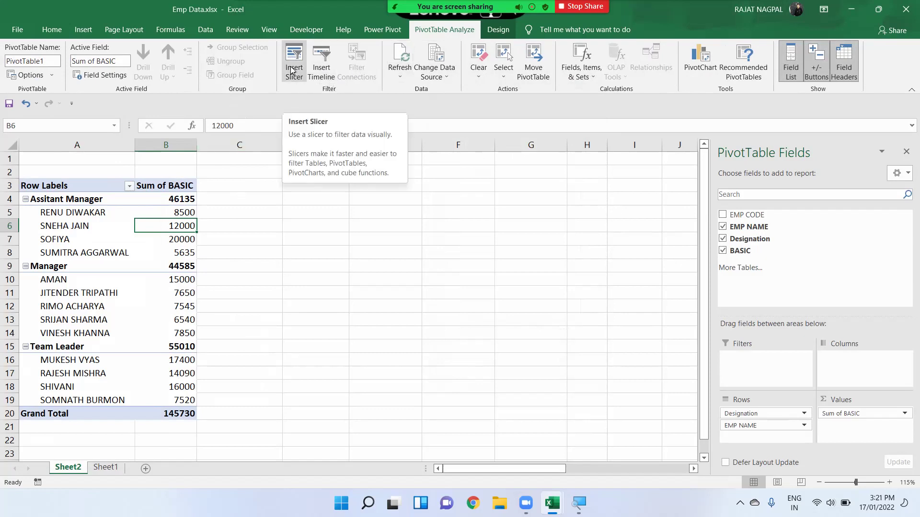
pyautogui.click(291, 70)
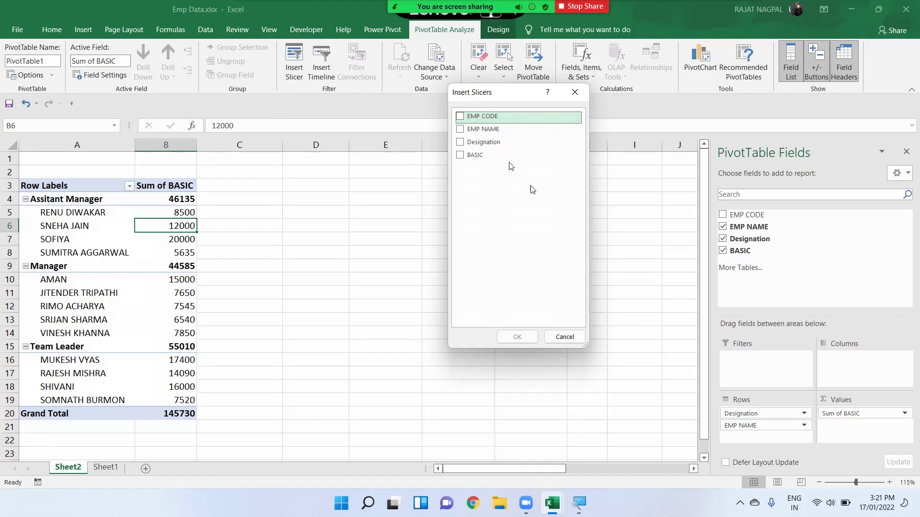
pyautogui.click(460, 142)
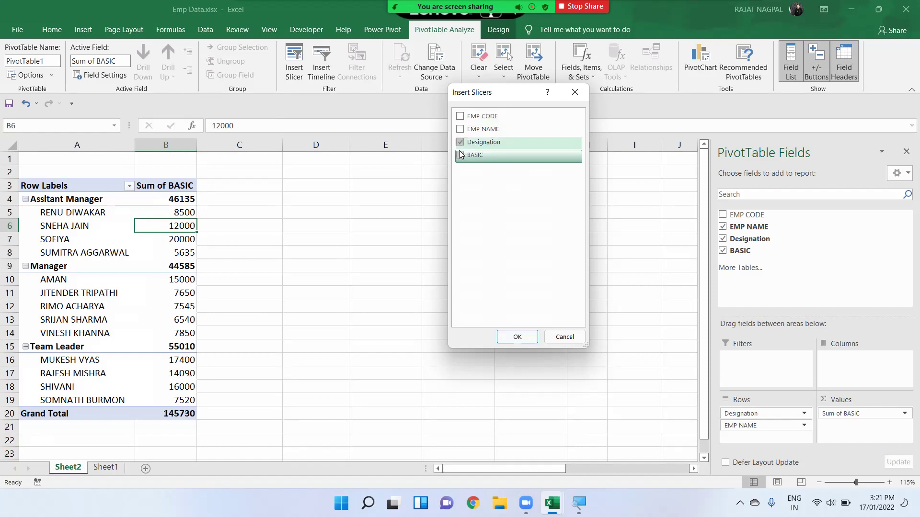
pyautogui.click(459, 155)
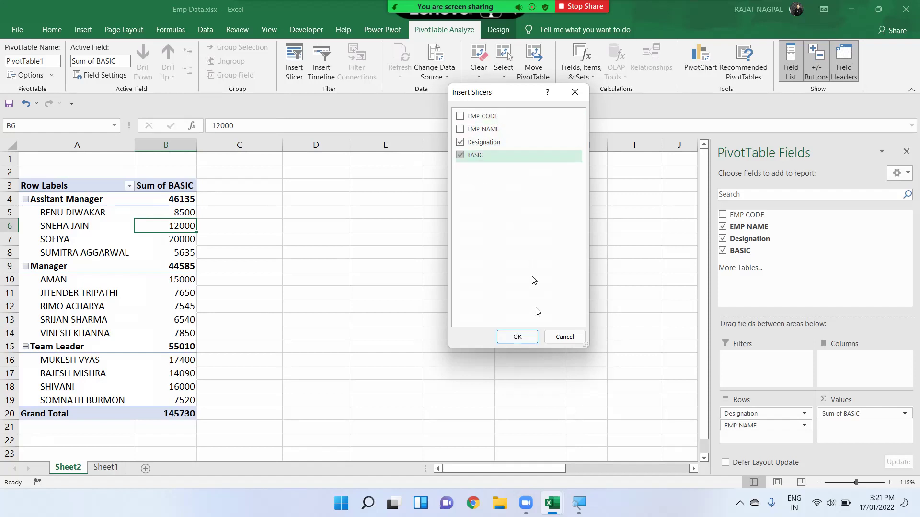
pyautogui.click(516, 337)
pyautogui.moveTo(378, 248)
pyautogui.mouseDown()
pyautogui.moveTo(505, 201)
pyautogui.moveTo(544, 204)
pyautogui.mouseUp()
pyautogui.moveTo(336, 210); pyautogui.dragTo(391, 194)
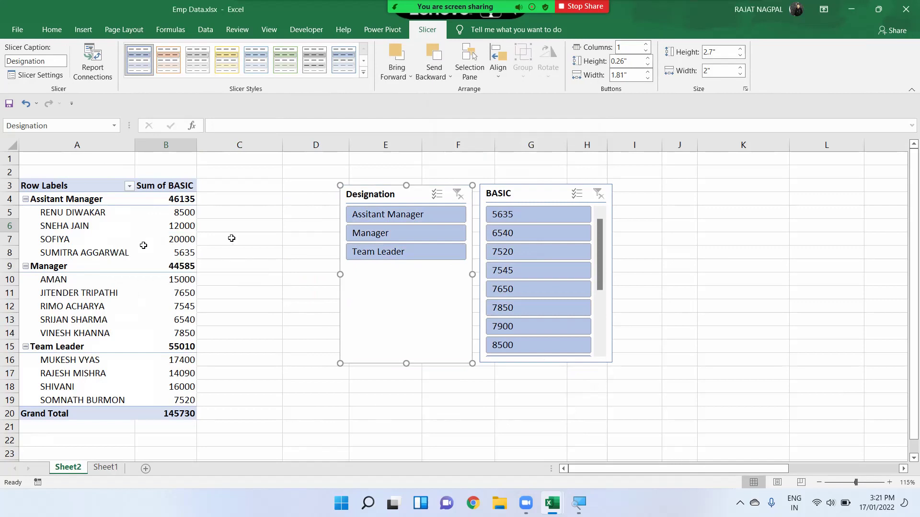
pyautogui.click(379, 236)
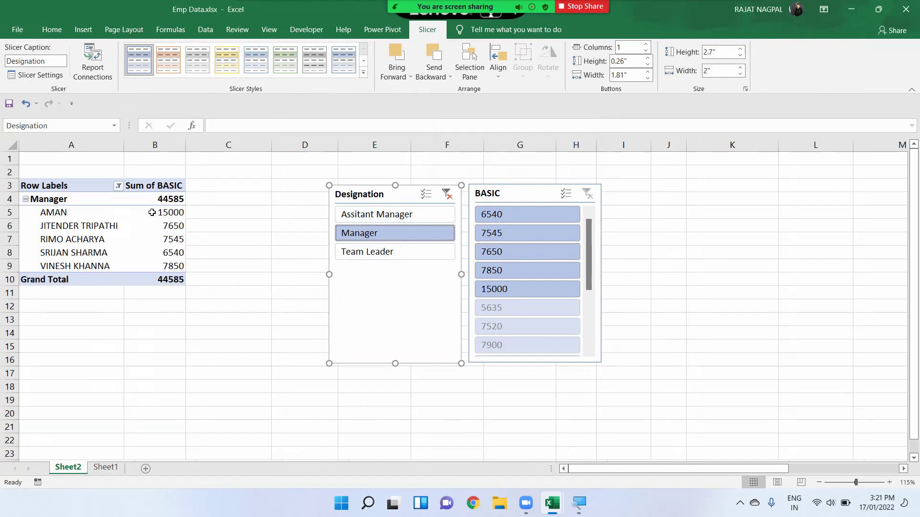
pyautogui.moveTo(74, 214); pyautogui.dragTo(157, 260)
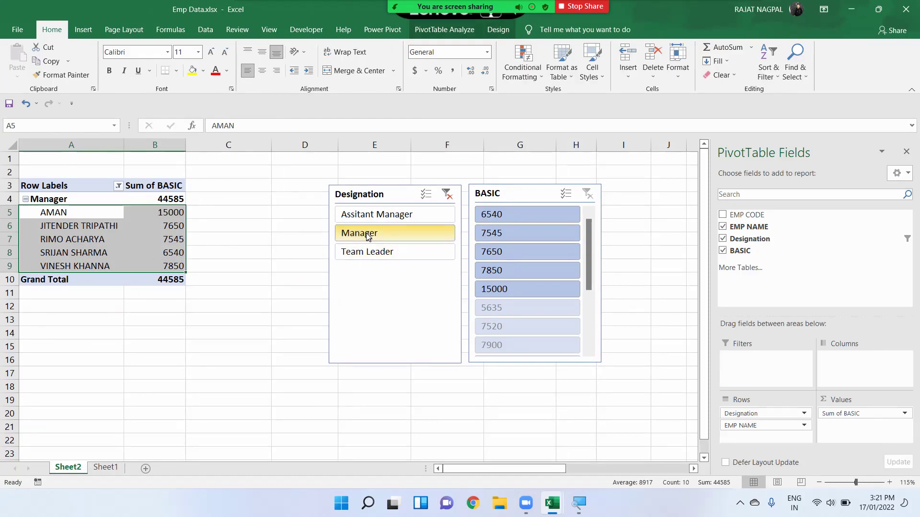
pyautogui.click(132, 238)
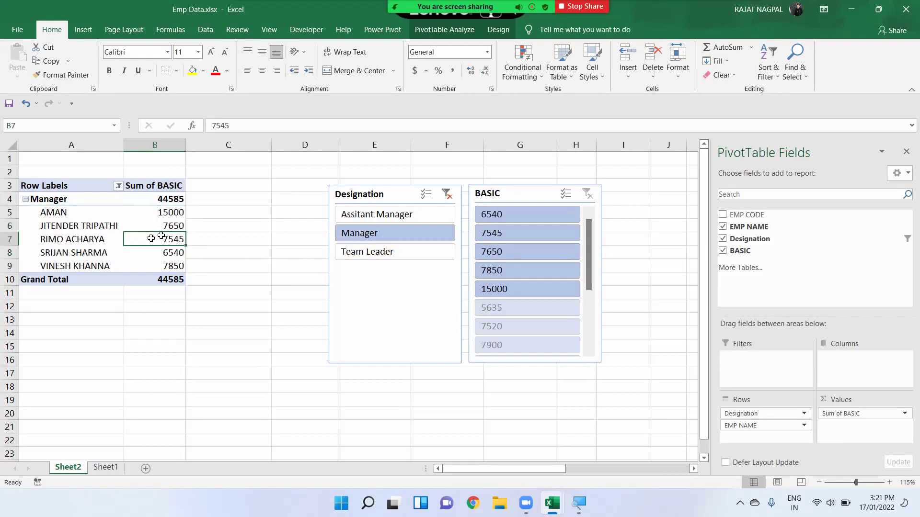
pyautogui.click(449, 197)
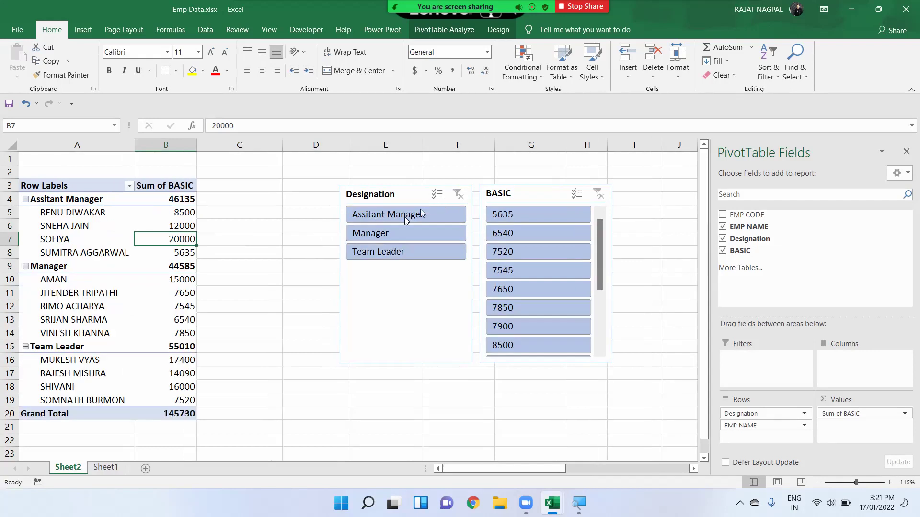
pyautogui.click(392, 252)
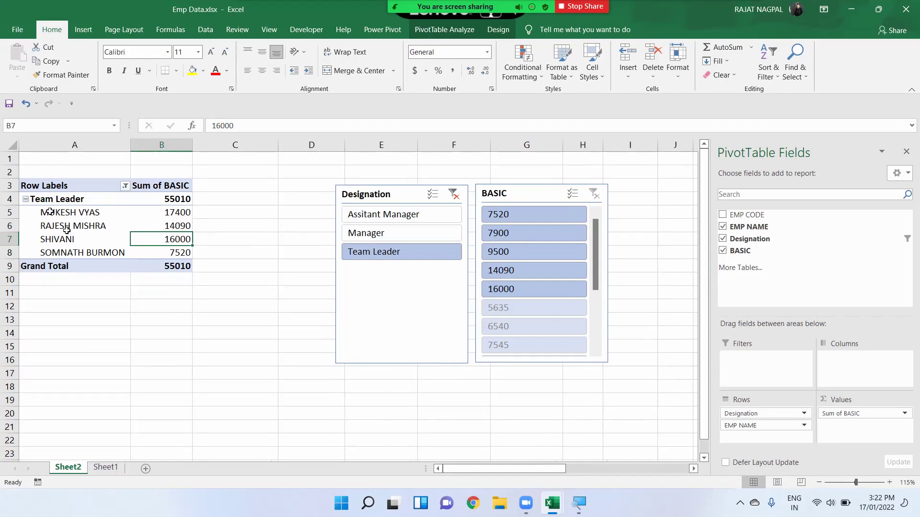
pyautogui.click(453, 196)
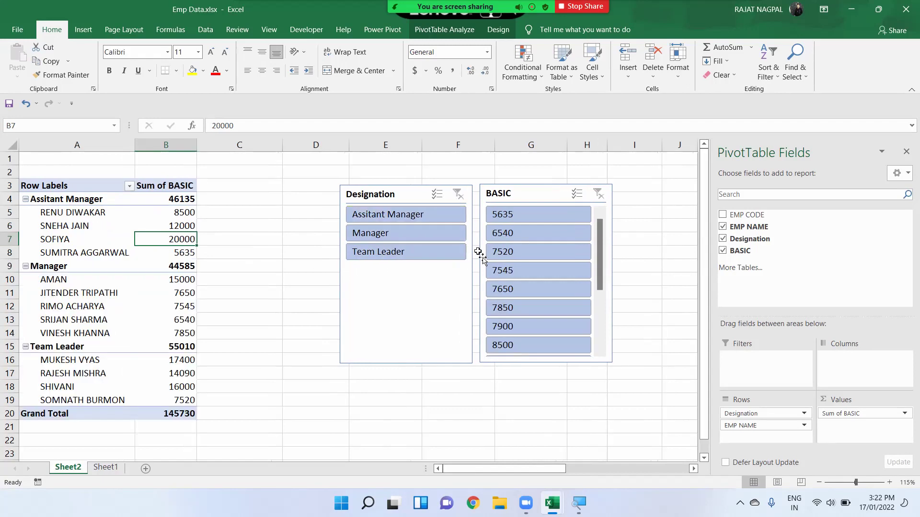
pyautogui.scroll(-7, 522, 311)
pyautogui.scroll(3, 520, 291)
pyautogui.scroll(4, 520, 291)
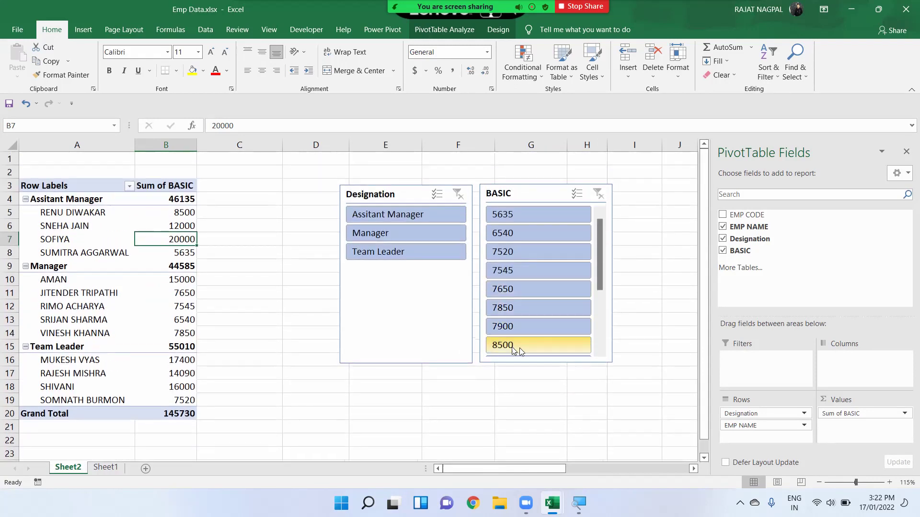
pyautogui.scroll(-1, 527, 271)
pyautogui.scroll(1, 527, 270)
pyautogui.click(534, 340)
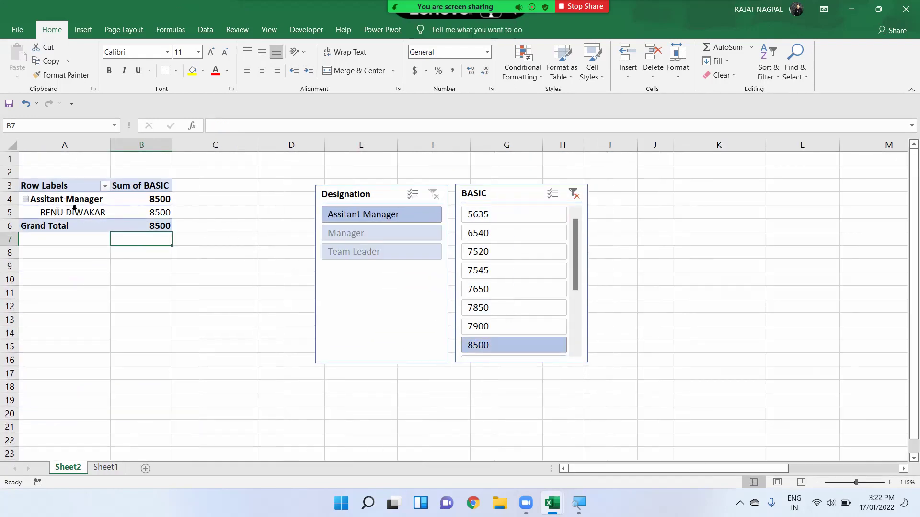
pyautogui.moveTo(74, 207); pyautogui.dragTo(145, 209)
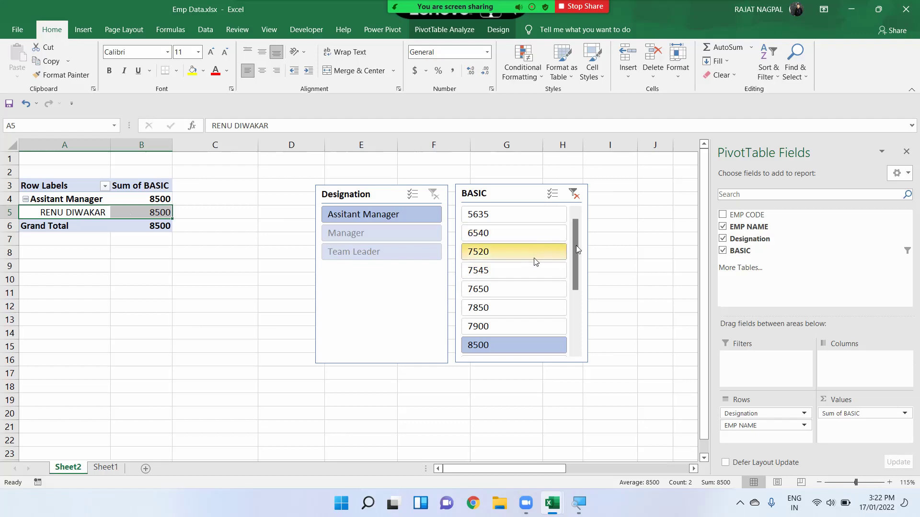
pyautogui.click(577, 194)
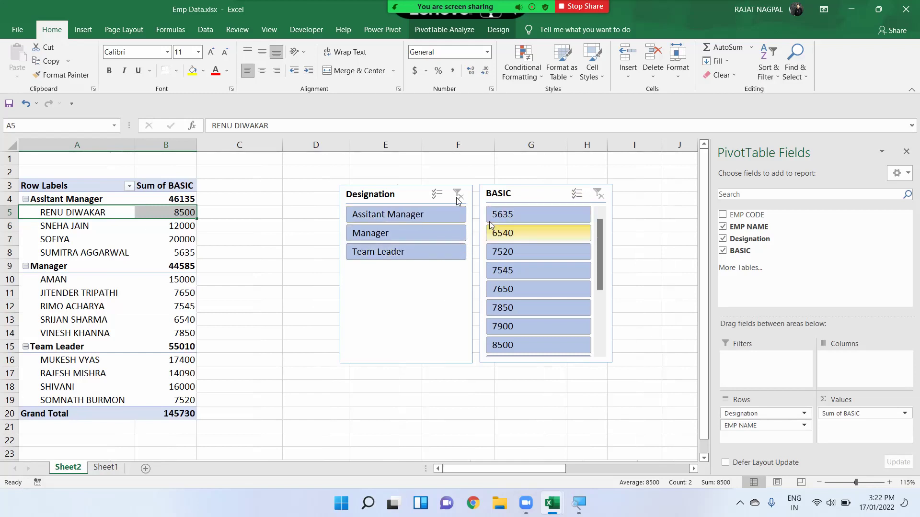
pyautogui.click(400, 194)
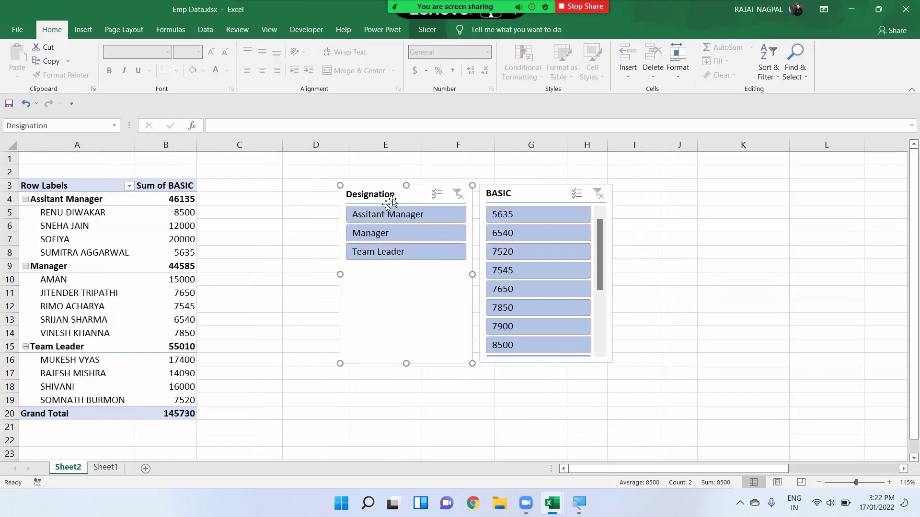
# Delete the Designation and BASIC slicers.
pyautogui.press('Delete')
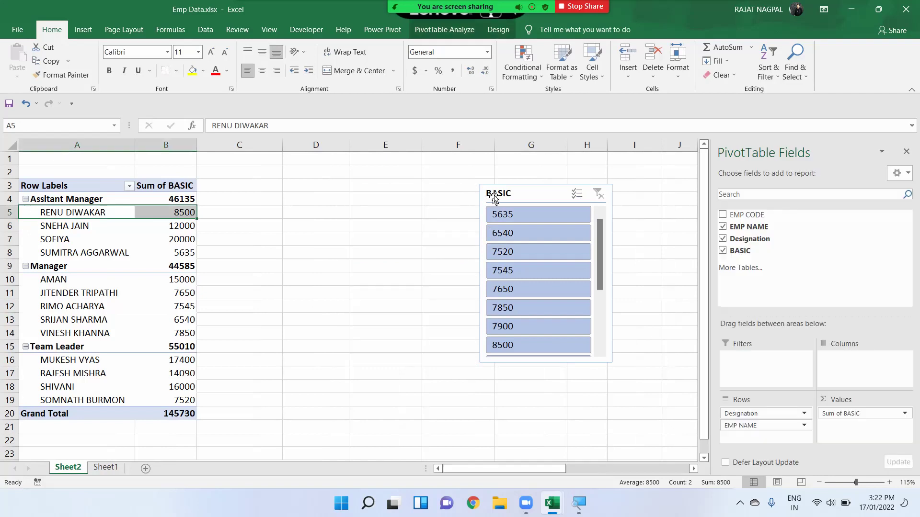
pyautogui.click(496, 191)
pyautogui.press('Delete')
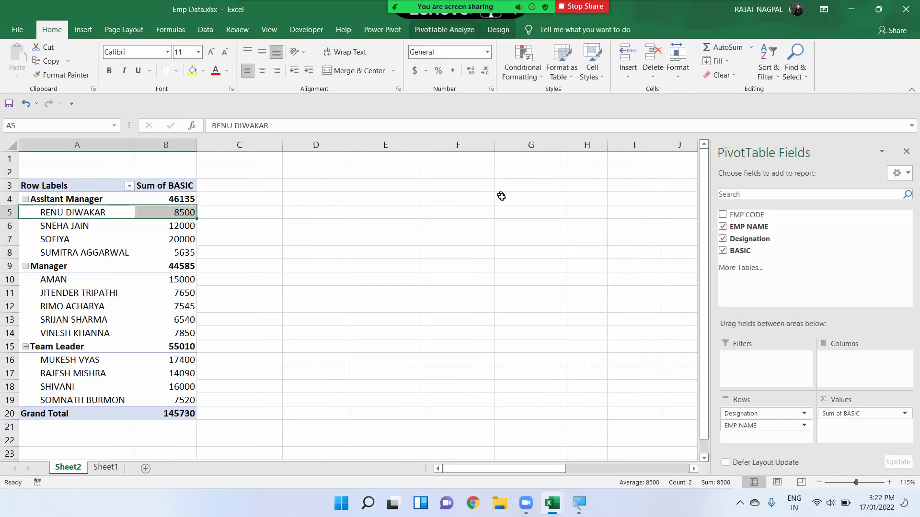
# Insert EMP NAME and Designation slicers and place them side by side.
pyautogui.click(437, 31)
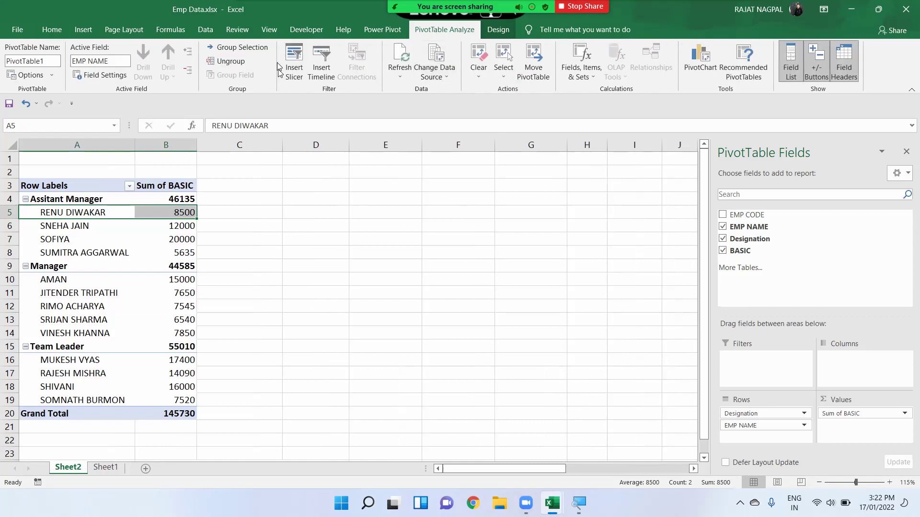
pyautogui.click(294, 67)
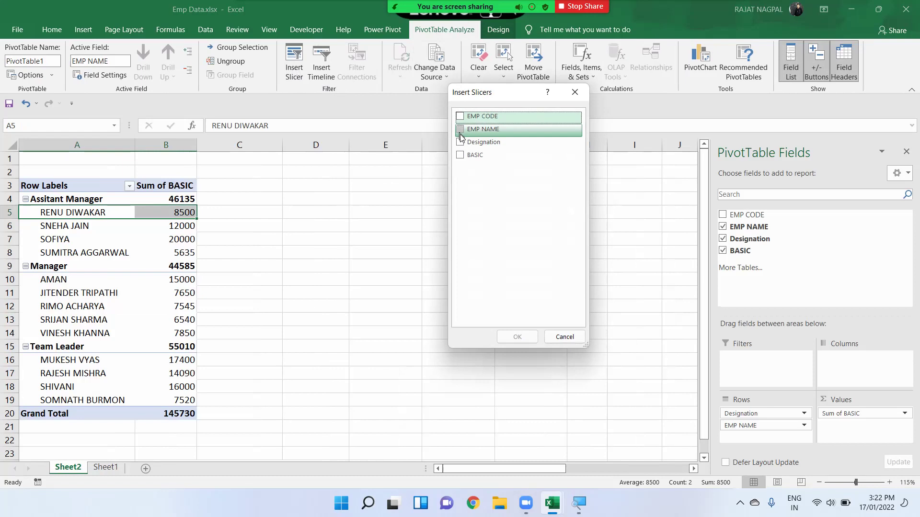
pyautogui.click(460, 142)
pyautogui.click(459, 129)
pyautogui.click(517, 337)
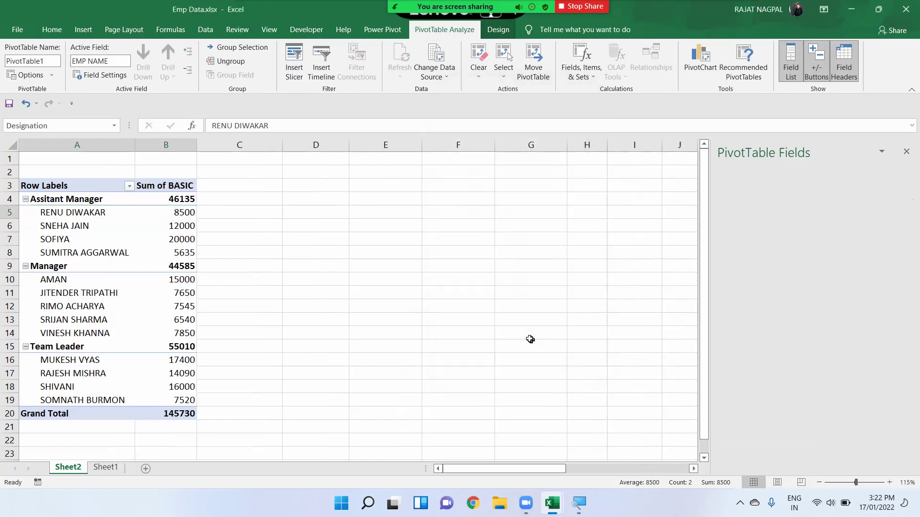
pyautogui.moveTo(384, 242); pyautogui.dragTo(480, 206)
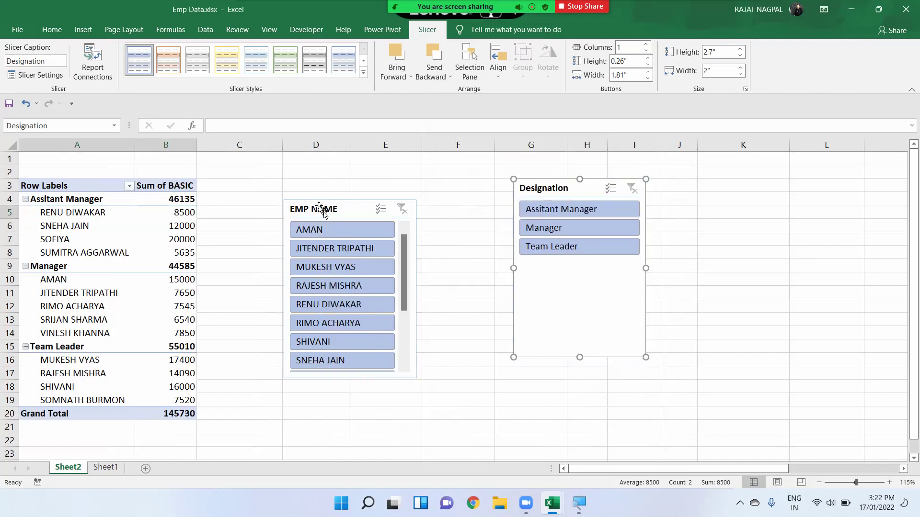
pyautogui.moveTo(320, 207); pyautogui.dragTo(400, 182)
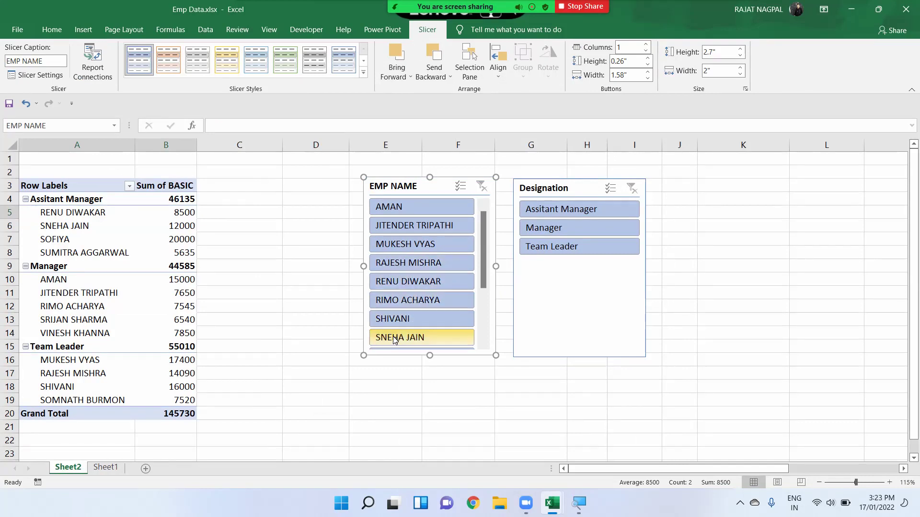
# Filter the pivot to one employee with the EMP NAME slicer, then clear the filter.
pyautogui.click(407, 261)
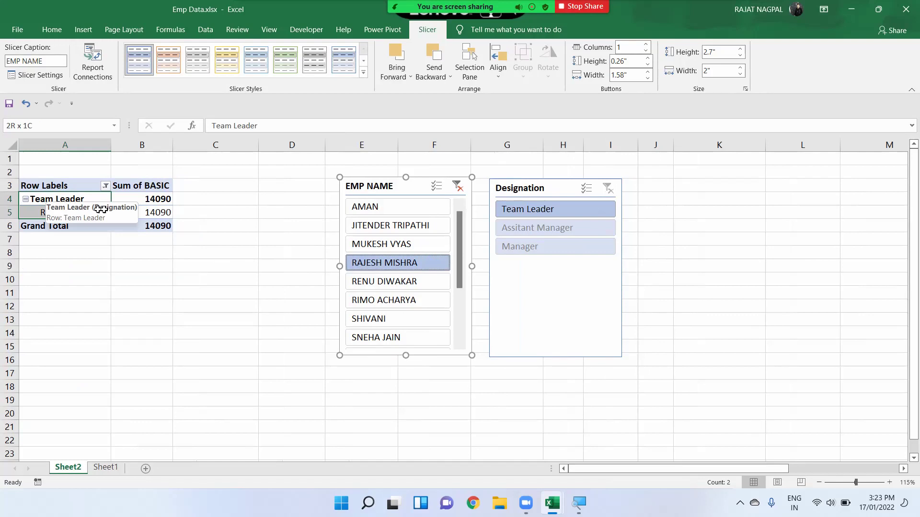
pyautogui.moveTo(50, 199); pyautogui.dragTo(158, 212)
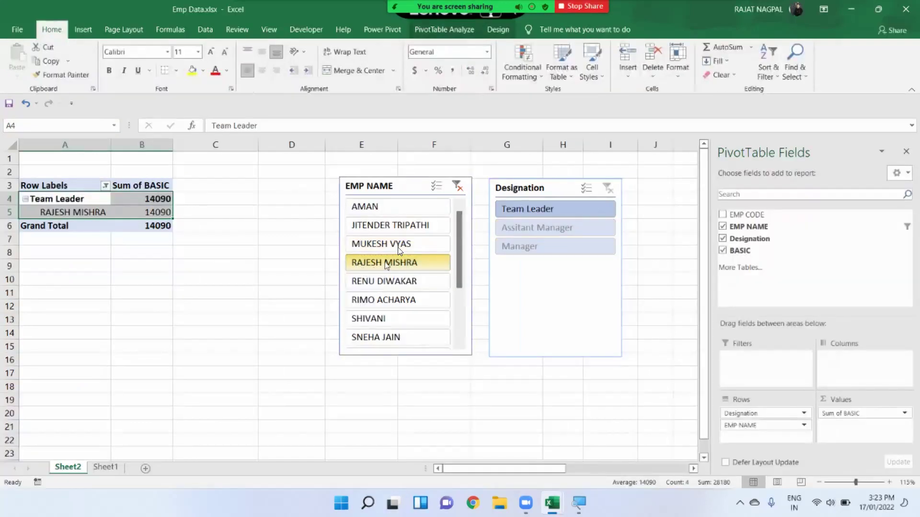
pyautogui.click(456, 187)
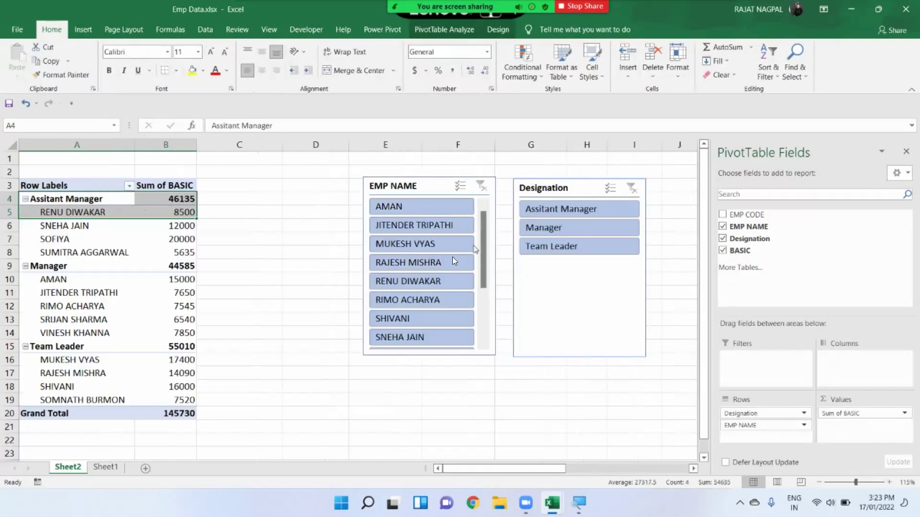
# Delete both the EMP NAME and Designation slicers.
pyautogui.click(401, 190)
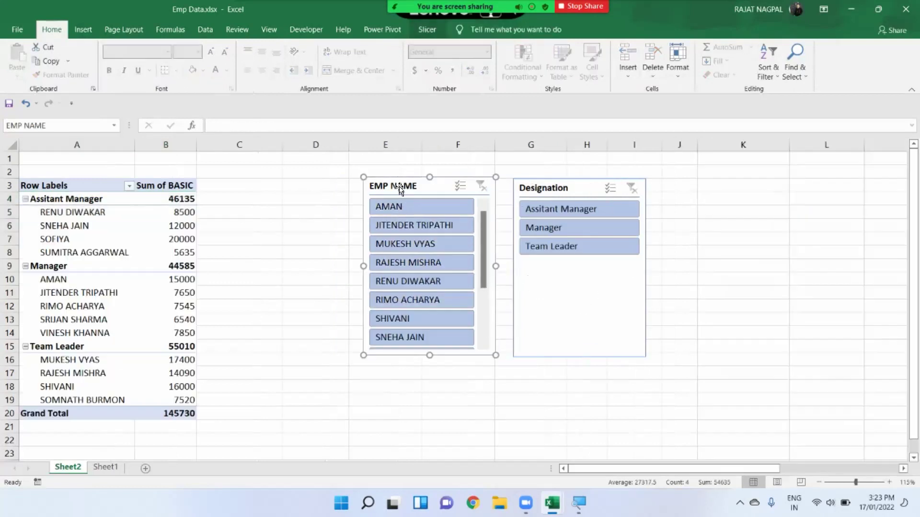
pyautogui.press('Delete')
pyautogui.click(549, 188)
pyautogui.press('Delete')
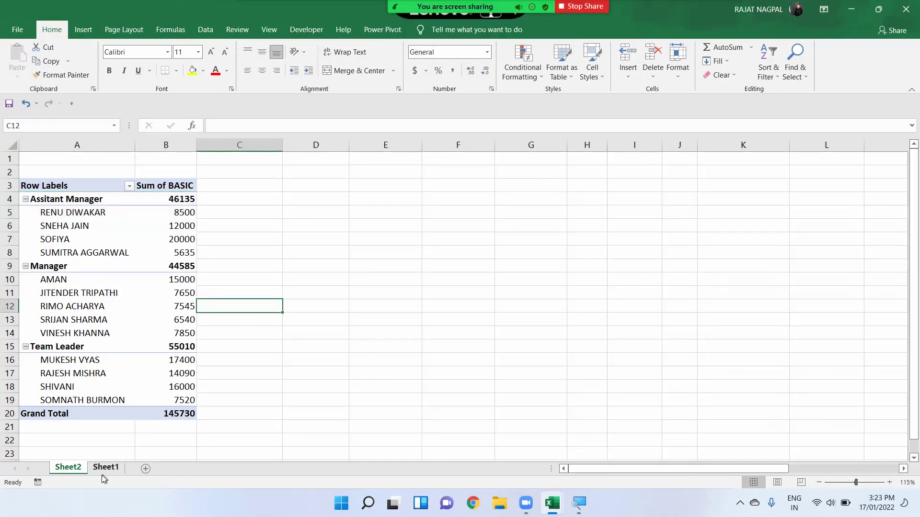
# Check the Sheet1 data, zoom Sheet2 to 130%, and highlight one Assitant Manager's 12000 row.
pyautogui.click(106, 467)
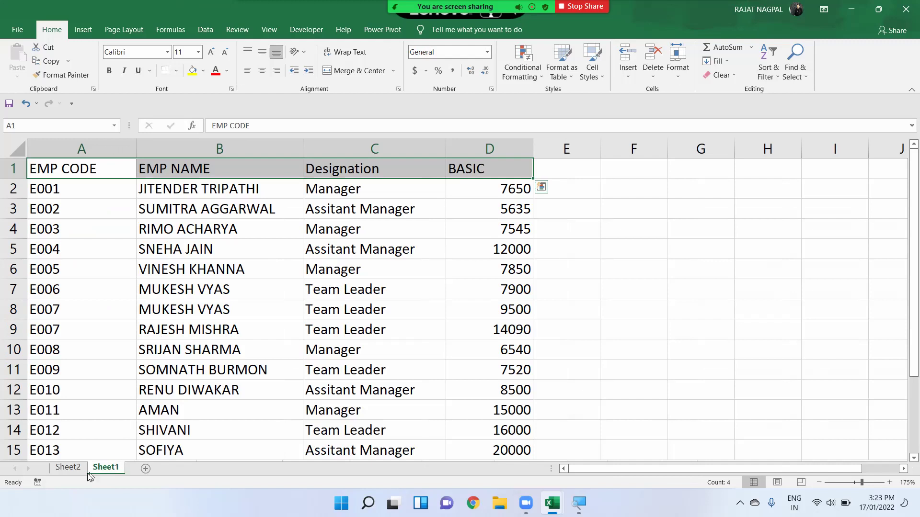
pyautogui.click(65, 470)
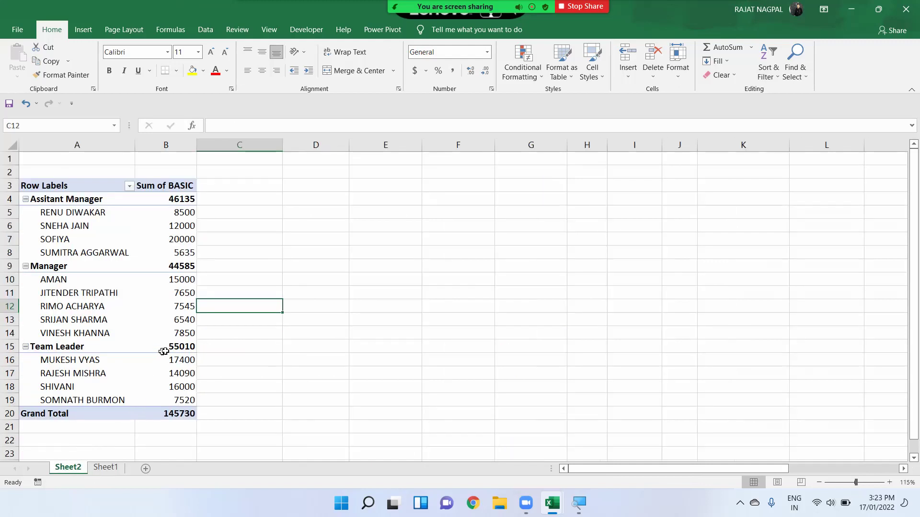
pyautogui.click(888, 483)
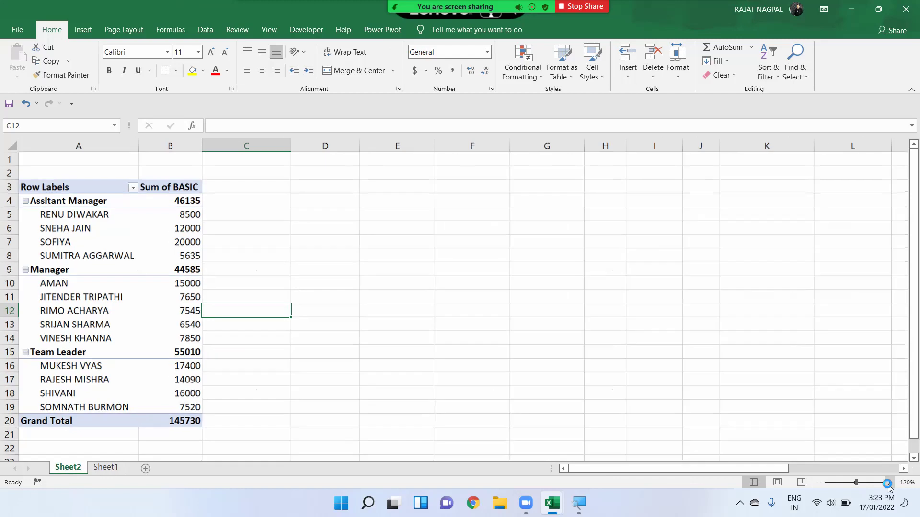
pyautogui.click(888, 483)
pyautogui.hscroll(-2, 583, 476)
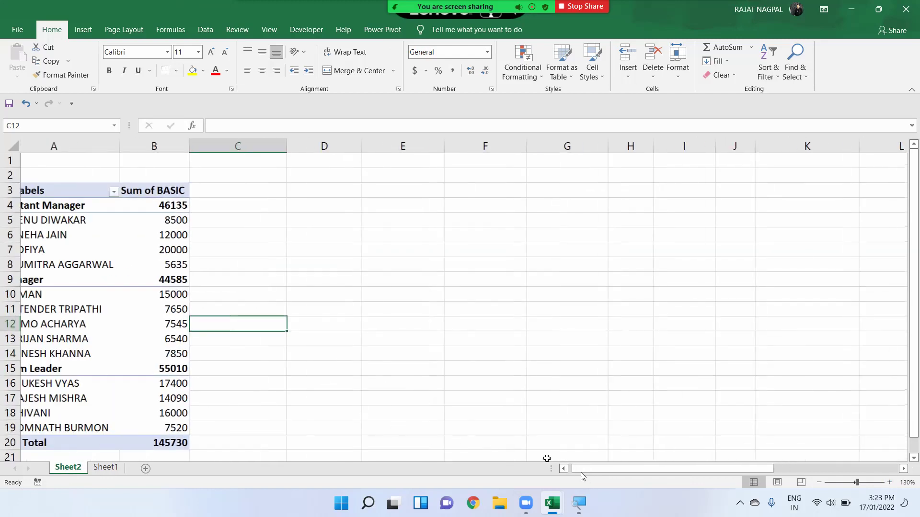
pyautogui.hscroll(-1, 582, 475)
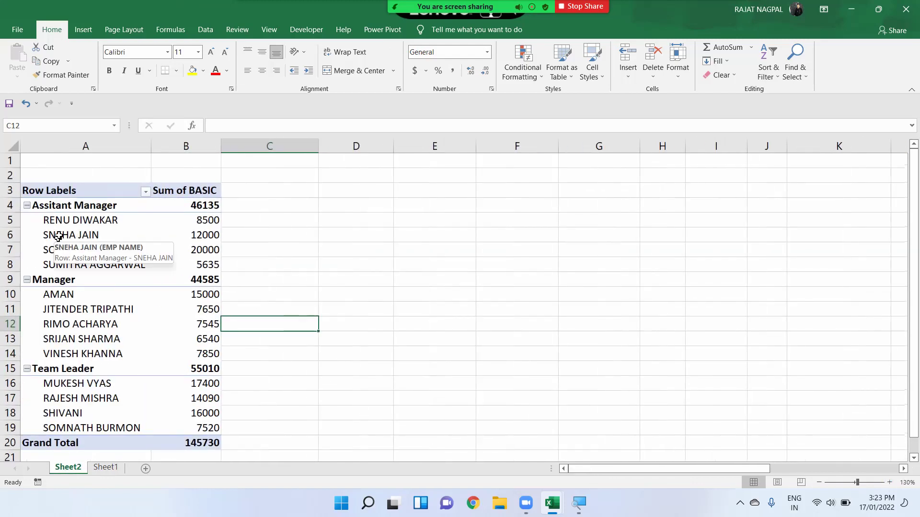
pyautogui.moveTo(58, 238); pyautogui.dragTo(191, 233)
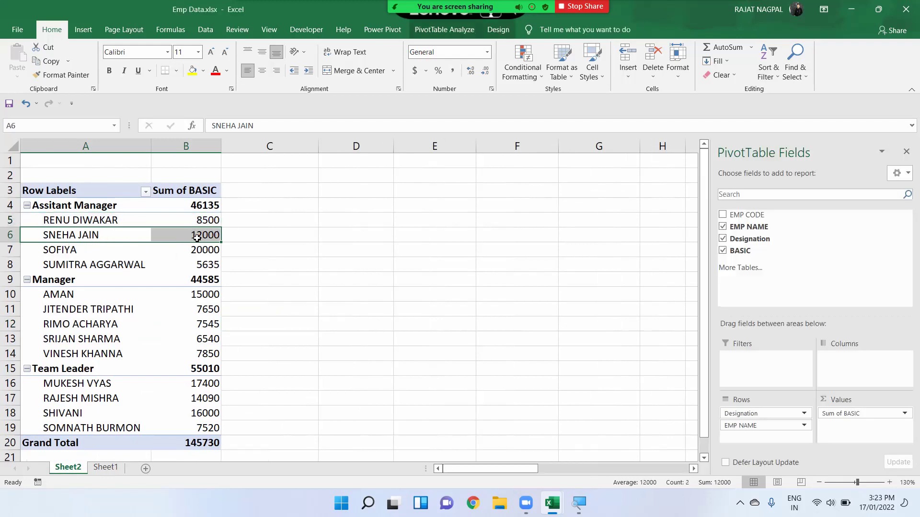
# Change that employee's BASIC in Sheet1 cell D5 to 15000, then return to Sheet2.
pyautogui.click(191, 234)
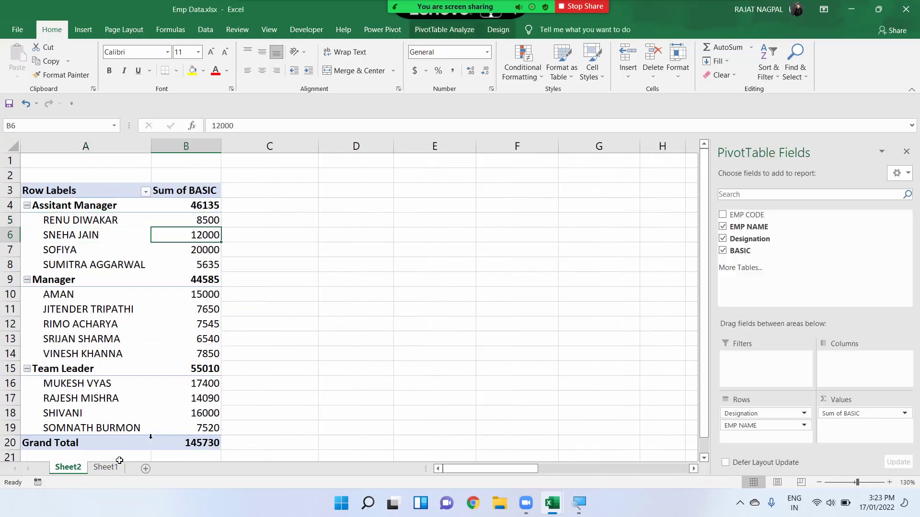
pyautogui.click(107, 467)
pyautogui.click(267, 255)
pyautogui.moveTo(267, 255); pyautogui.dragTo(411, 246)
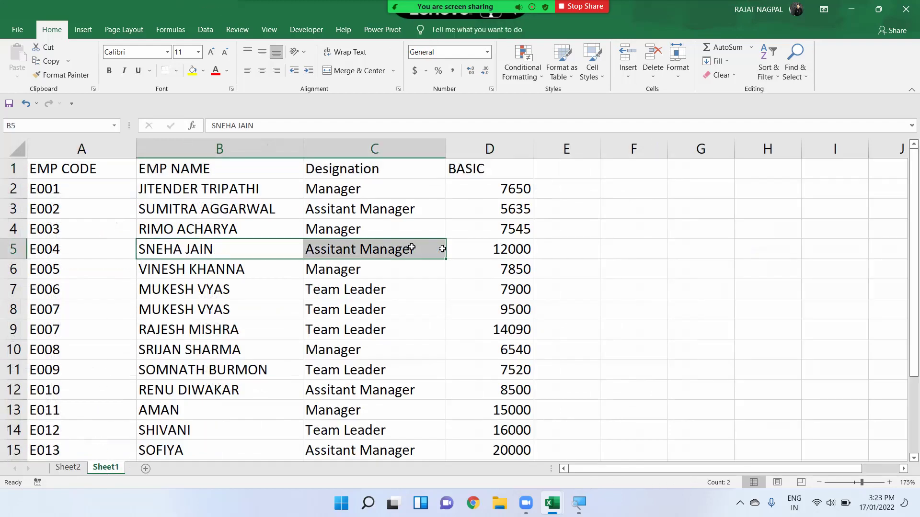
pyautogui.click(469, 248)
pyautogui.write('15000')
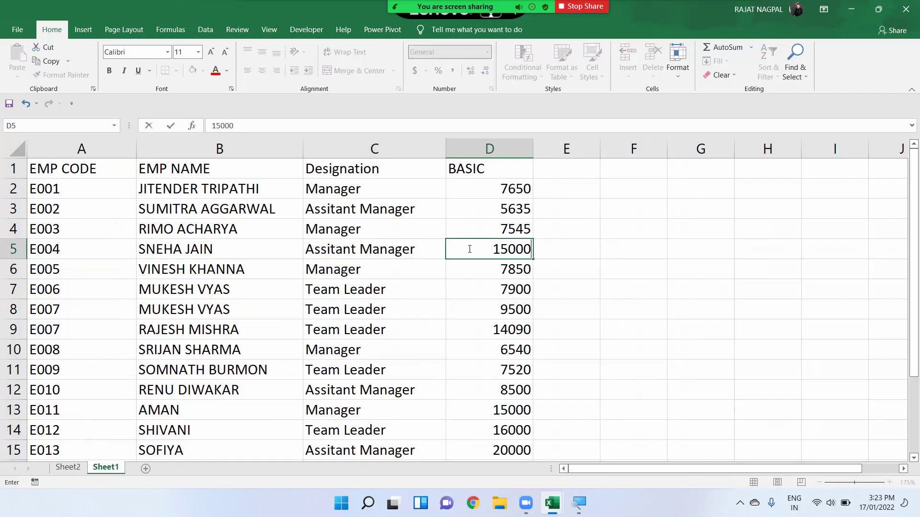
pyautogui.press('Return')
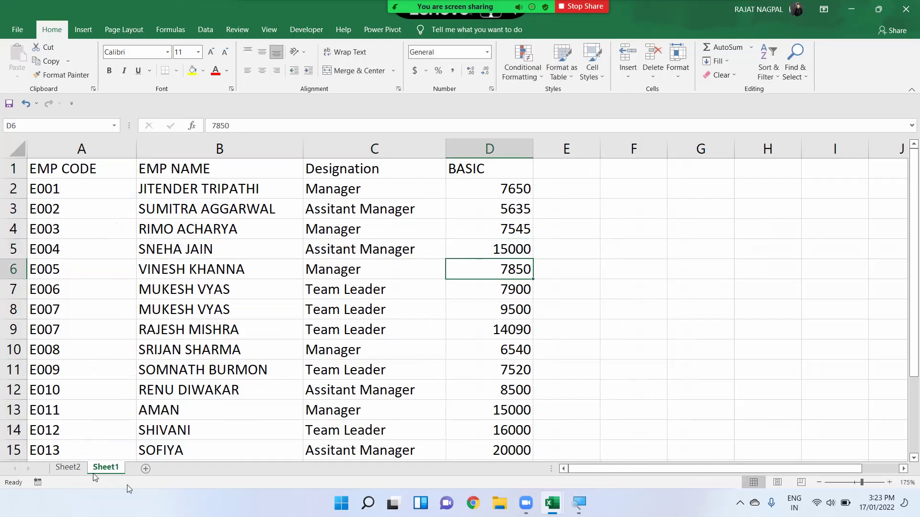
pyautogui.click(68, 468)
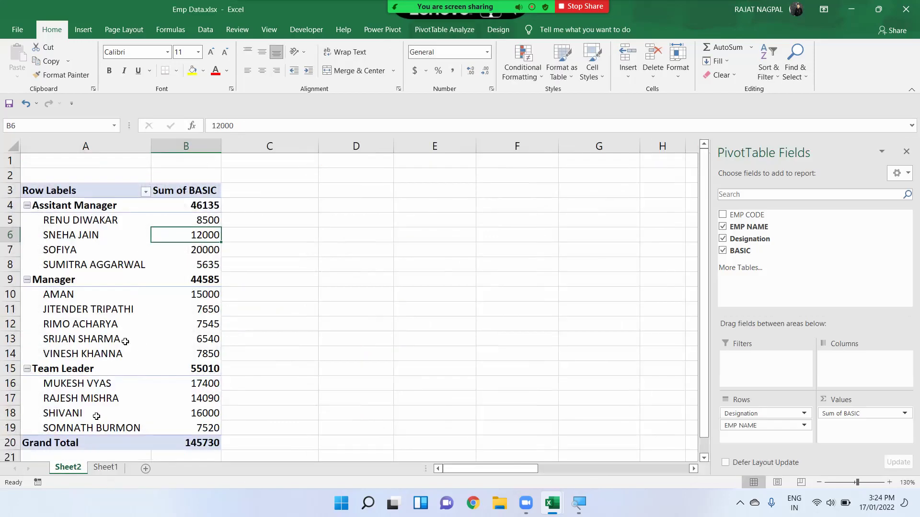
# Confirm the pivot still shows the old 12000 BASIC for that employee.
pyautogui.click(79, 243)
pyautogui.click(203, 230)
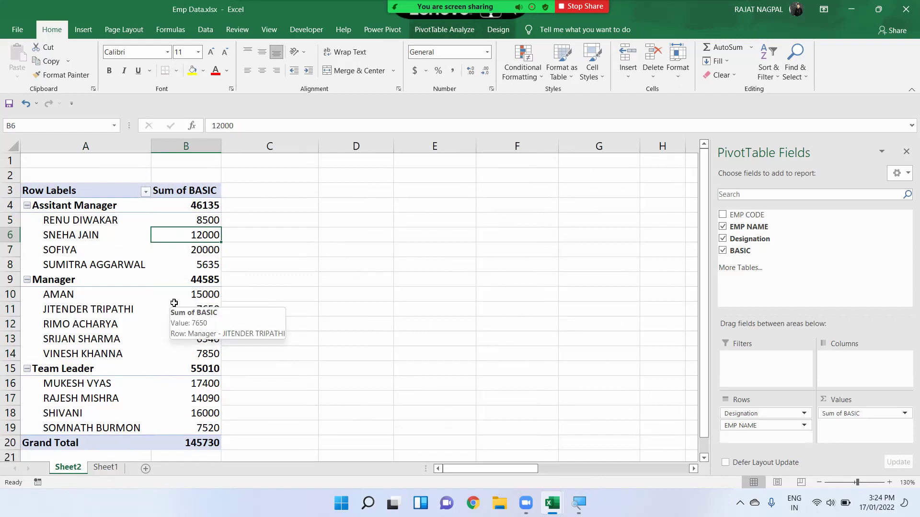
pyautogui.click(87, 236)
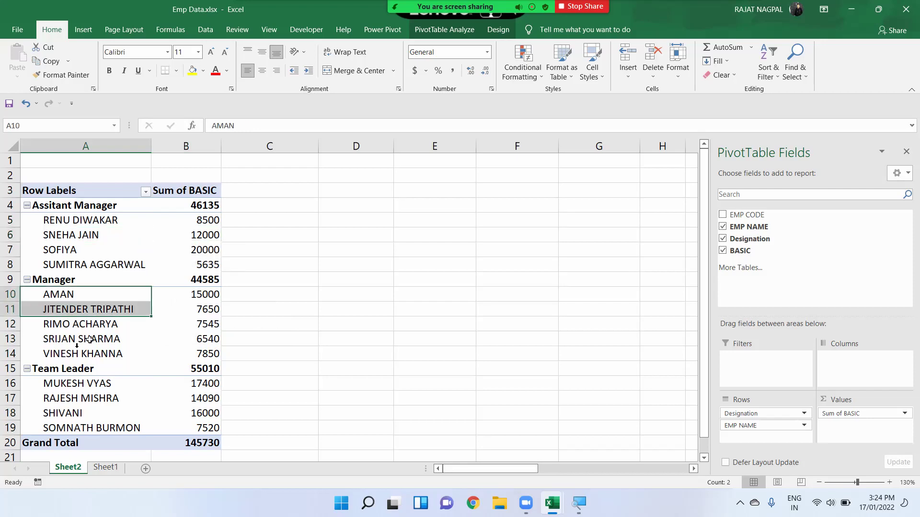
pyautogui.moveTo(28, 295); pyautogui.dragTo(29, 354)
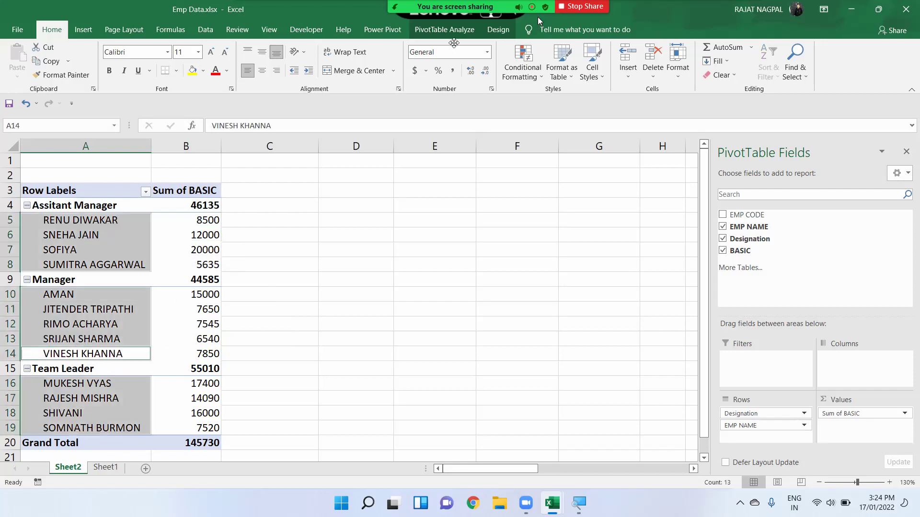
# Refresh All so the pivot shows 15000, Assitant Manager 49135 and grand total 148730.
pyautogui.click(439, 30)
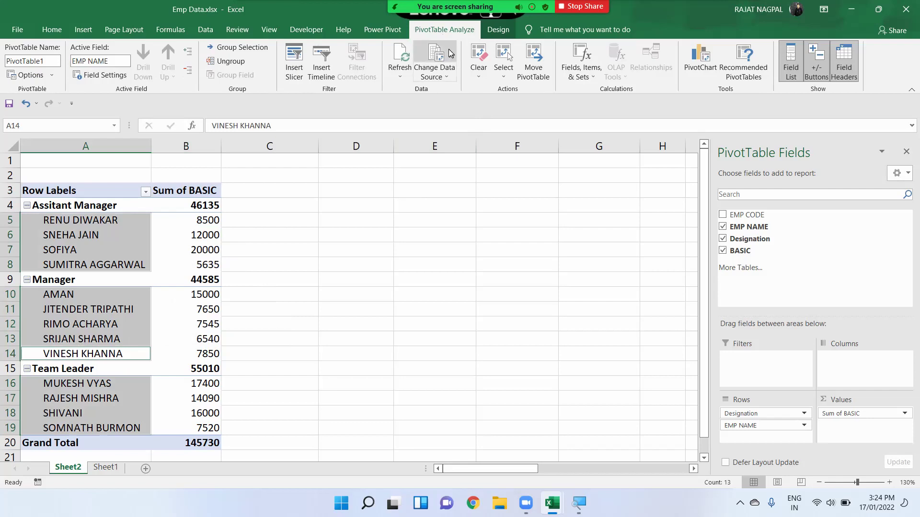
pyautogui.click(399, 75)
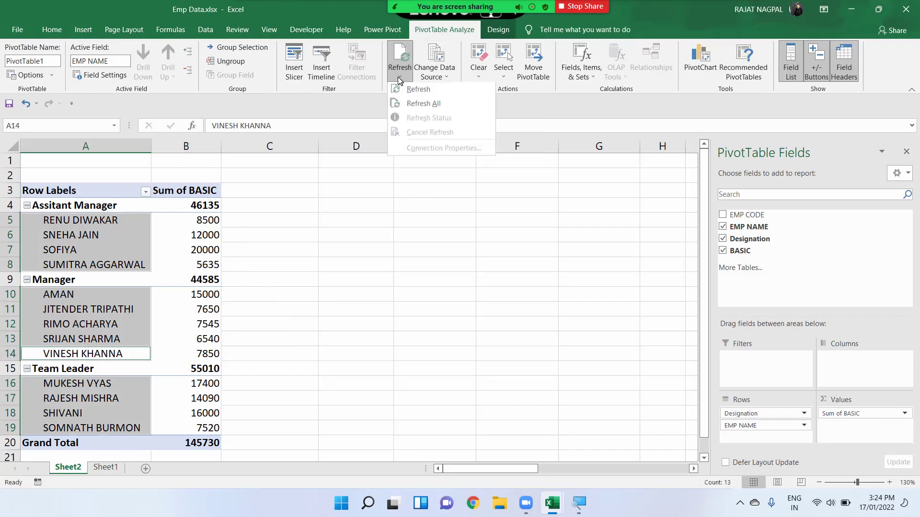
pyautogui.click(421, 104)
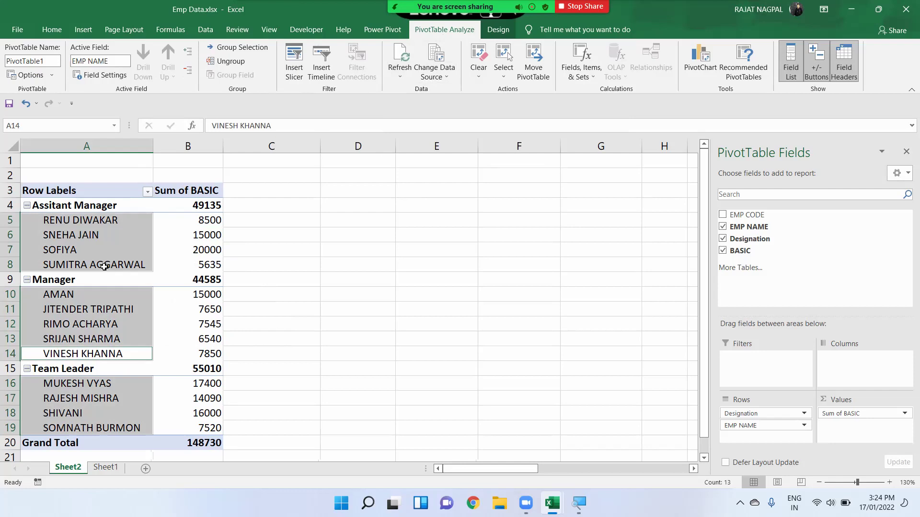
pyautogui.click(89, 264)
pyautogui.moveTo(86, 235); pyautogui.dragTo(172, 231)
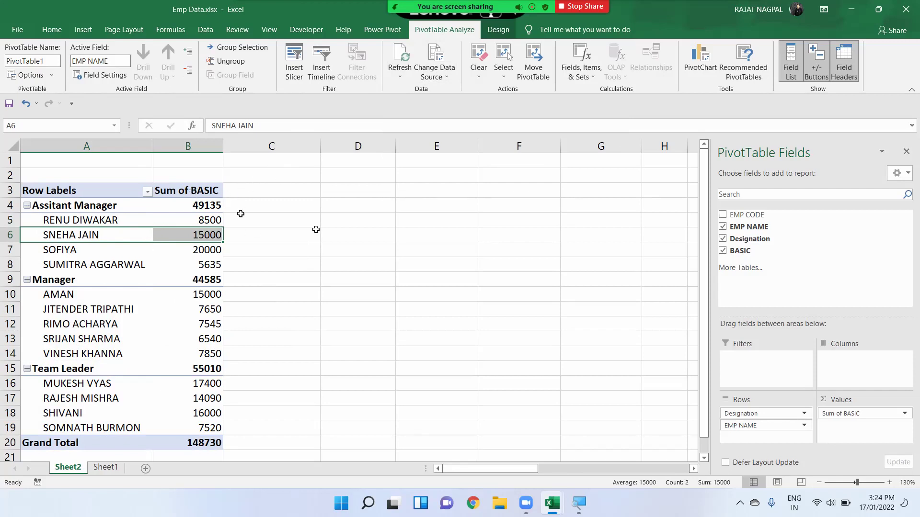
pyautogui.click(411, 69)
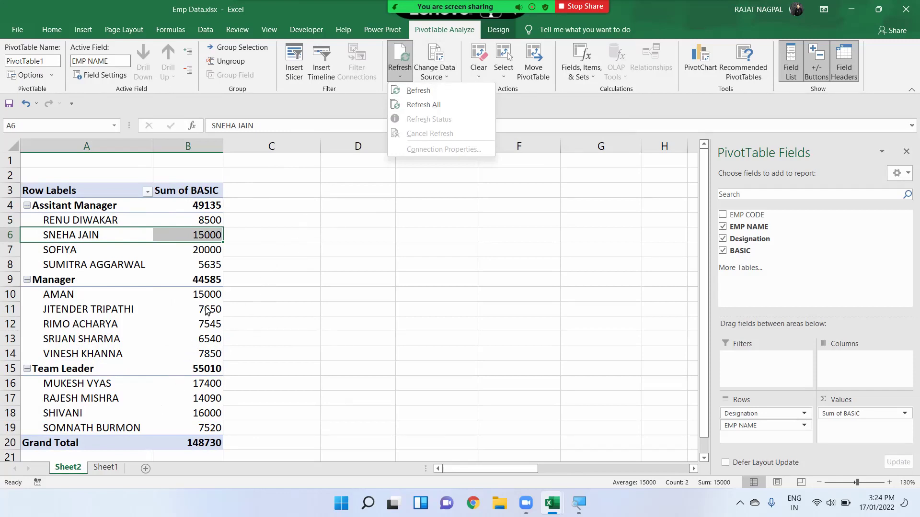
pyautogui.click(276, 260)
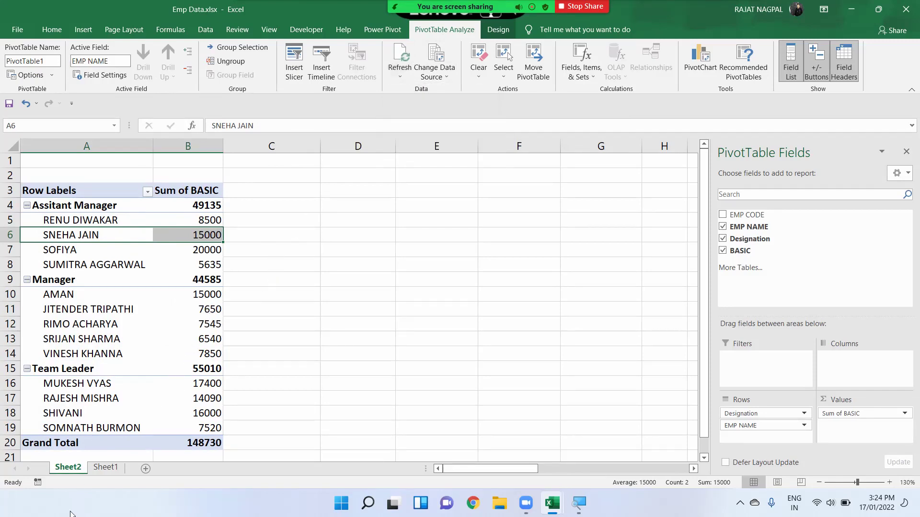
# On Sheet1, select the first empty row below the employee data.
pyautogui.click(113, 472)
pyautogui.scroll(-2, 140, 366)
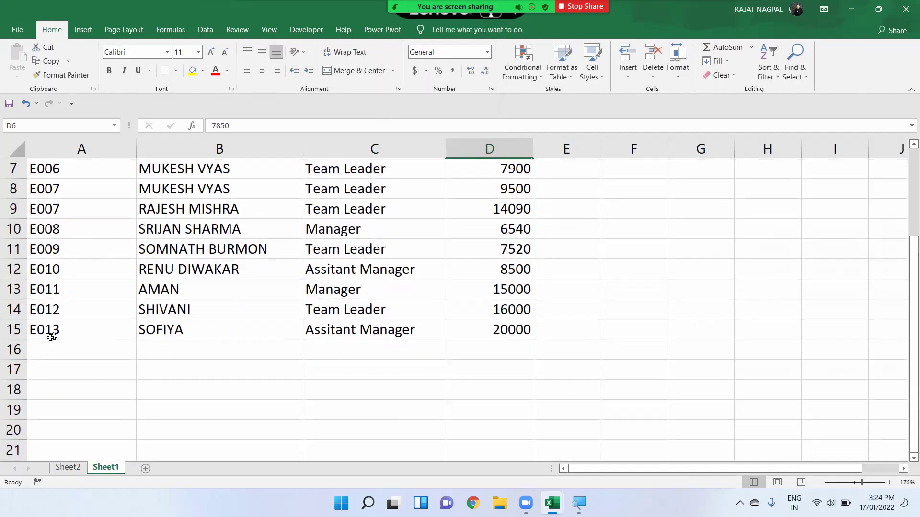
pyautogui.moveTo(97, 350); pyautogui.dragTo(493, 353)
pyautogui.moveTo(124, 368)
pyautogui.mouseDown()
pyautogui.moveTo(373, 374)
pyautogui.moveTo(499, 362)
pyautogui.mouseUp()
pyautogui.moveTo(111, 394); pyautogui.dragTo(481, 391)
pyautogui.moveTo(102, 411); pyautogui.dragTo(491, 406)
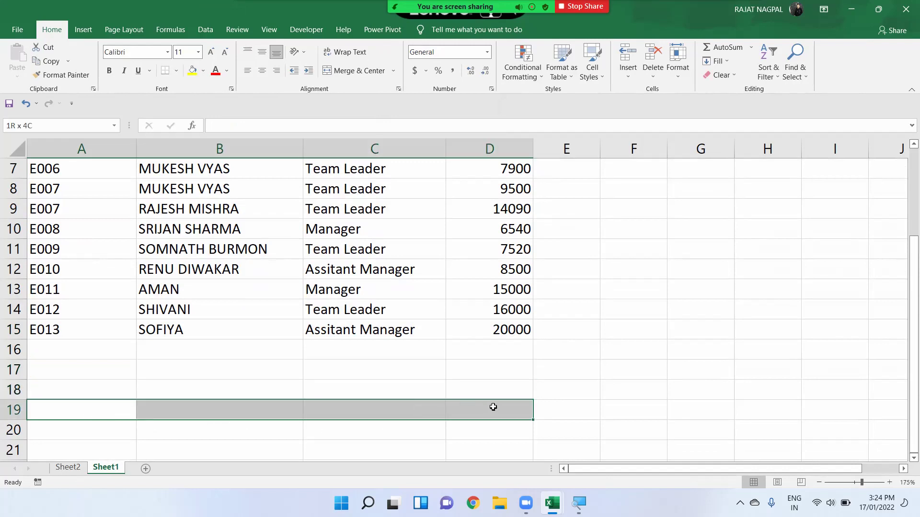
pyautogui.scroll(2, 259, 372)
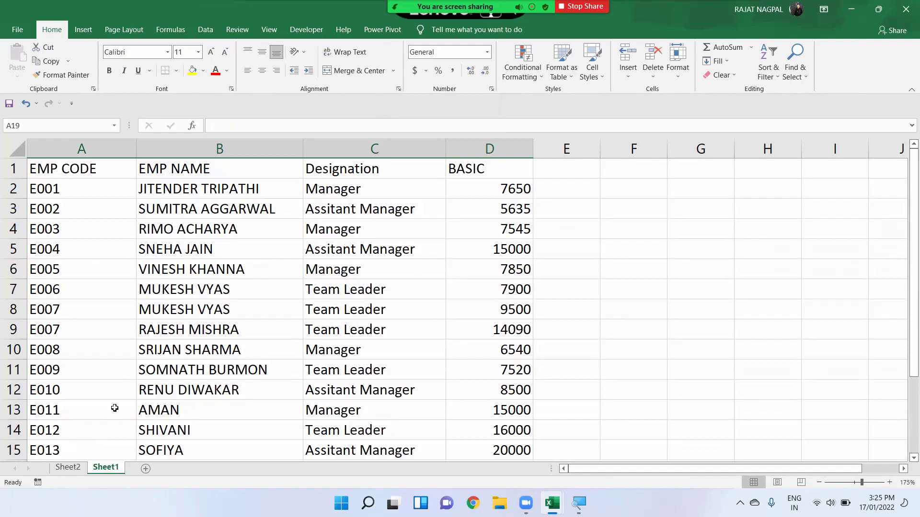
pyautogui.scroll(-2, 152, 366)
pyautogui.click(98, 364)
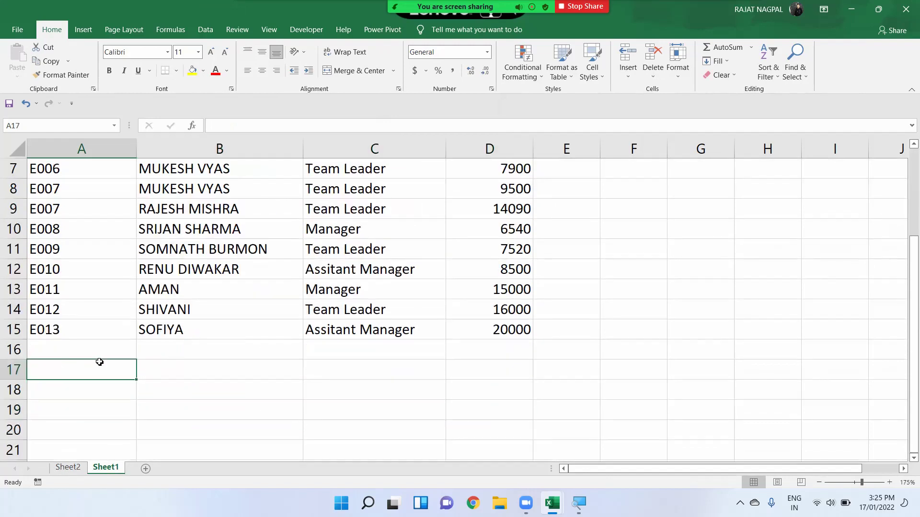
pyautogui.click(97, 354)
# Enter the new employee's code, name, designation Manager and BASIC 23000 in row 16.
pyautogui.write('e')
pyautogui.press('BackSpace')
pyautogui.press('BackSpace')
pyautogui.write('E10')
pyautogui.press('Tab')
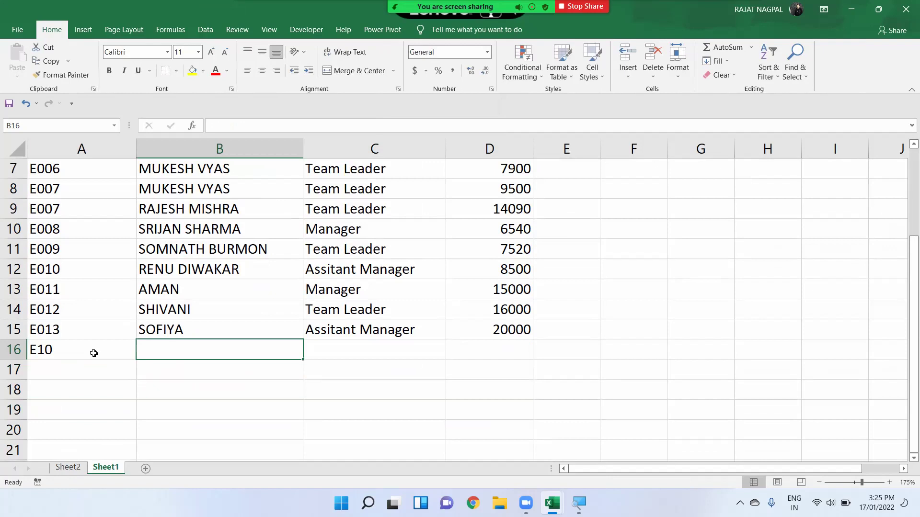
pyautogui.write('A')
pyautogui.press('BackSpace')
pyautogui.press('BackSpace')
pyautogui.write('AJAT')
pyautogui.press('Tab')
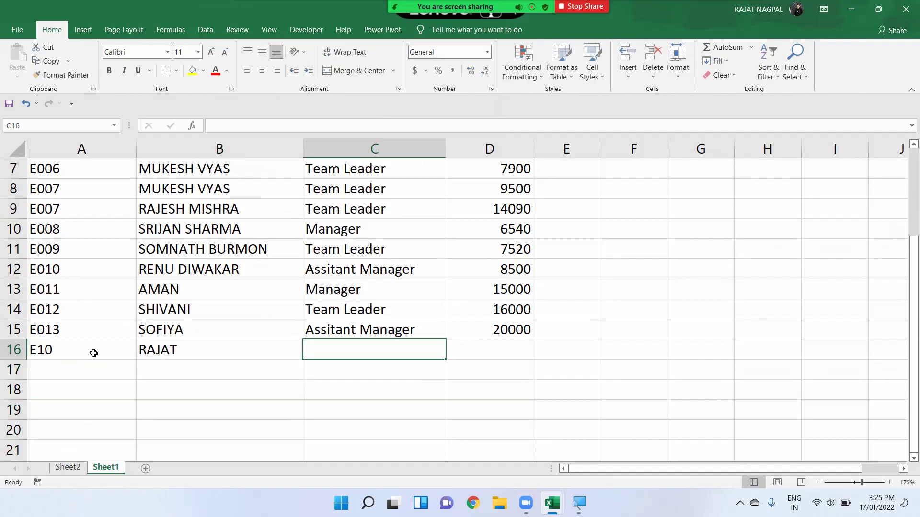
pyautogui.write('MAN')
pyautogui.press('Tab')
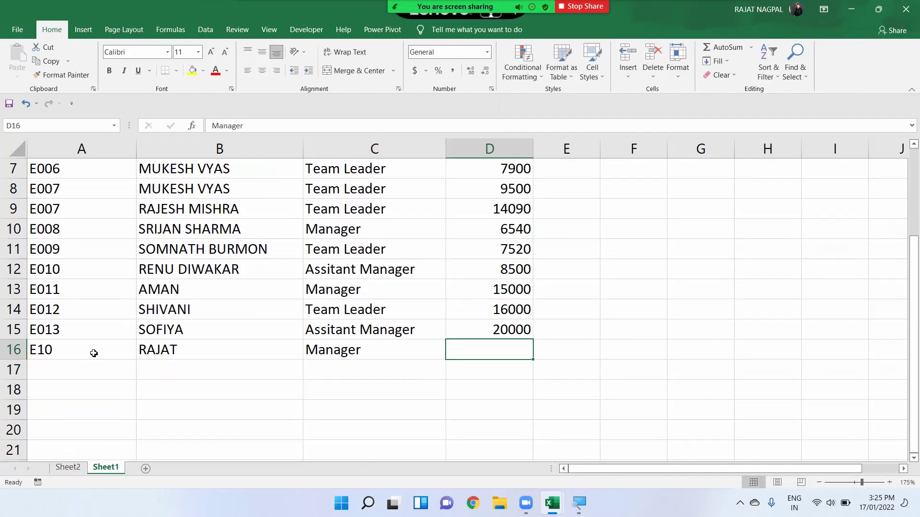
pyautogui.write('23')
pyautogui.write('23000')
pyautogui.press('Return')
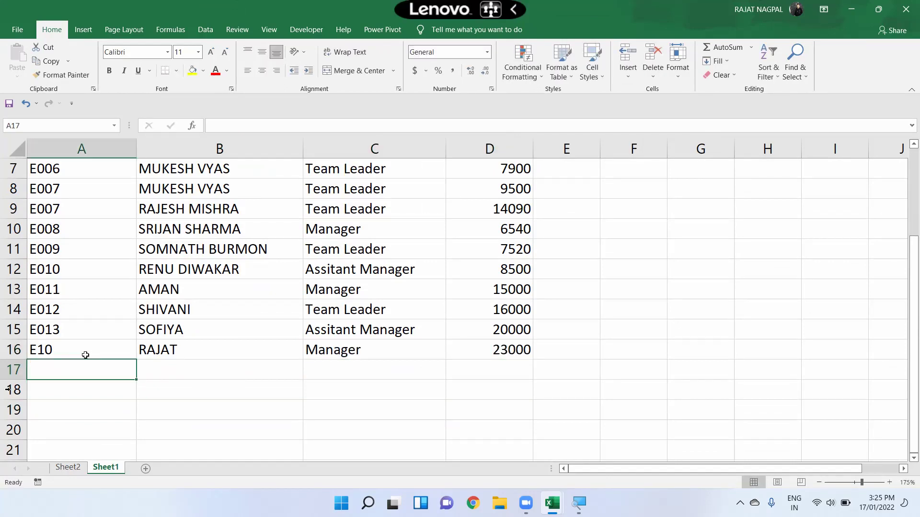
# Correct the new row's employee code to E014.
pyautogui.moveTo(462, 352); pyautogui.dragTo(112, 334)
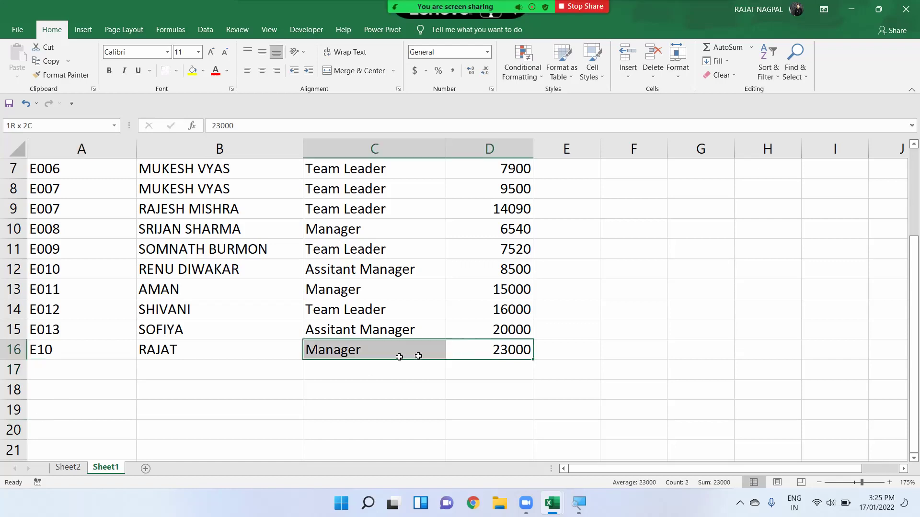
pyautogui.doubleClick(93, 356)
pyautogui.press('BackSpace')
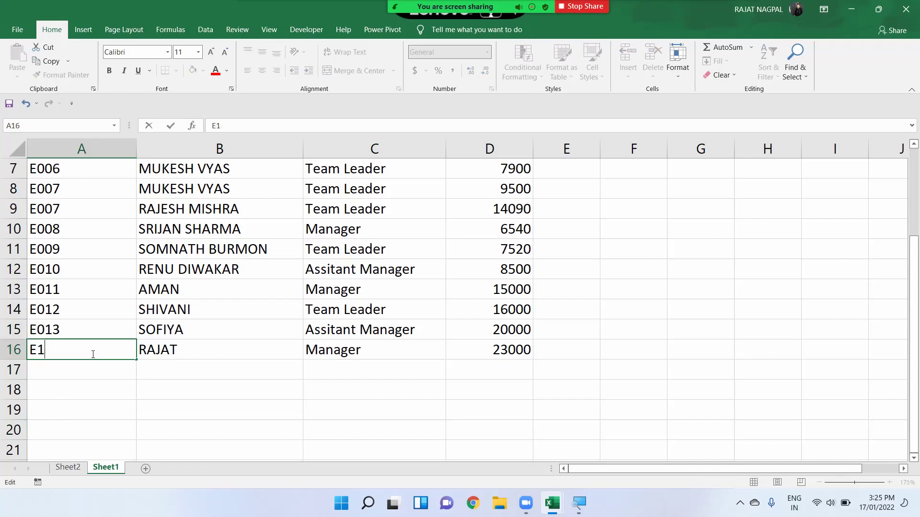
pyautogui.write('014')
pyautogui.press('Return')
pyautogui.moveTo(101, 354); pyautogui.dragTo(502, 344)
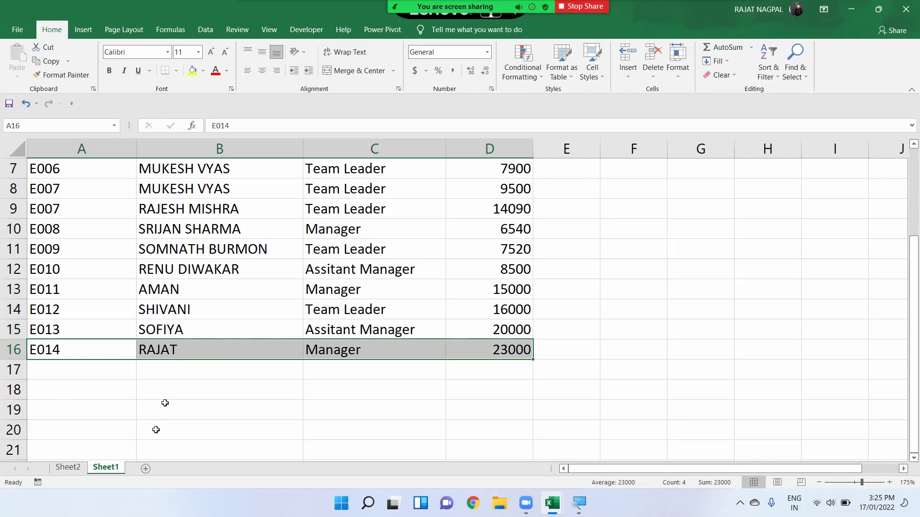
pyautogui.click(68, 468)
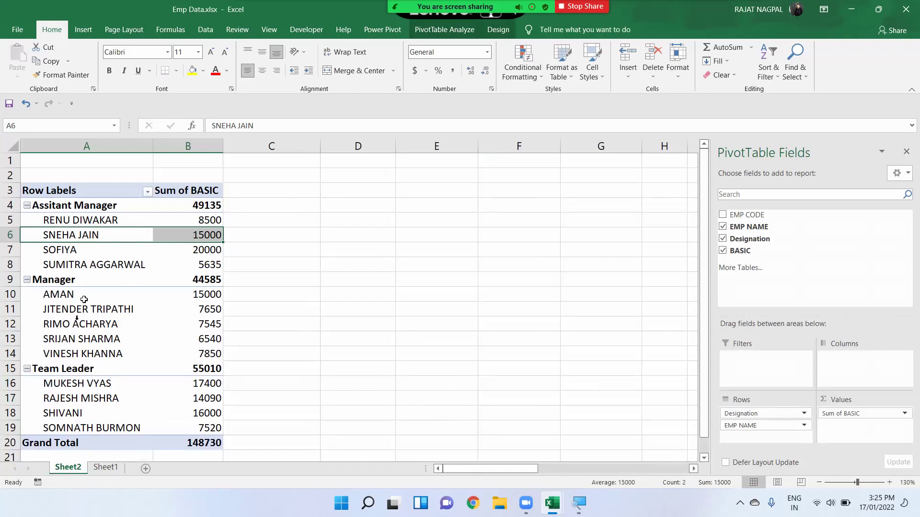
pyautogui.click(84, 294)
pyautogui.click(91, 310)
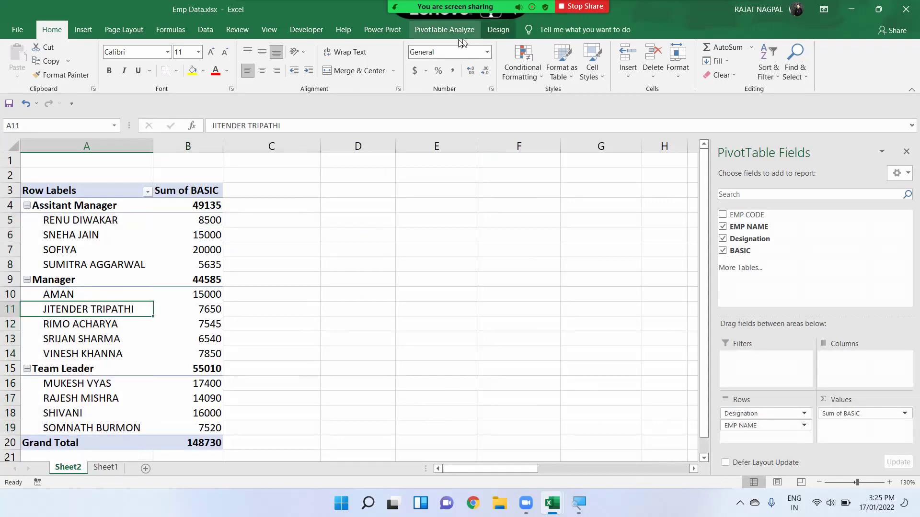
pyautogui.click(444, 30)
pyautogui.click(402, 76)
pyautogui.click(423, 104)
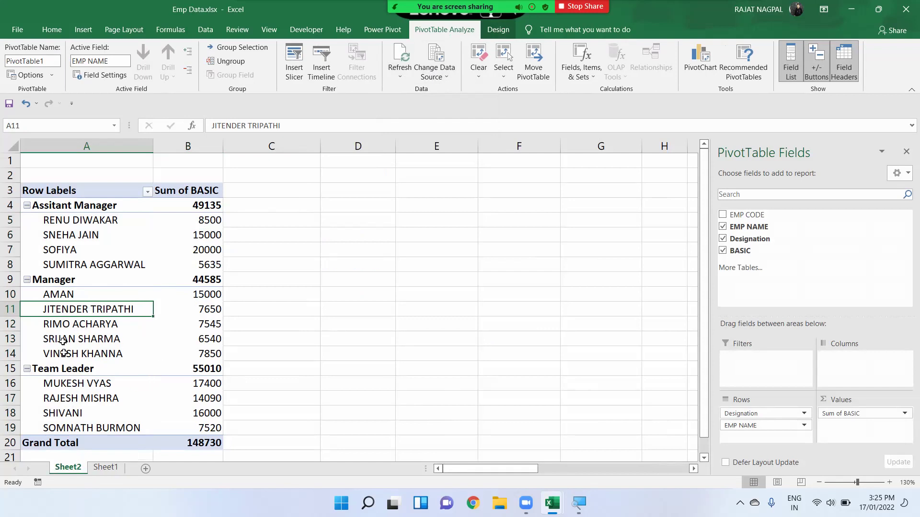
pyautogui.moveTo(65, 298); pyautogui.dragTo(66, 353)
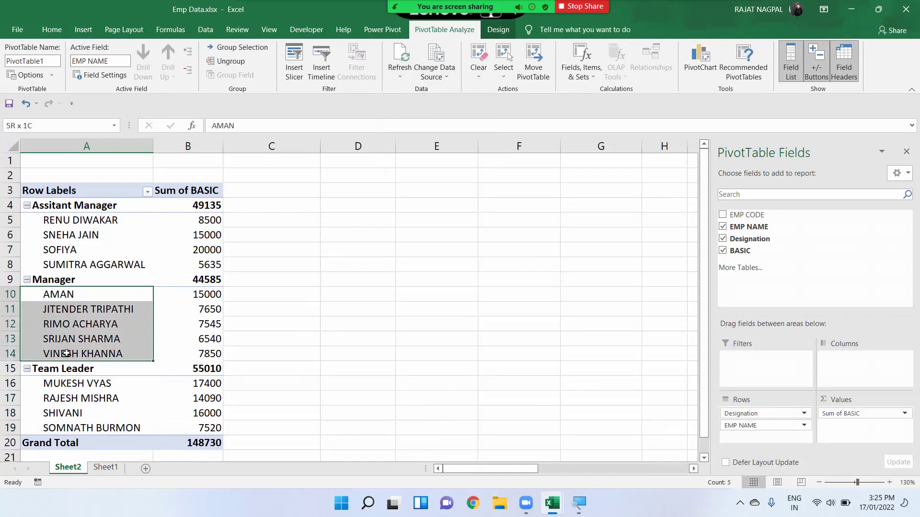
# Delete the added E014 employee row from Sheet1's data.
pyautogui.click(106, 467)
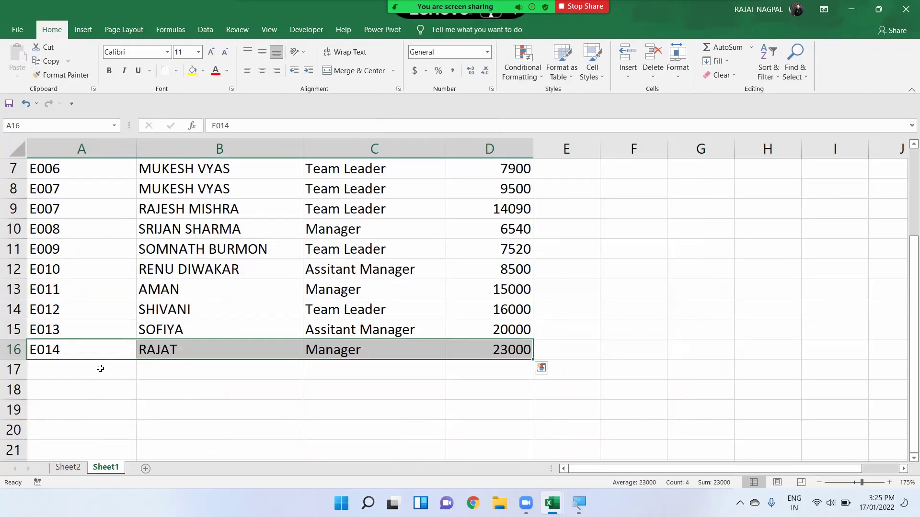
pyautogui.moveTo(71, 348); pyautogui.dragTo(500, 342)
pyautogui.press('Delete')
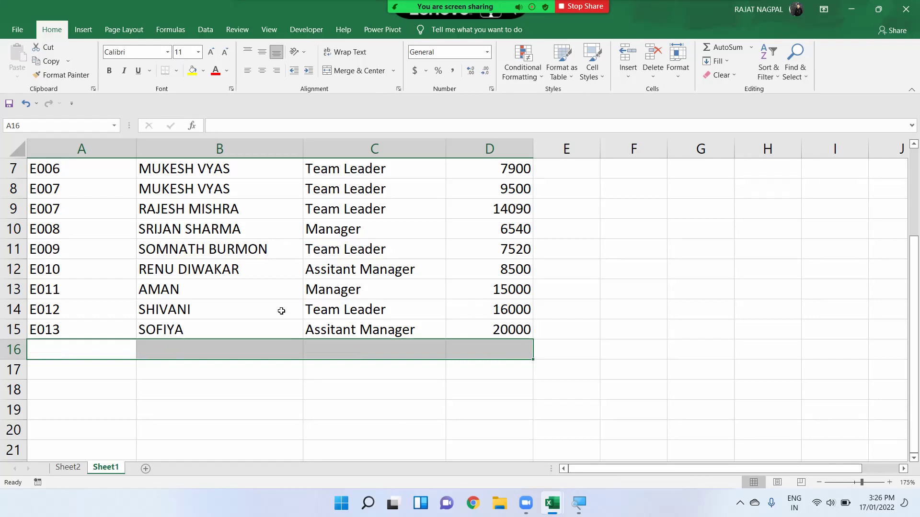
pyautogui.scroll(2, 263, 304)
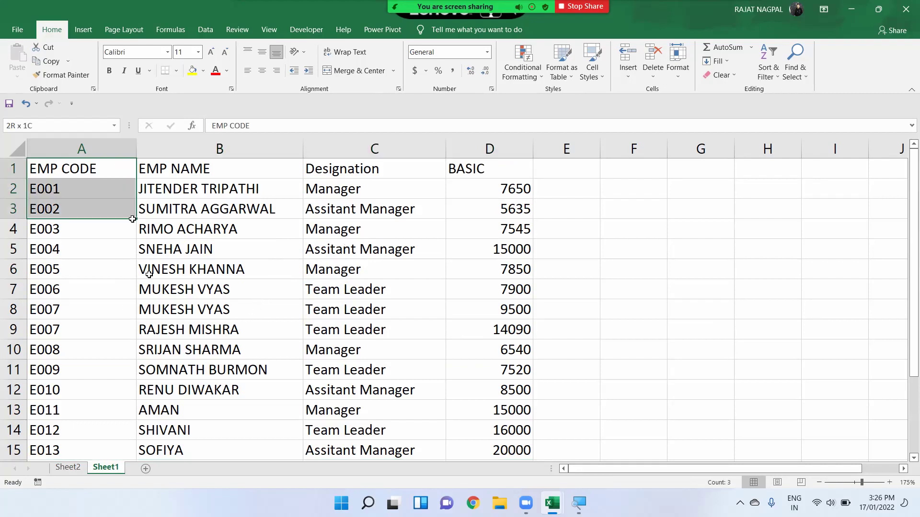
pyautogui.moveTo(109, 166); pyautogui.dragTo(220, 310)
# Inspect the employee names listed in the Sheet2 PivotTable.
pyautogui.click(67, 467)
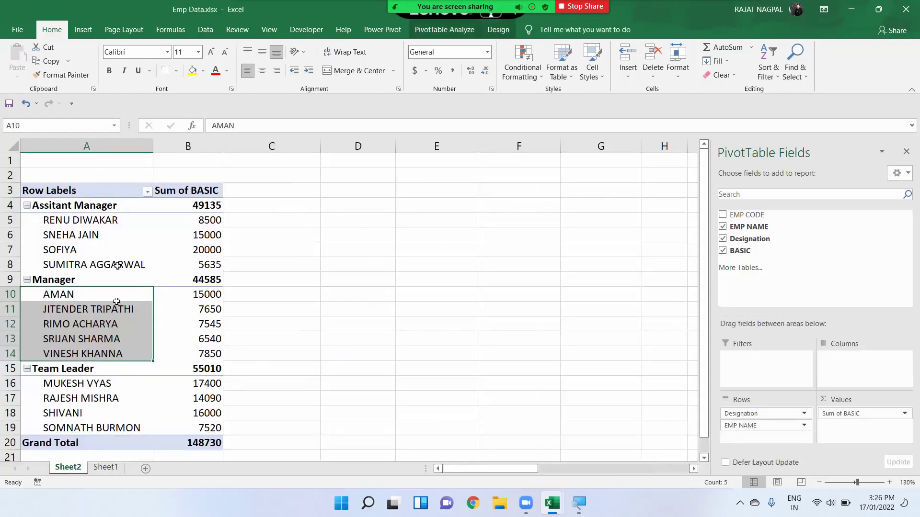
pyautogui.click(141, 263)
pyautogui.scroll(-1, 180, 234)
pyautogui.scroll(1, 164, 243)
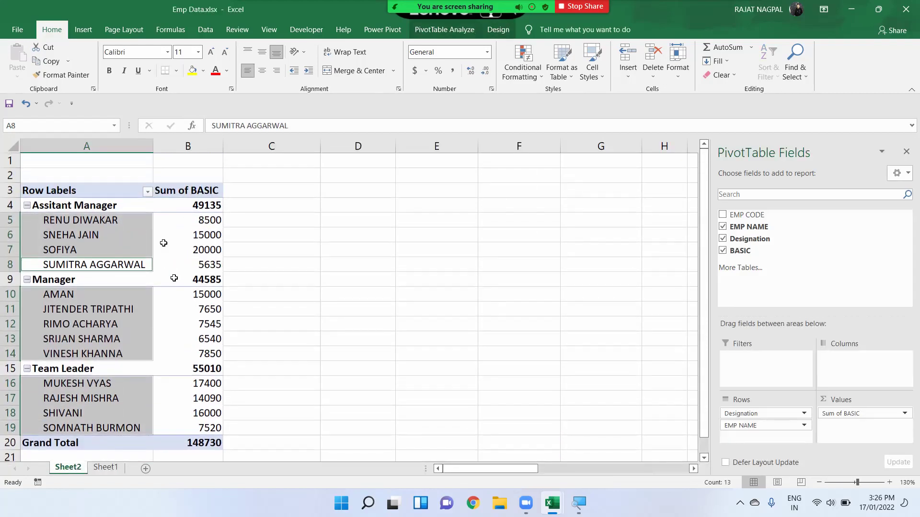
# Select the full employee data range A1:D15 on Sheet1, headers included.
pyautogui.click(104, 467)
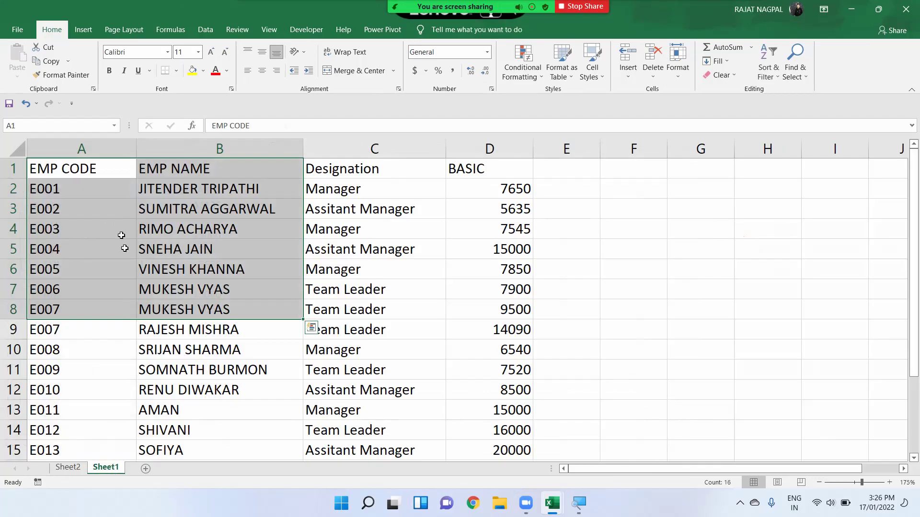
pyautogui.moveTo(91, 161); pyautogui.dragTo(163, 211)
pyautogui.keyDown('ctrl'); pyautogui.scroll(-1, 103, 181); pyautogui.keyUp('ctrl')
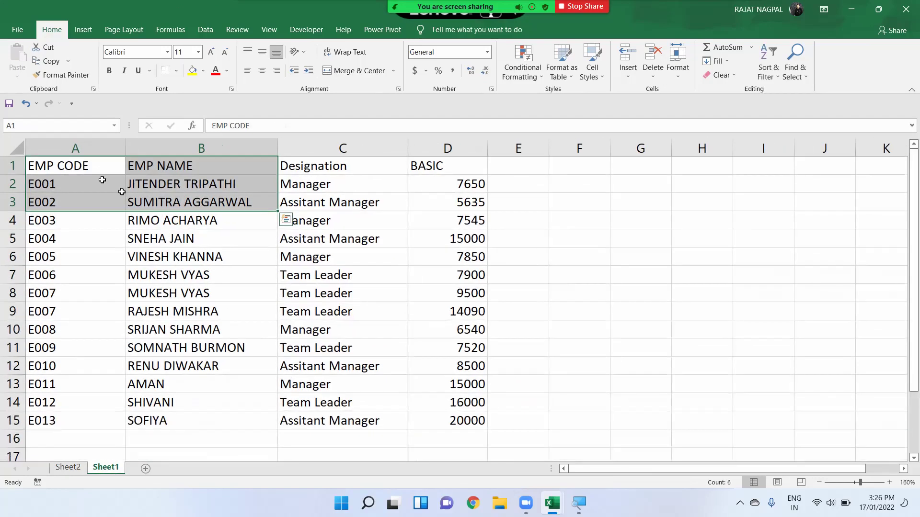
pyautogui.moveTo(88, 166); pyautogui.dragTo(454, 425)
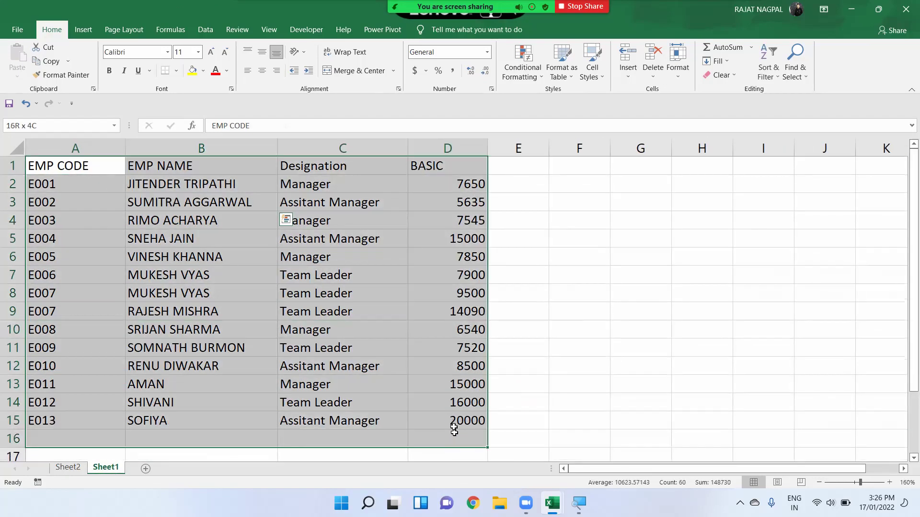
pyautogui.keyDown('ctrl'); pyautogui.scroll(1, 407, 370); pyautogui.keyUp('ctrl')
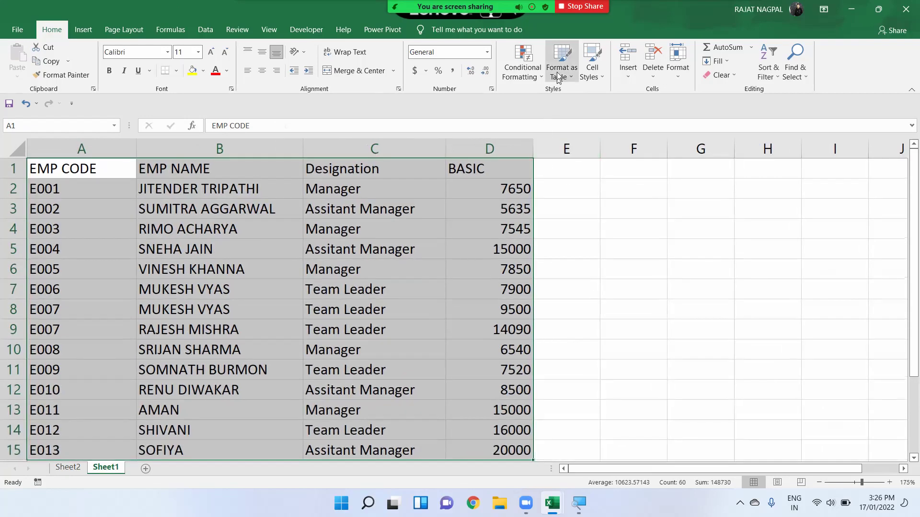
pyautogui.click(572, 74)
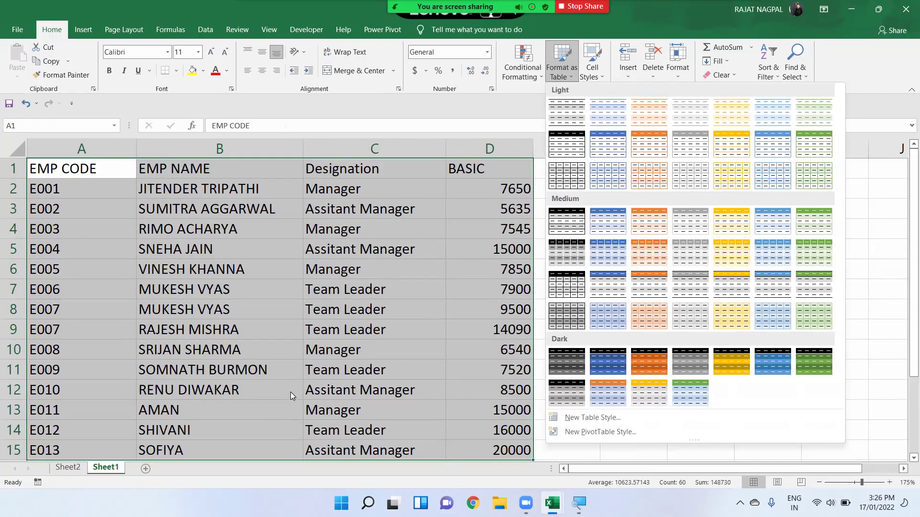
pyautogui.click(452, 209)
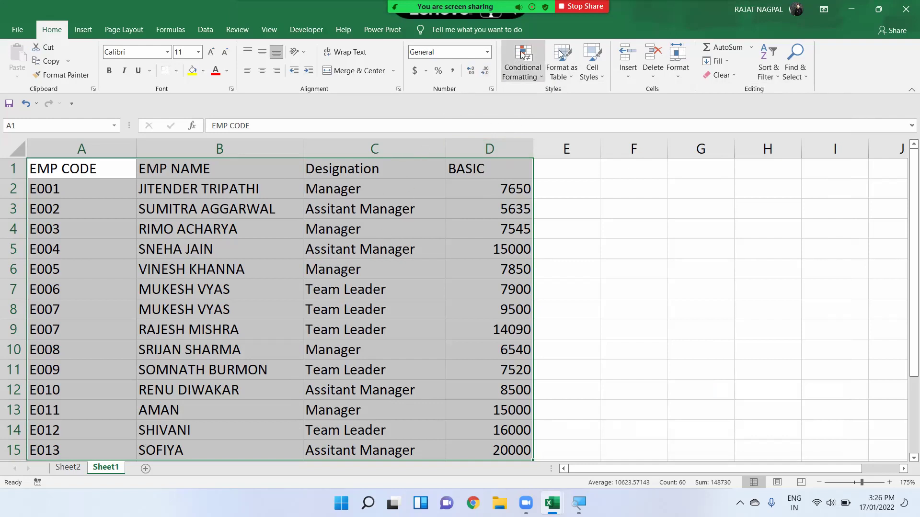
pyautogui.click(570, 67)
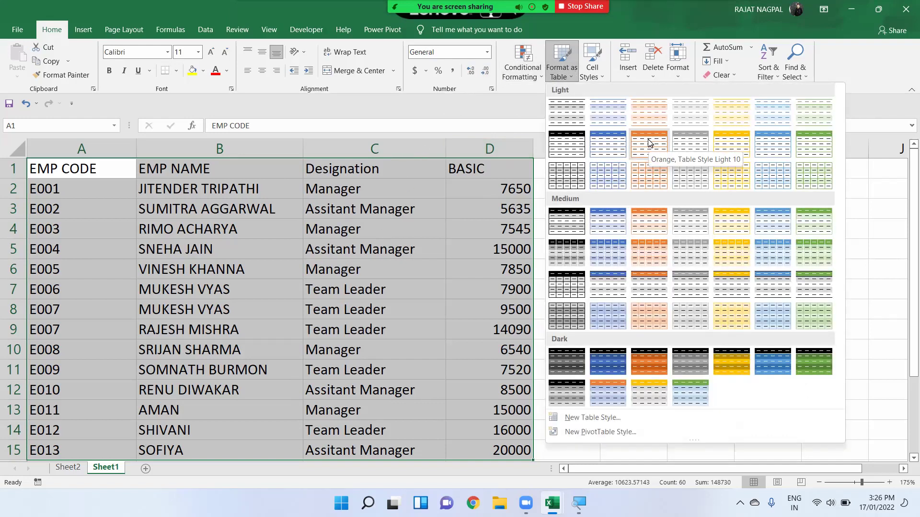
pyautogui.click(275, 292)
pyautogui.scroll(-3, 275, 291)
pyautogui.moveTo(91, 292)
pyautogui.mouseDown()
pyautogui.moveTo(203, 279)
pyautogui.moveTo(485, 286)
pyautogui.mouseUp()
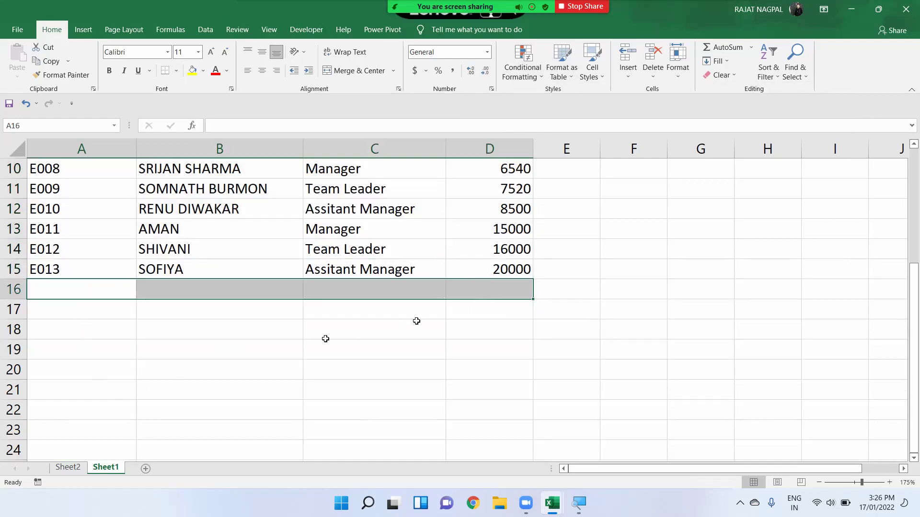
pyautogui.scroll(3, 292, 346)
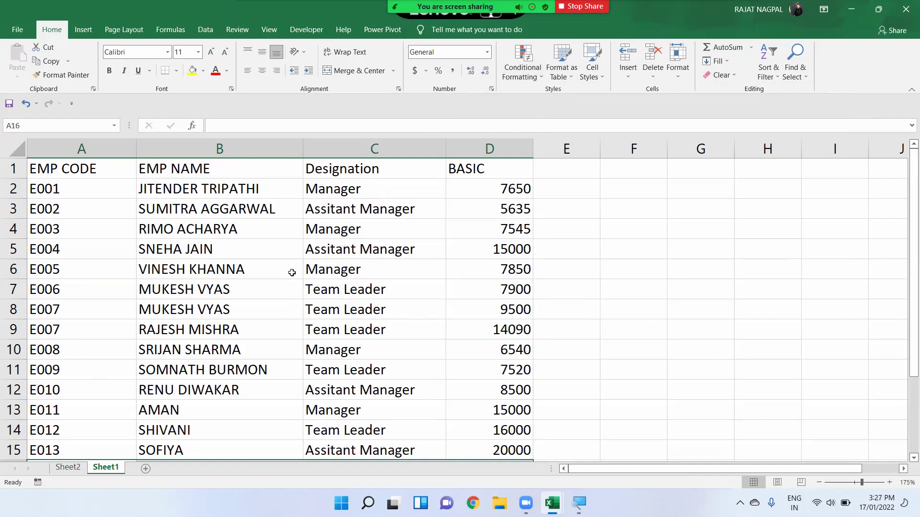
pyautogui.click(263, 276)
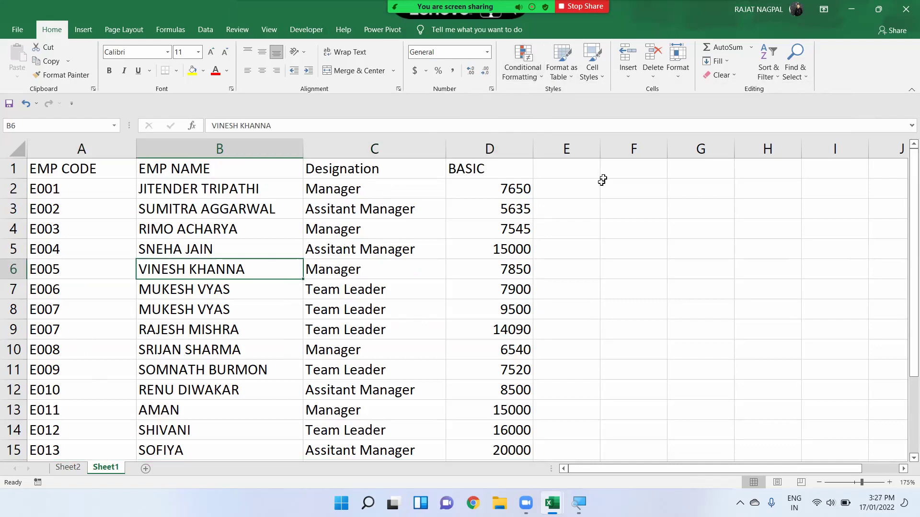
pyautogui.click(568, 82)
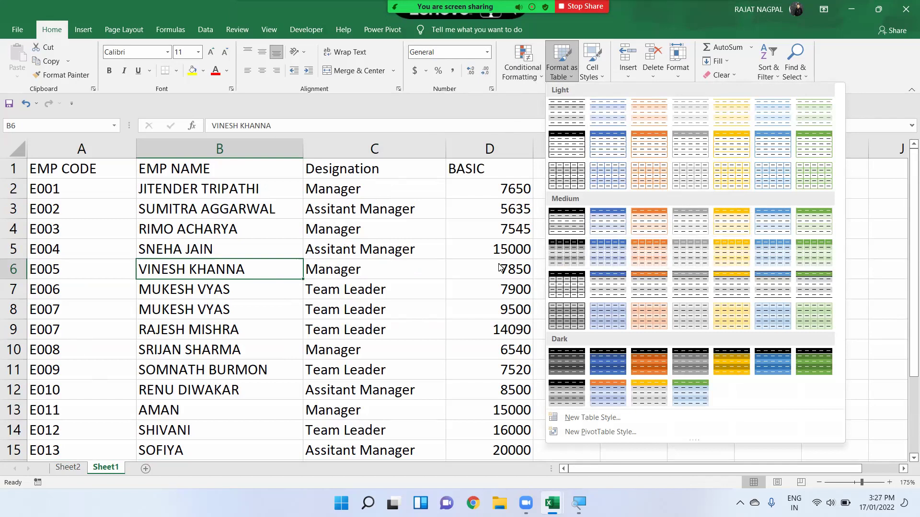
pyautogui.click(375, 241)
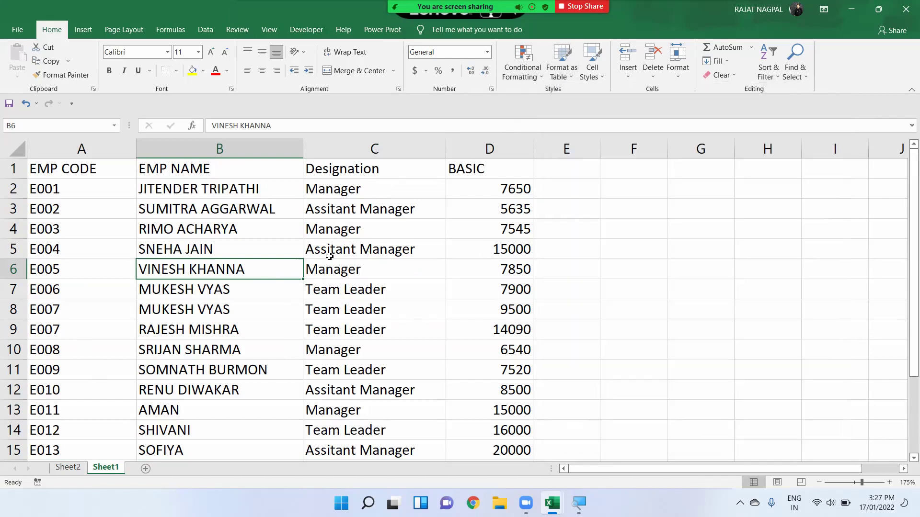
pyautogui.scroll(-2, 316, 285)
pyautogui.moveTo(78, 348)
pyautogui.mouseDown()
pyautogui.moveTo(484, 332)
pyautogui.moveTo(514, 372)
pyautogui.mouseUp()
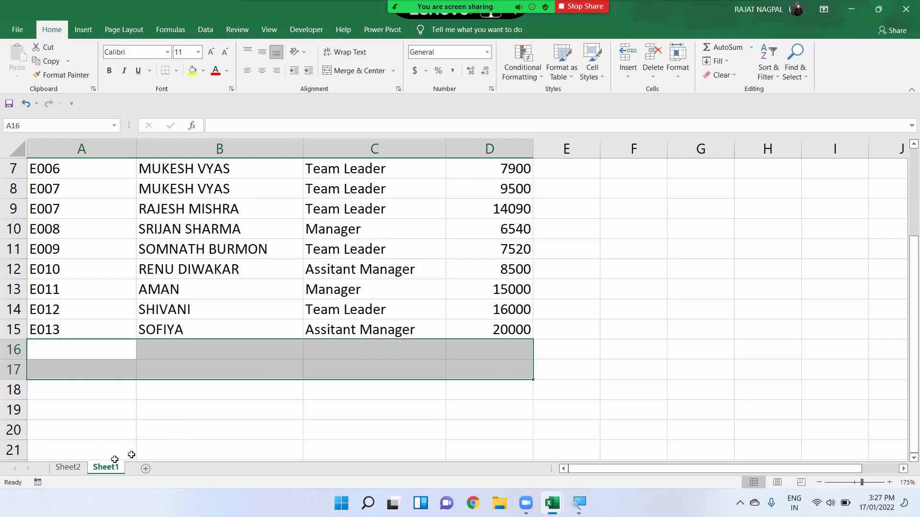
# Delete the PivotTable from Sheet2, leaving that sheet empty.
pyautogui.click(70, 471)
pyautogui.moveTo(266, 176)
pyautogui.mouseDown()
pyautogui.moveTo(262, 287)
pyautogui.moveTo(34, 449)
pyautogui.mouseUp()
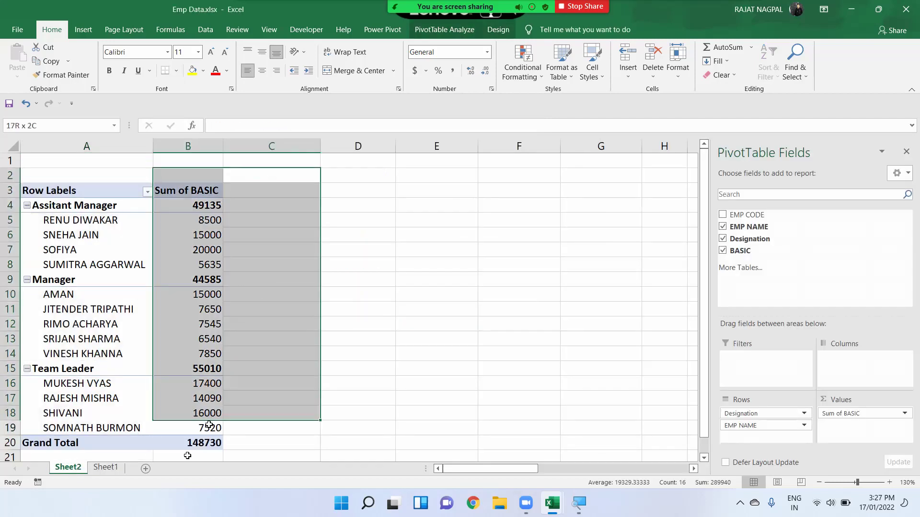
pyautogui.press('Delete')
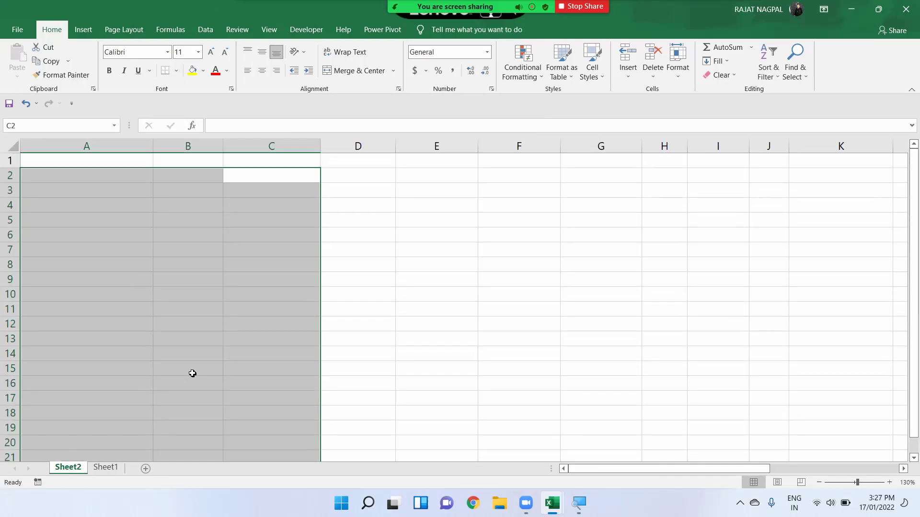
pyautogui.click(169, 220)
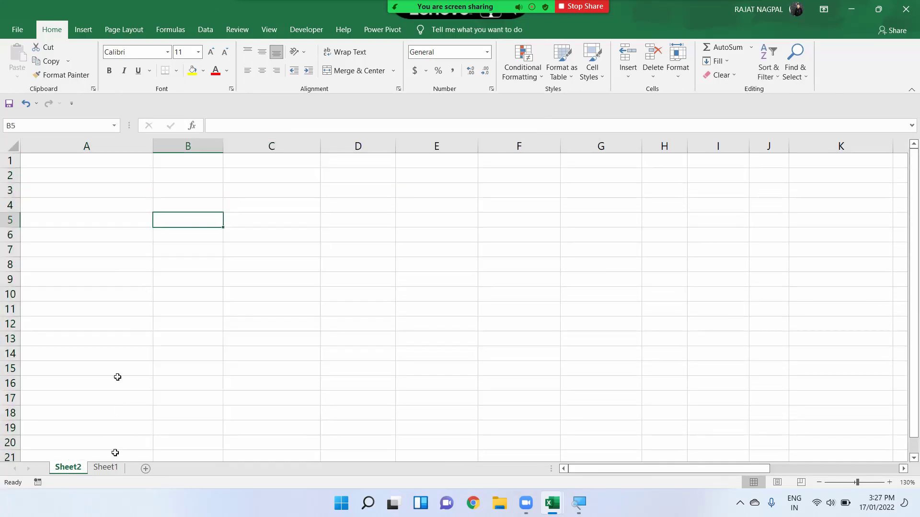
# Return to Sheet1 and select the employee data A1:D15.
pyautogui.click(107, 468)
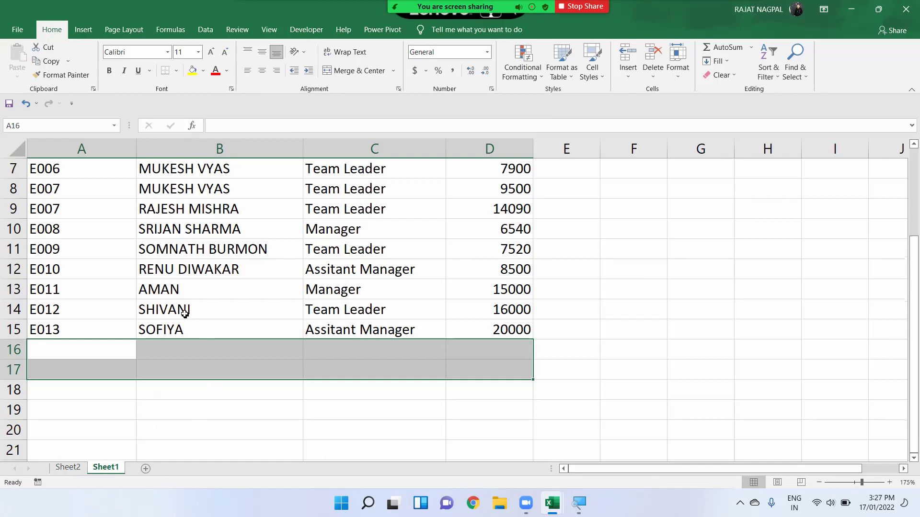
pyautogui.scroll(2, 191, 341)
pyautogui.moveTo(85, 169)
pyautogui.mouseDown()
pyautogui.moveTo(230, 269)
pyautogui.moveTo(491, 392)
pyautogui.mouseUp()
# Turn $A$1:$D$15 into an Excel table with the first row as headers.
pyautogui.scroll(1, 561, 221)
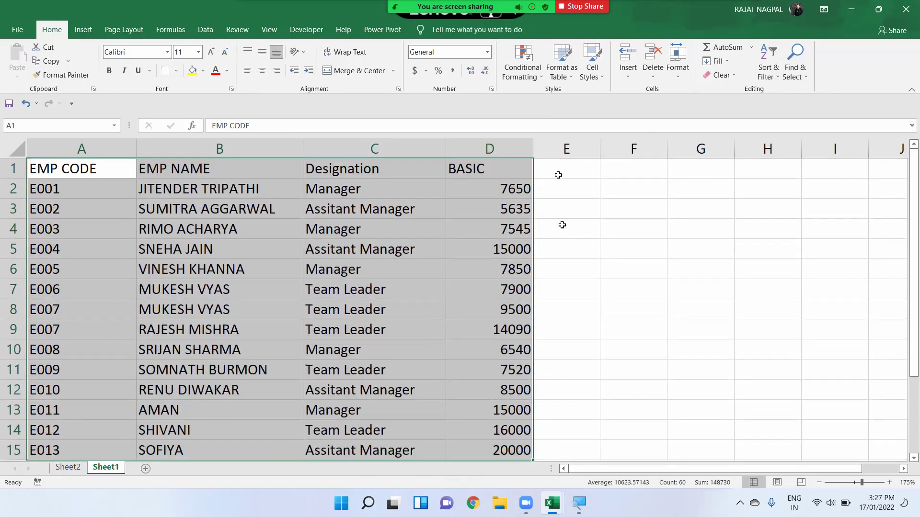
pyautogui.click(561, 64)
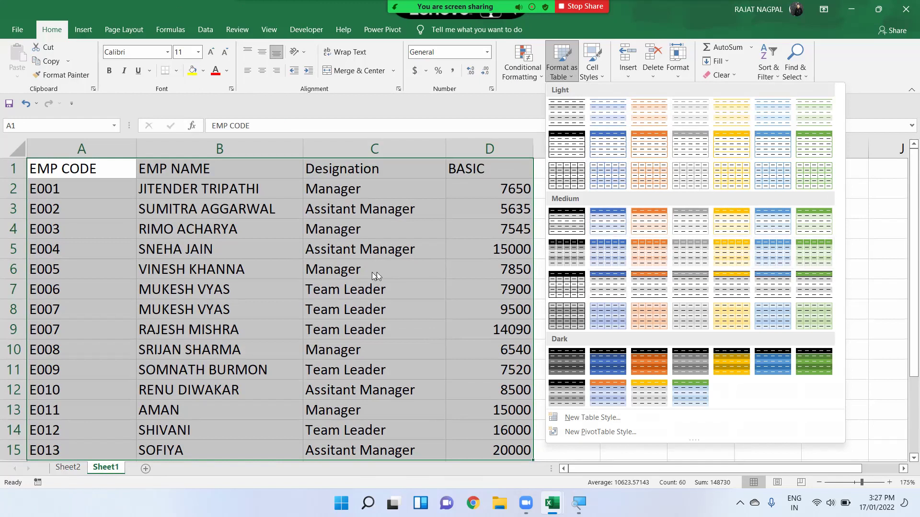
pyautogui.press('Escape')
pyautogui.click(84, 29)
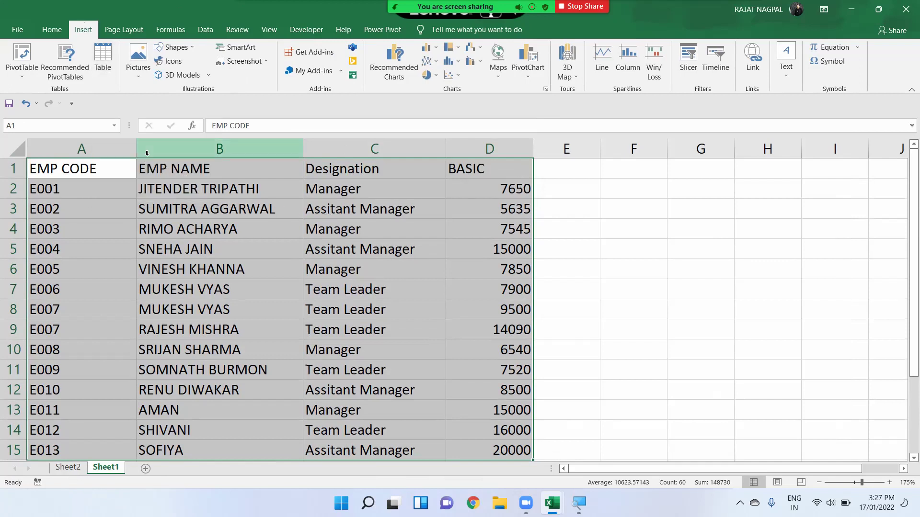
pyautogui.click(99, 55)
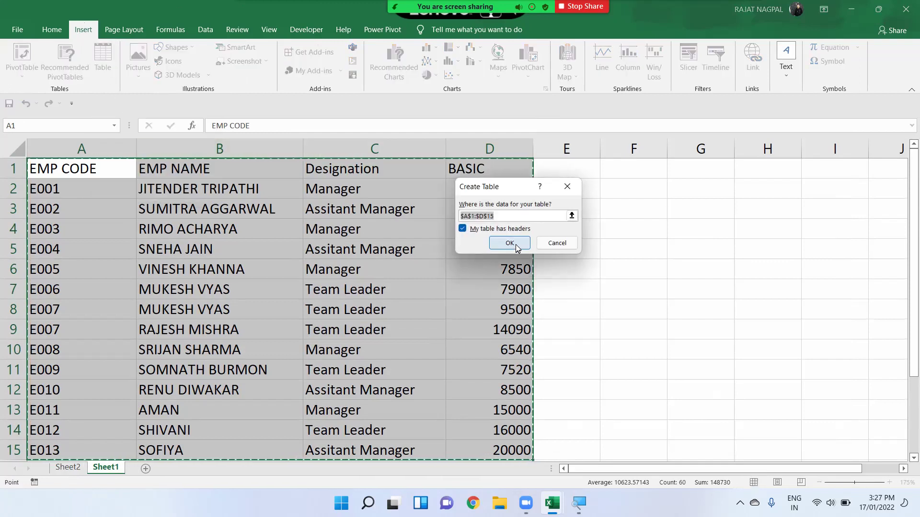
pyautogui.click(513, 247)
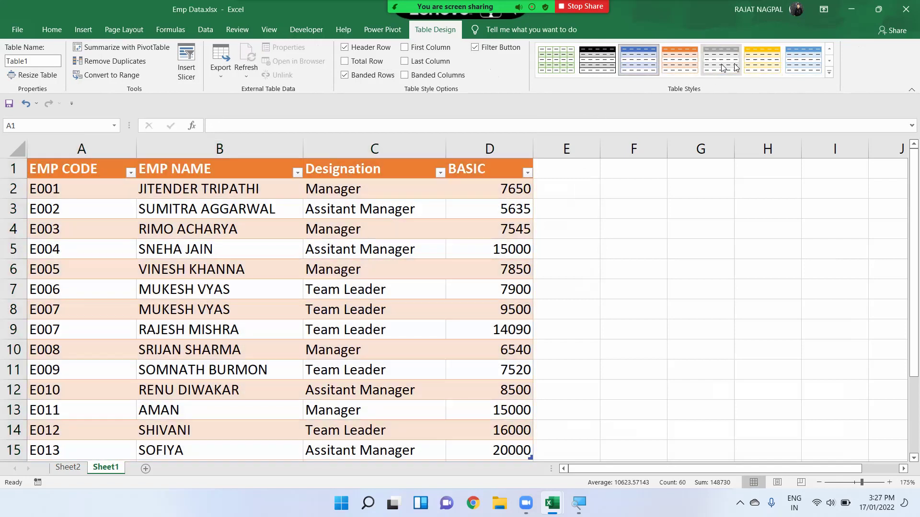
# Apply the yellow table style and reselect the table data from A1.
pyautogui.click(764, 64)
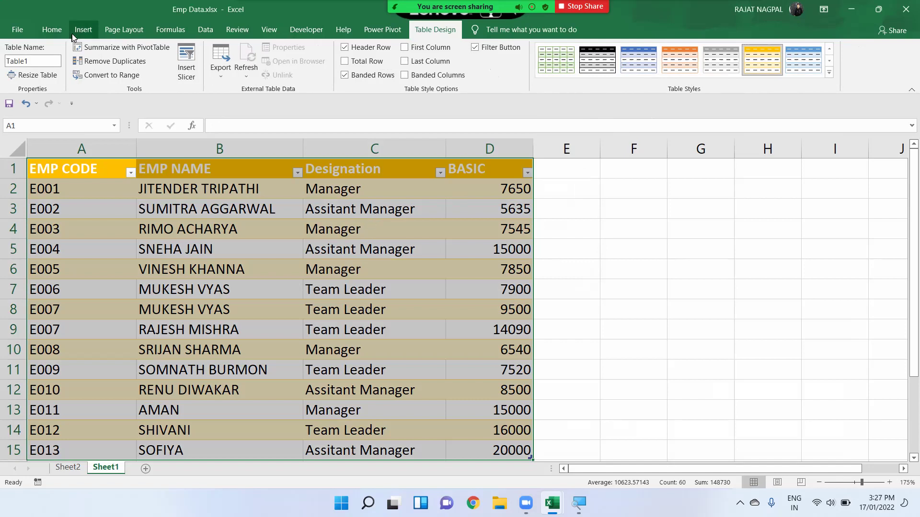
pyautogui.click(83, 29)
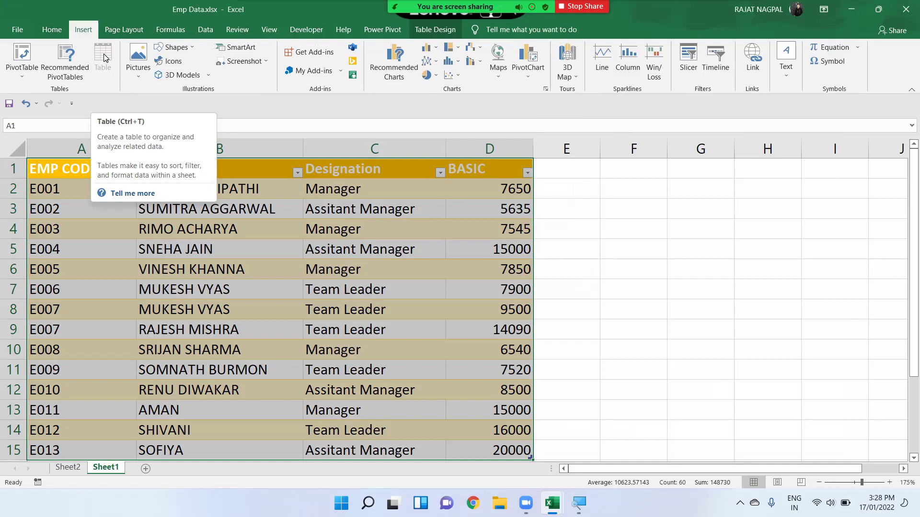
pyautogui.click(313, 254)
pyautogui.scroll(-3, 293, 246)
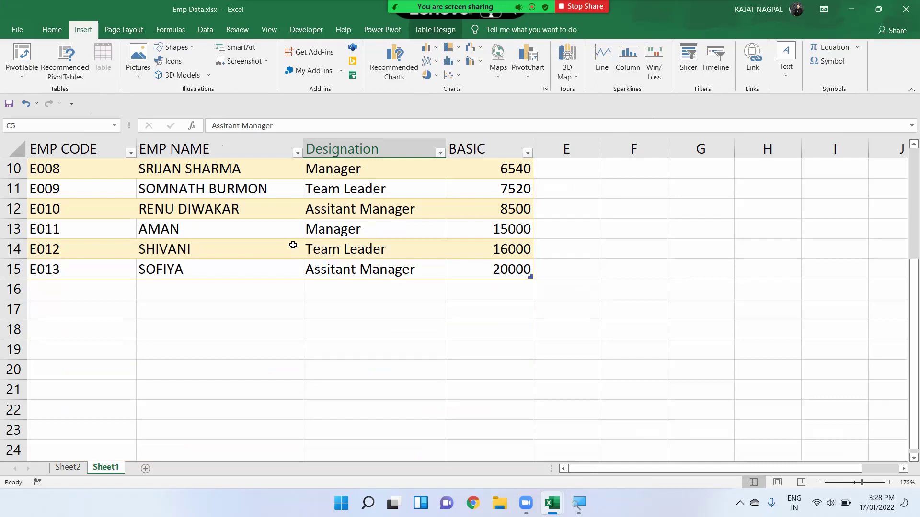
pyautogui.click(103, 289)
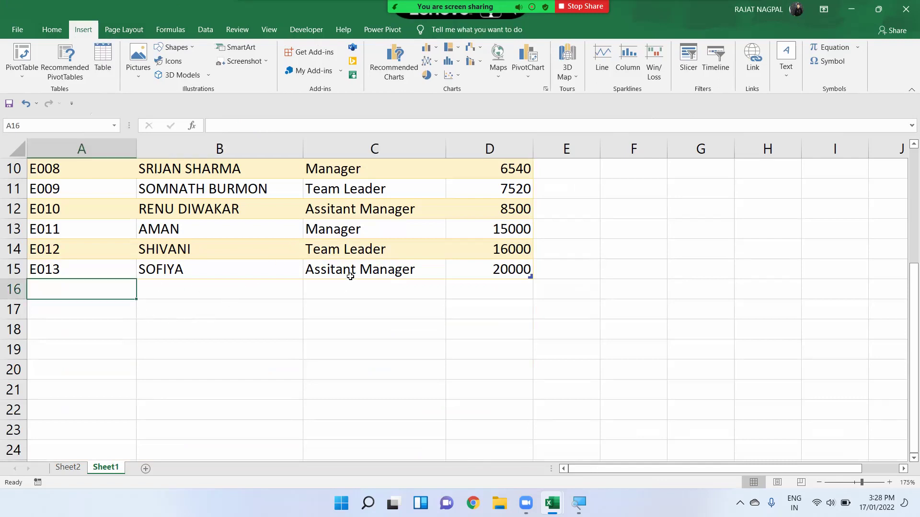
pyautogui.scroll(3, 351, 276)
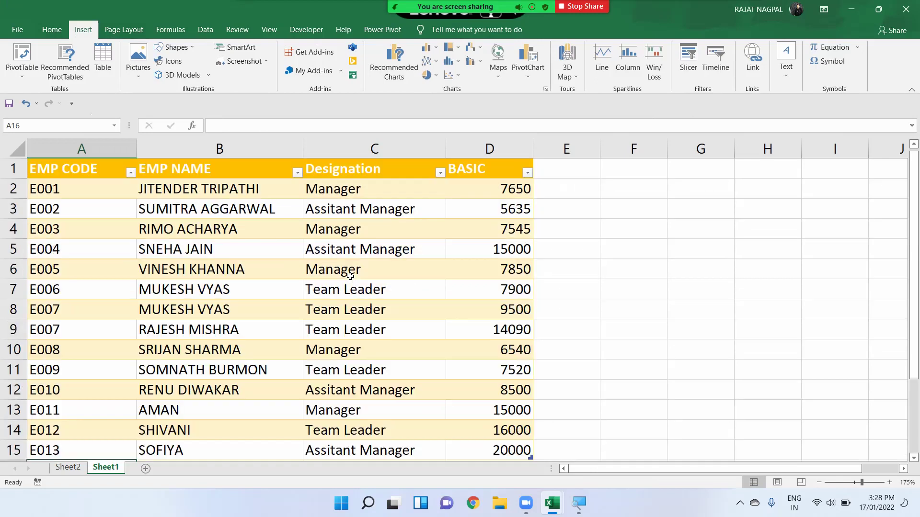
pyautogui.moveTo(51, 177)
pyautogui.mouseDown()
pyautogui.moveTo(500, 378)
pyautogui.moveTo(498, 390)
pyautogui.mouseUp()
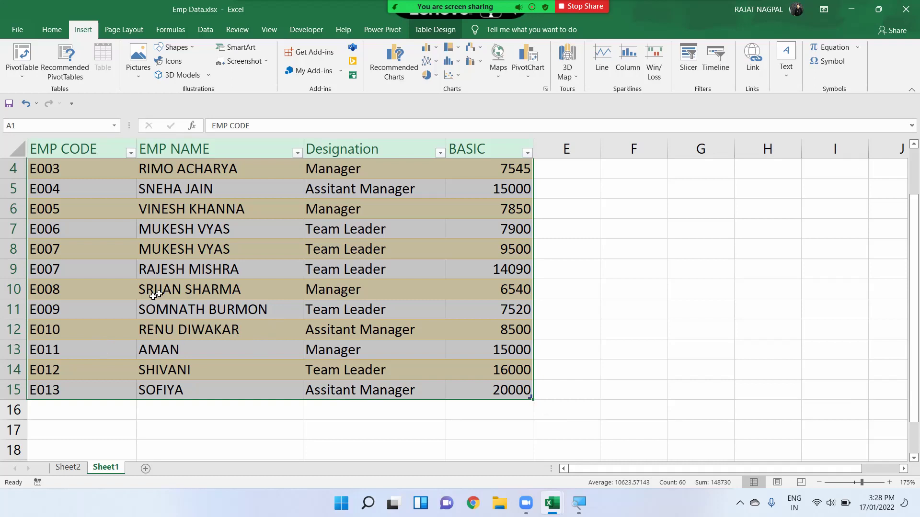
# Create a PivotTable from the table at Sheet2!$A$4 on an existing worksheet.
pyautogui.click(22, 72)
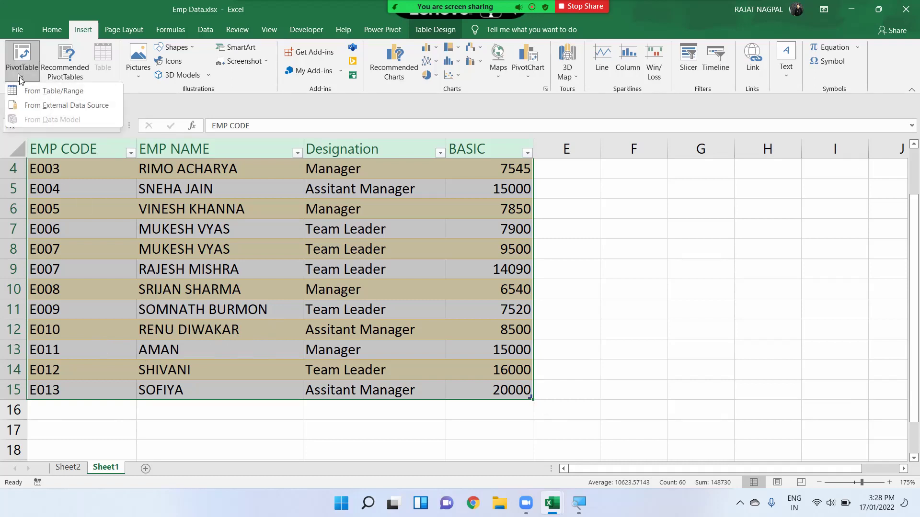
pyautogui.click(52, 91)
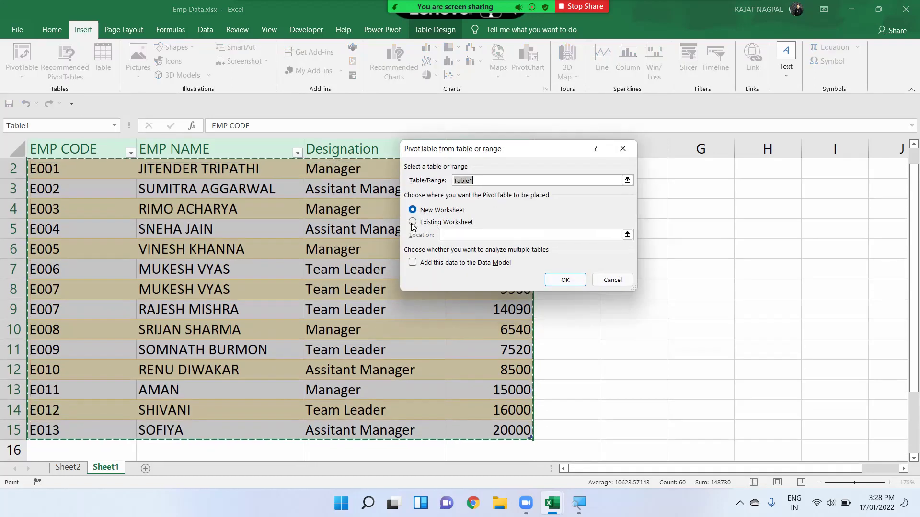
pyautogui.click(430, 223)
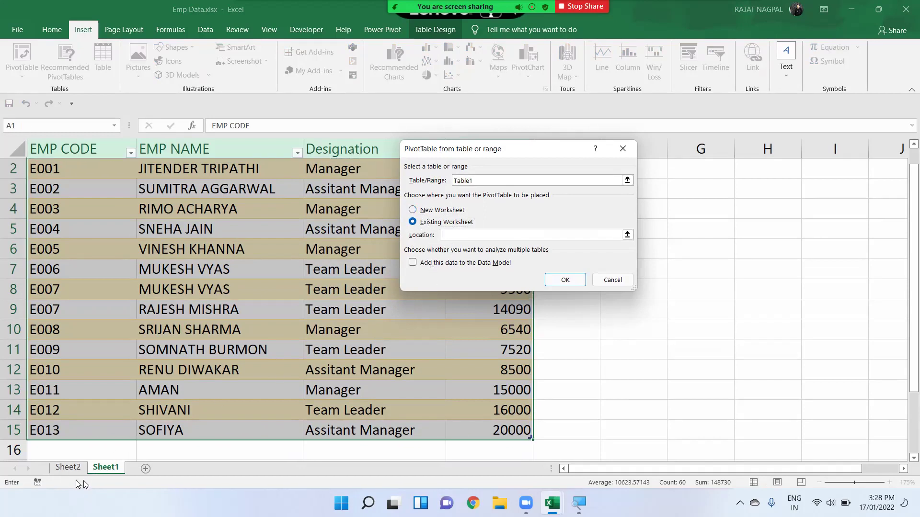
pyautogui.click(459, 235)
pyautogui.click(66, 467)
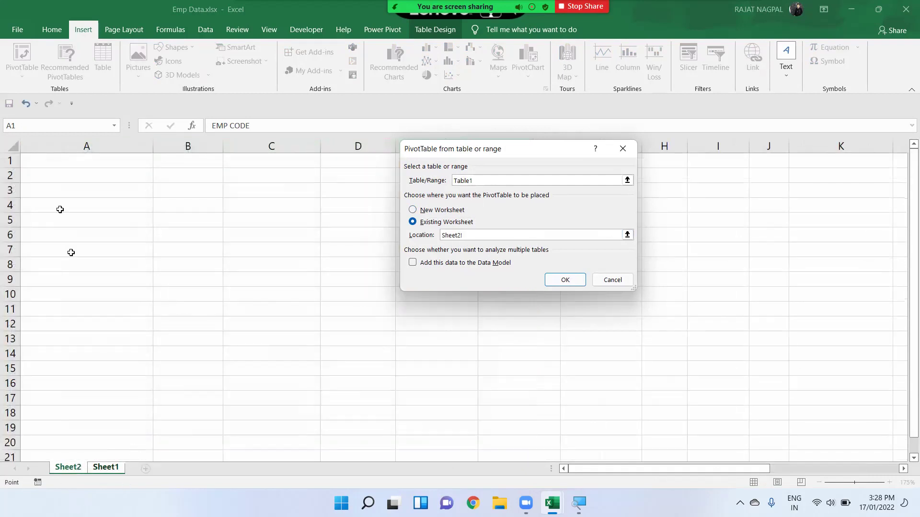
pyautogui.click(75, 204)
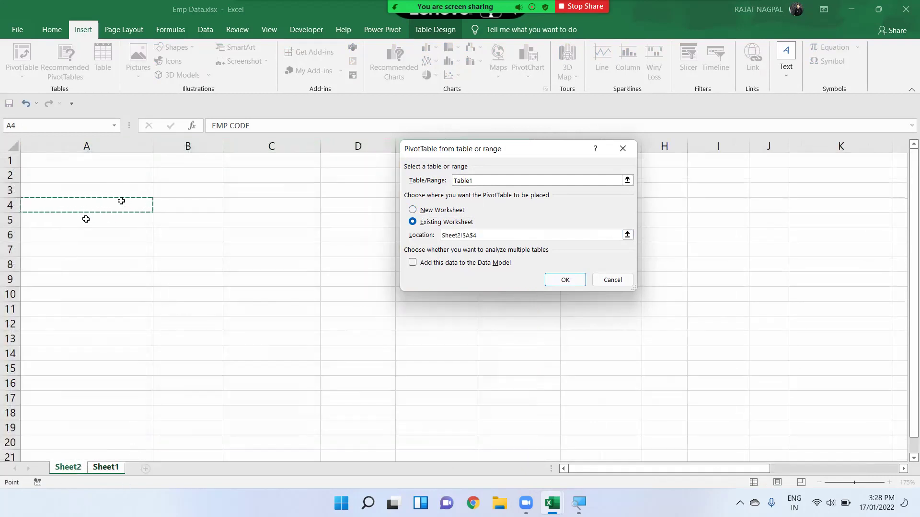
pyautogui.click(554, 282)
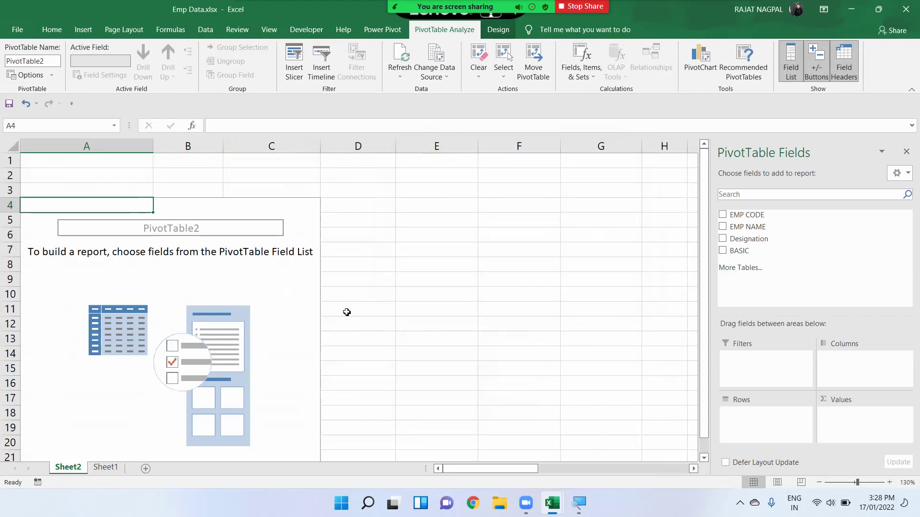
# Add Designation, EMP NAME and BASIC fields to sum BASIC per designation and employee.
pyautogui.click(723, 238)
pyautogui.click(722, 226)
pyautogui.click(722, 251)
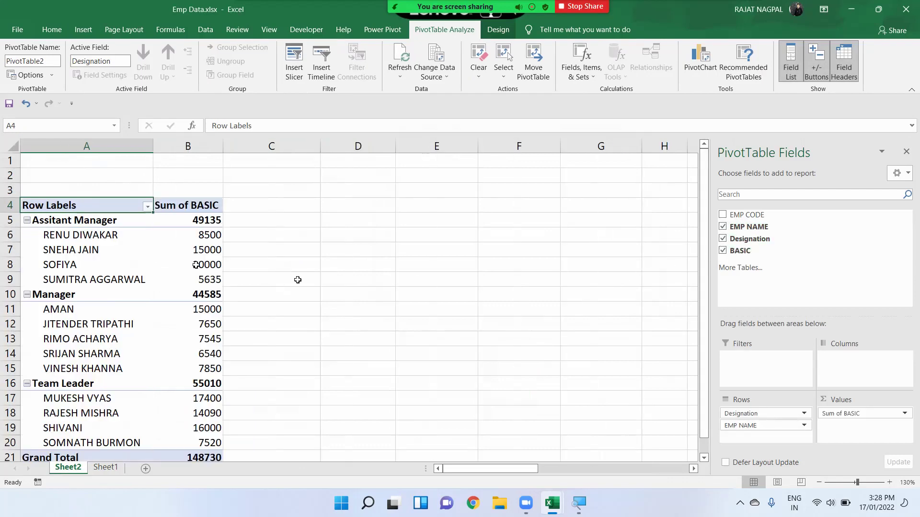
pyautogui.scroll(-1, 117, 378)
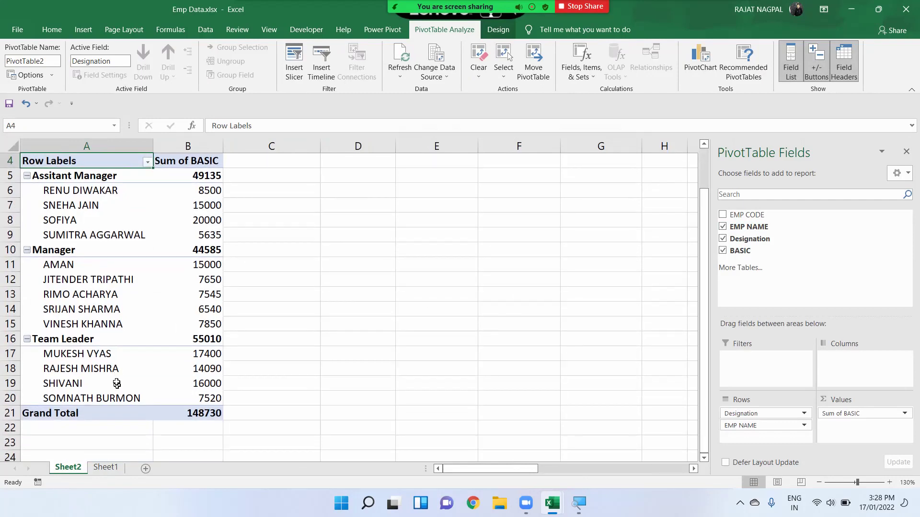
pyautogui.scroll(1, 117, 383)
# Enter code E014 and the new employee's name in row 16, fixing a typo in the name.
pyautogui.click(106, 467)
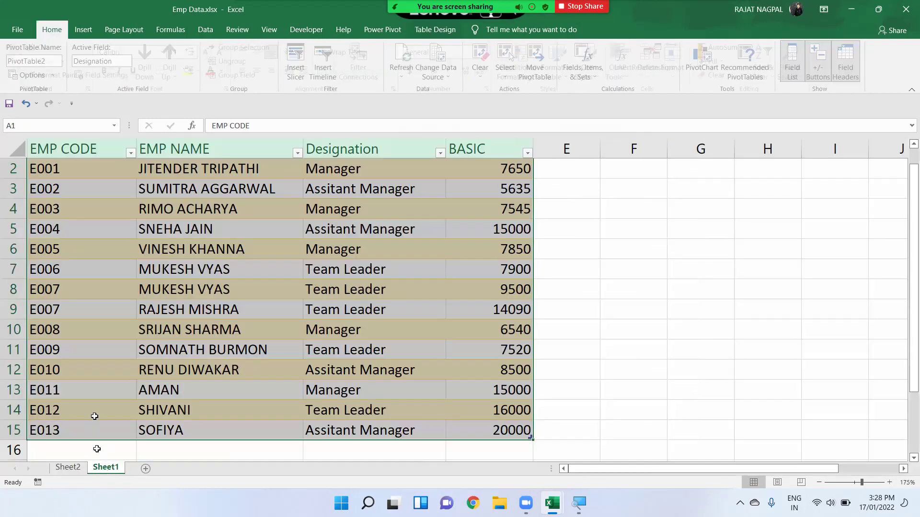
pyautogui.click(83, 453)
pyautogui.scroll(-2, 84, 453)
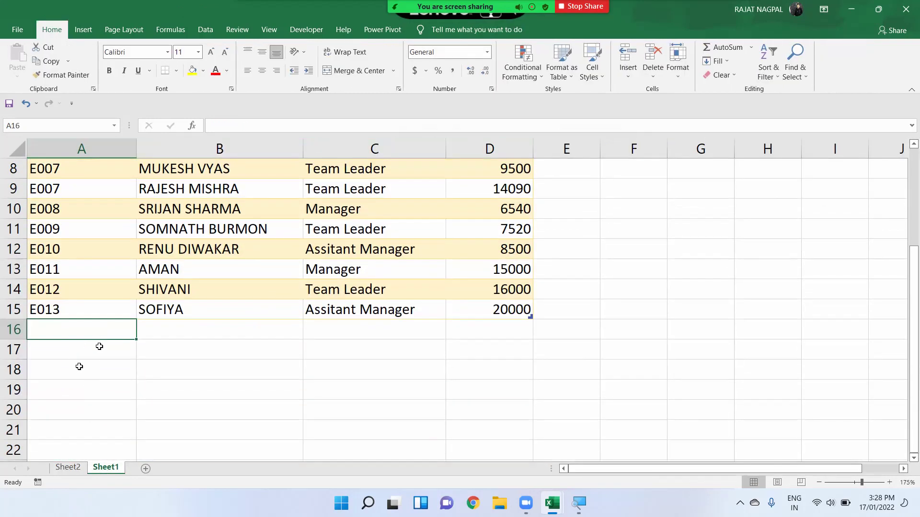
pyautogui.write('E014')
pyautogui.press('Tab')
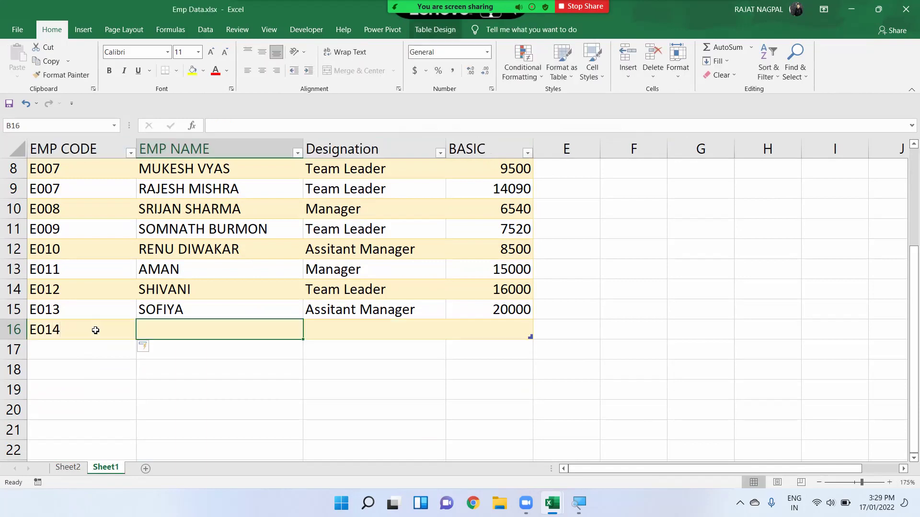
pyautogui.write('RAJT')
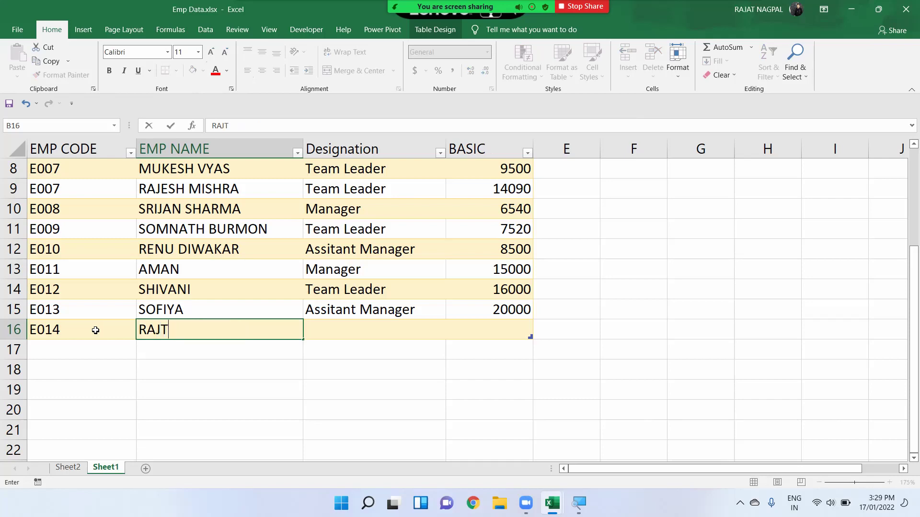
pyautogui.write('A')
pyautogui.press('Tab')
pyautogui.hotkey('shift', 'Tab')
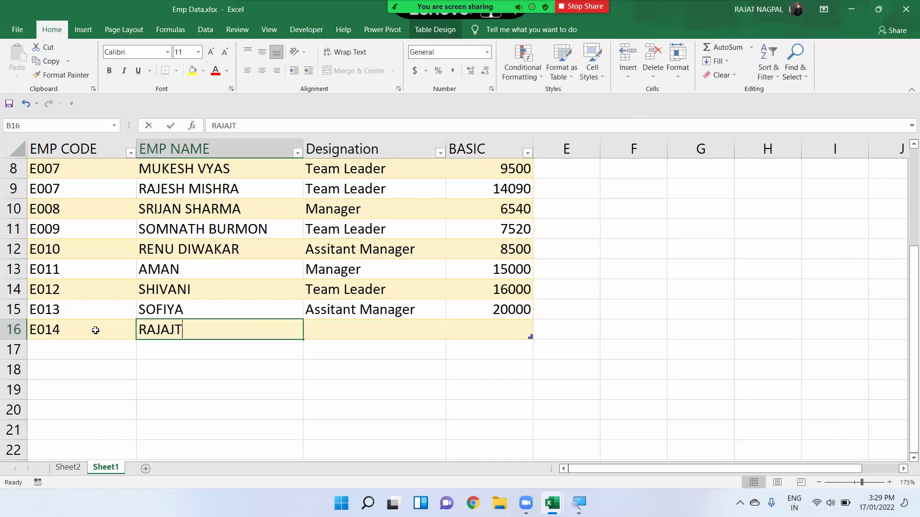
pyautogui.press('F2')
pyautogui.press('BackSpace')
pyautogui.press('BackSpace')
pyautogui.write('T')
pyautogui.press('Tab')
# Fill in Manager as the designation and 24000 as BASIC for E014.
pyautogui.write('MAN')
pyautogui.press('Tab')
pyautogui.write('2400')
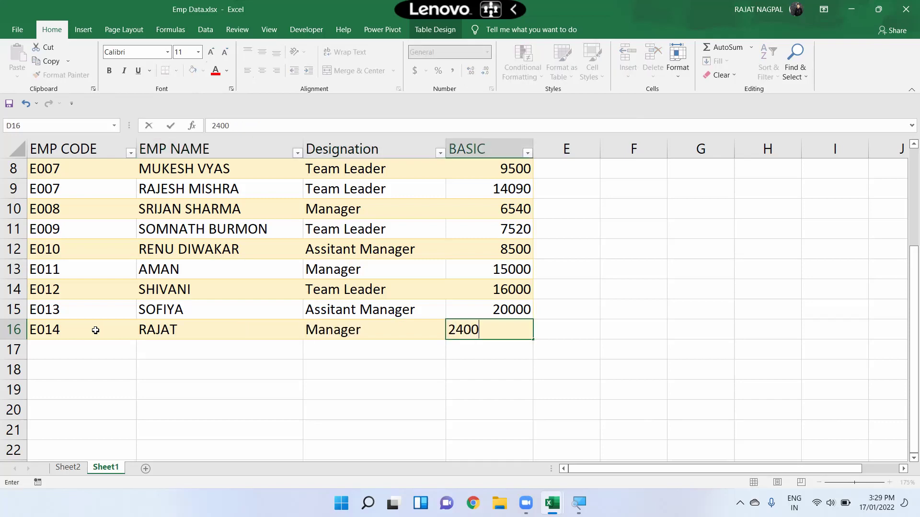
pyautogui.write('0')
pyautogui.press('Return')
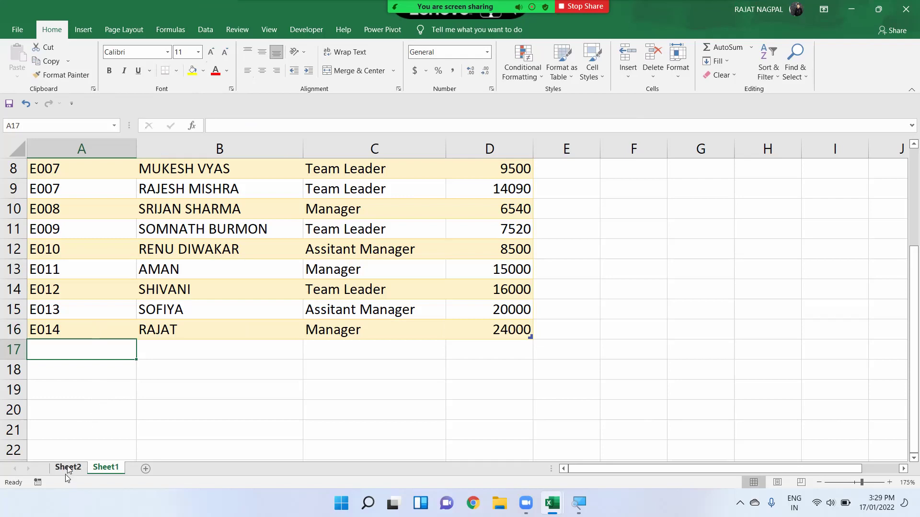
# Refresh All on the Sheet2 PivotTable so Manager includes the new 24000 row, totalling 68585.
pyautogui.click(66, 467)
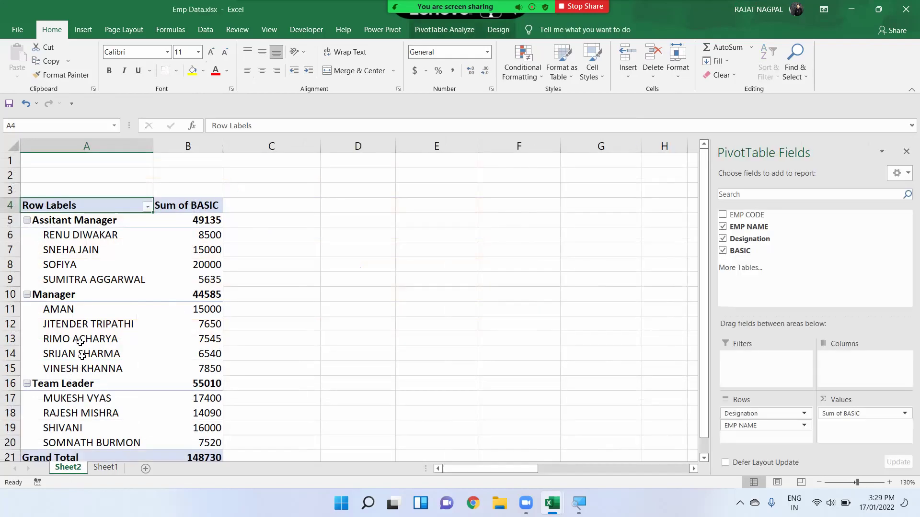
pyautogui.moveTo(69, 310)
pyautogui.mouseDown()
pyautogui.moveTo(71, 375)
pyautogui.moveTo(160, 369)
pyautogui.mouseUp()
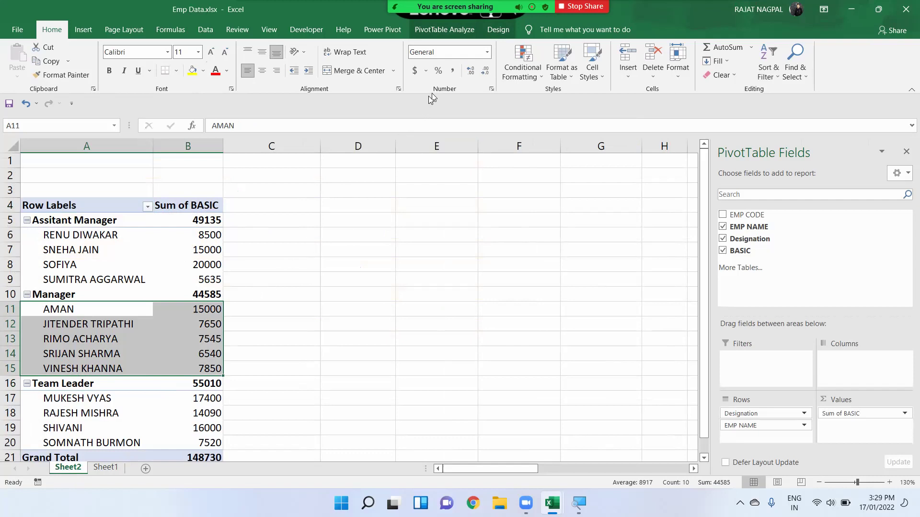
pyautogui.click(114, 352)
pyautogui.click(176, 239)
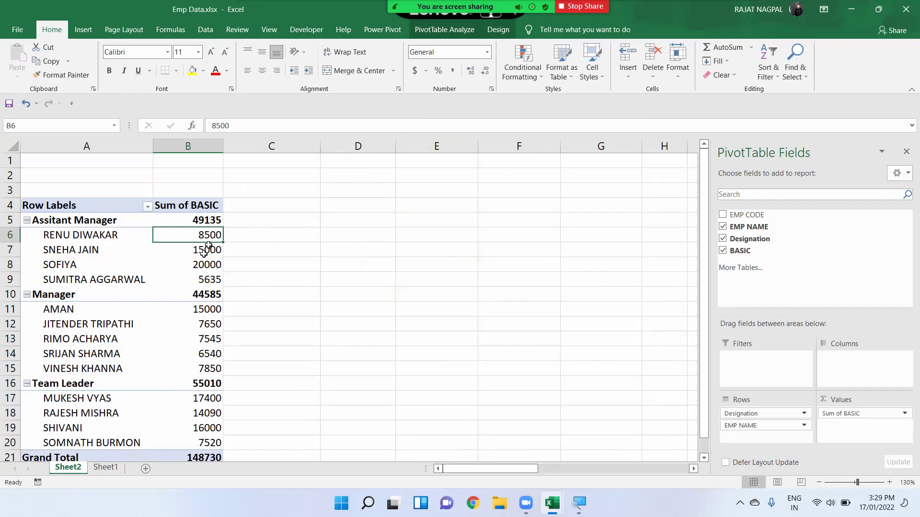
pyautogui.click(444, 30)
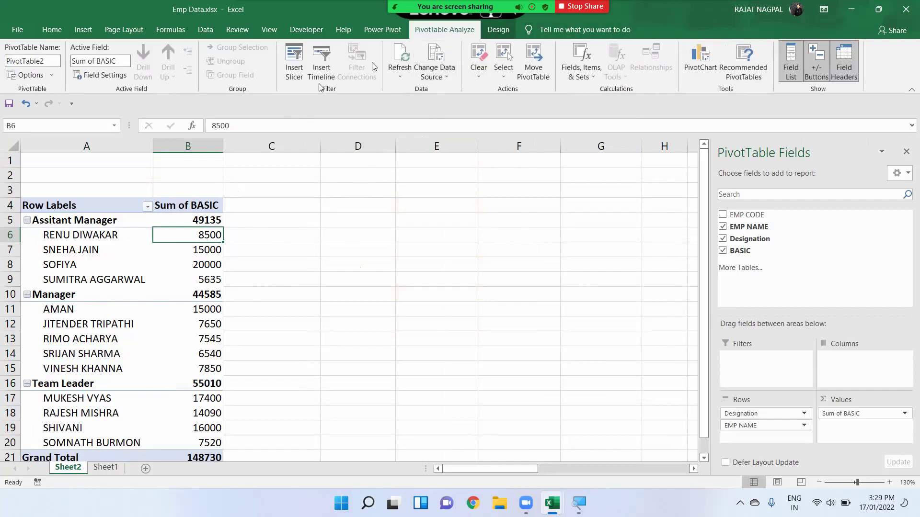
pyautogui.click(399, 75)
pyautogui.click(429, 105)
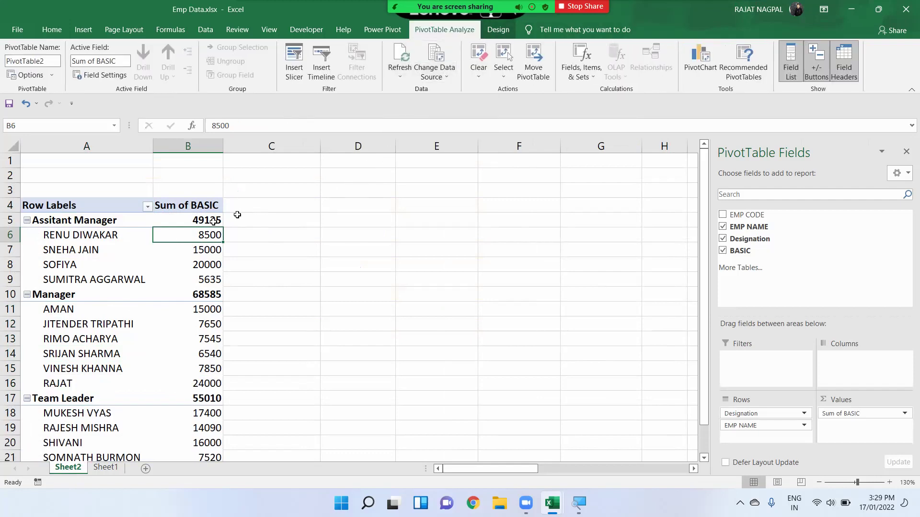
pyautogui.moveTo(67, 385)
pyautogui.mouseDown()
pyautogui.moveTo(191, 394)
pyautogui.moveTo(236, 386)
pyautogui.moveTo(211, 383)
pyautogui.mouseUp()
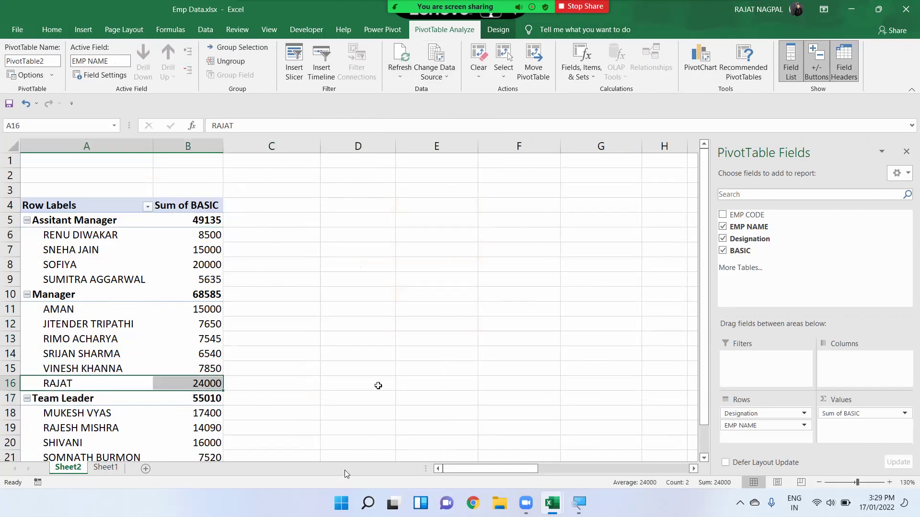
pyautogui.moveTo(425, 7)
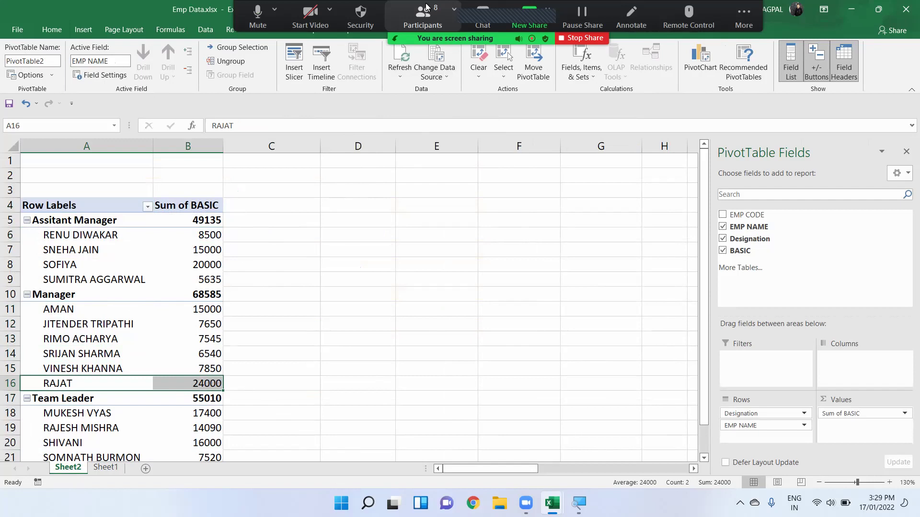
# Reselect Sheet1's employee table, now with the new Manager row, and display Table Design.
pyautogui.click(97, 472)
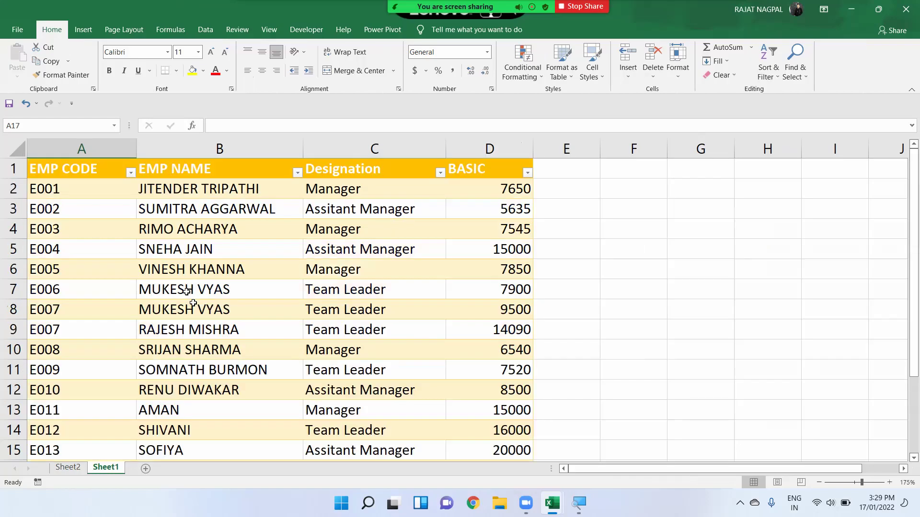
pyautogui.moveTo(98, 161)
pyautogui.mouseDown()
pyautogui.moveTo(450, 379)
pyautogui.moveTo(457, 332)
pyautogui.mouseUp()
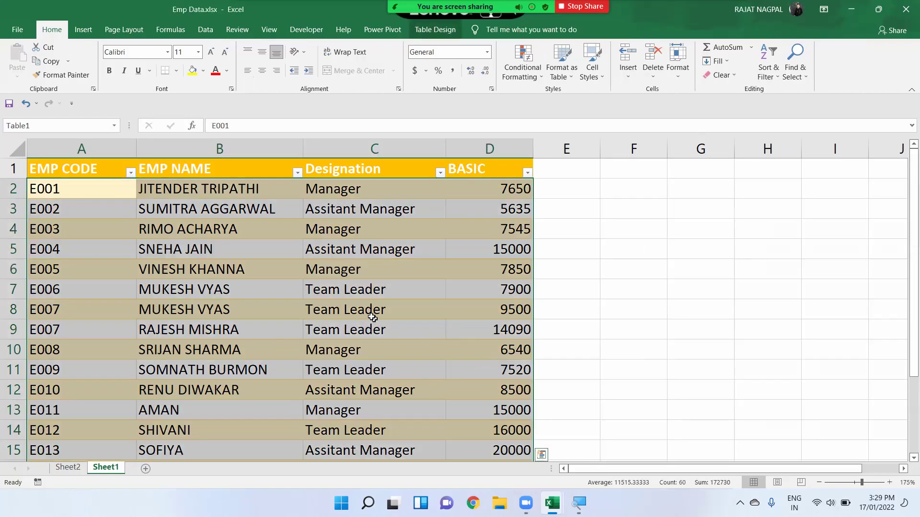
pyautogui.scroll(-1, 369, 324)
pyautogui.scroll(-2, 360, 335)
pyautogui.scroll(3, 350, 347)
pyautogui.click(131, 223)
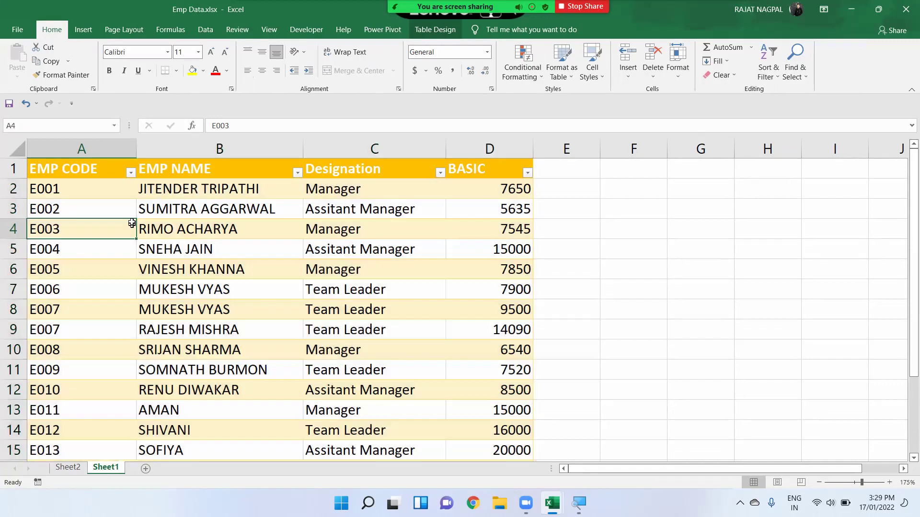
pyautogui.moveTo(101, 165); pyautogui.dragTo(309, 314)
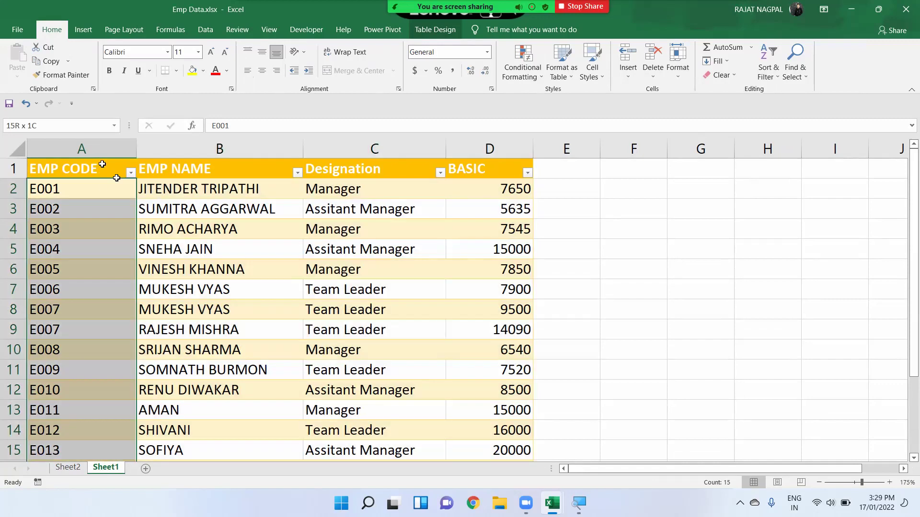
pyautogui.moveTo(113, 170); pyautogui.dragTo(479, 494)
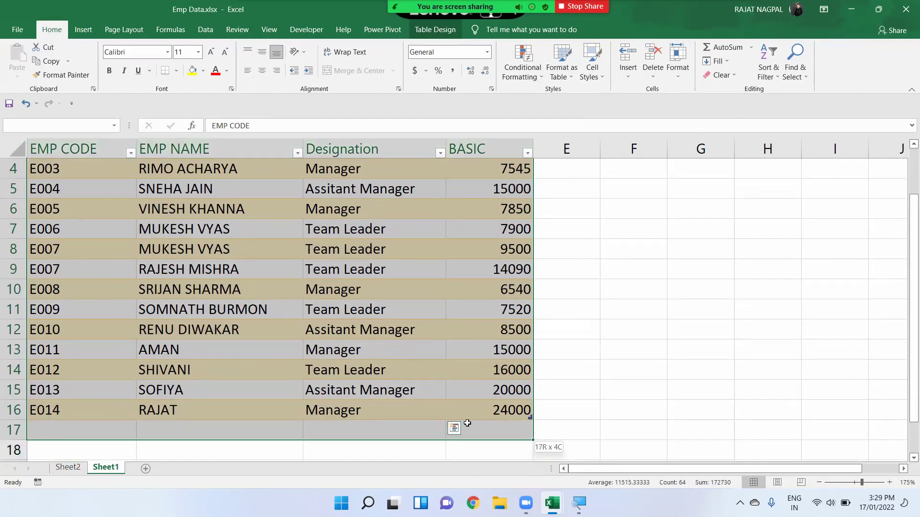
pyautogui.moveTo(478, 494); pyautogui.dragTo(470, 405)
pyautogui.scroll(1, 470, 404)
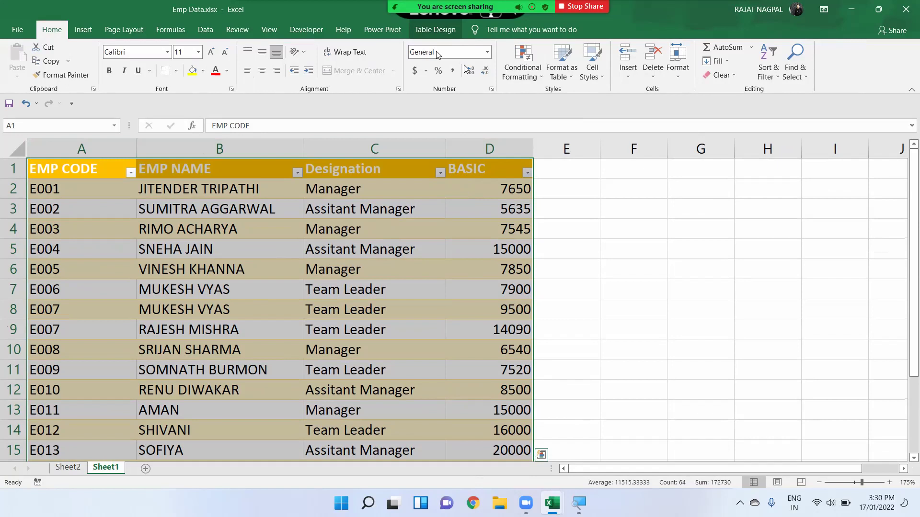
pyautogui.click(434, 30)
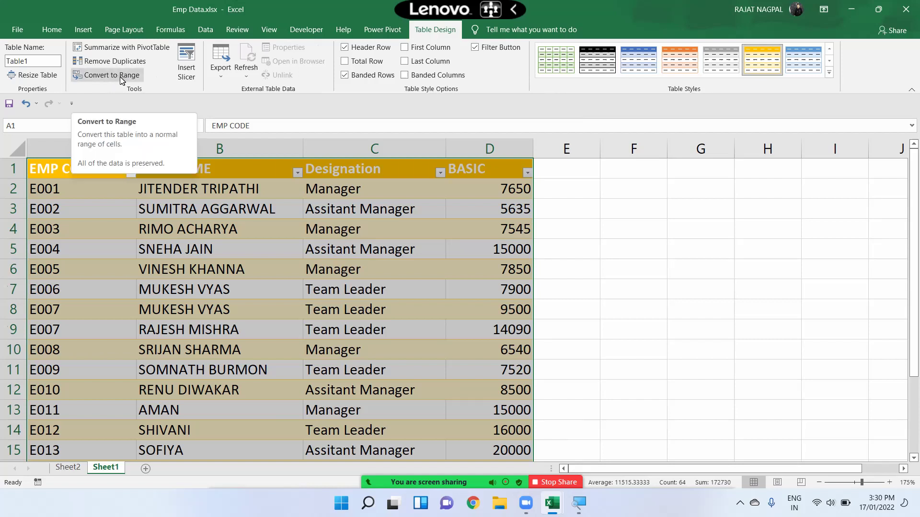
# Convert the employee table to a normal range and clear its table formatting.
pyautogui.click(122, 80)
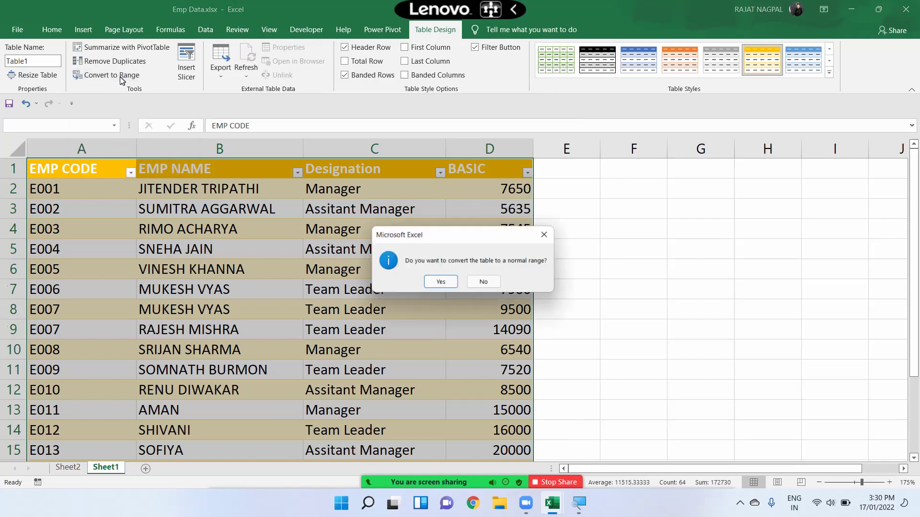
pyautogui.click(448, 281)
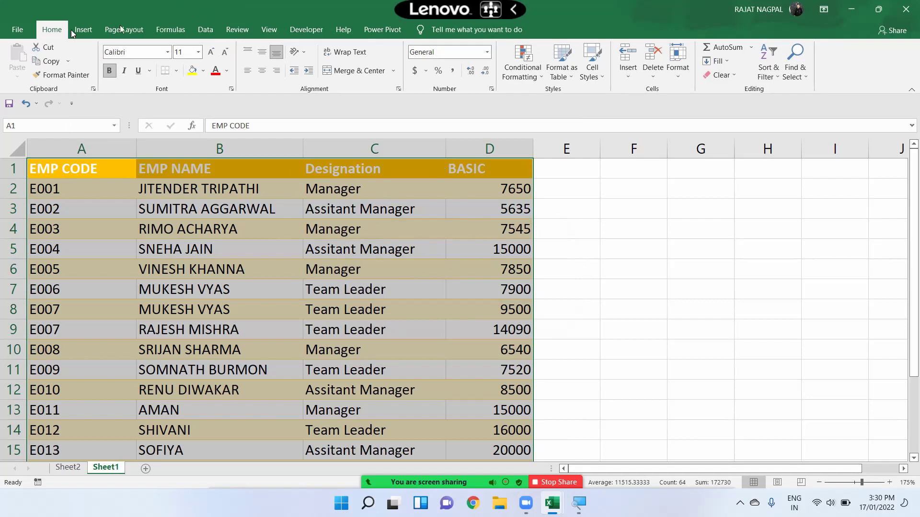
pyautogui.click(721, 75)
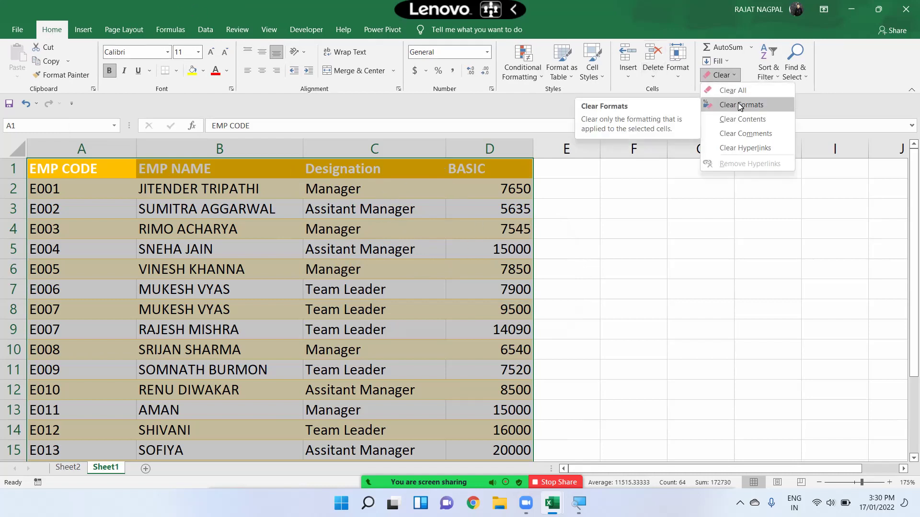
pyautogui.click(741, 106)
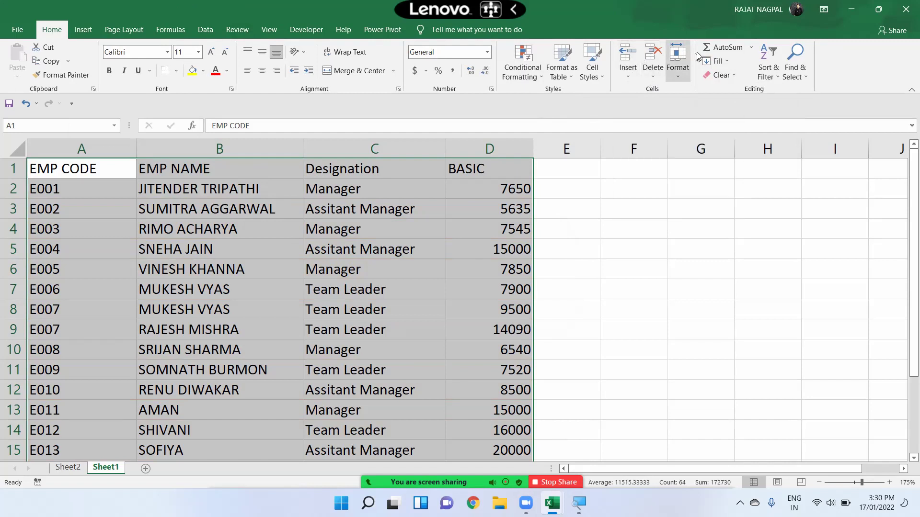
pyautogui.click(677, 72)
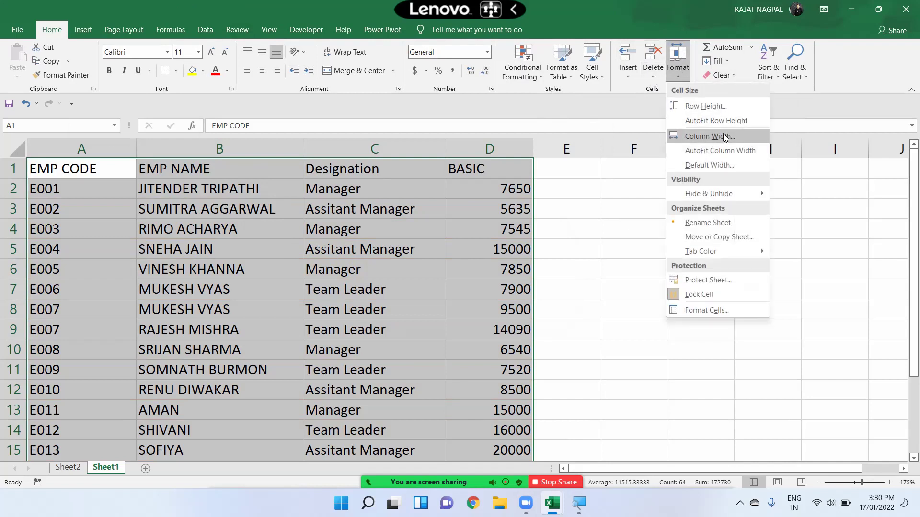
pyautogui.click(559, 73)
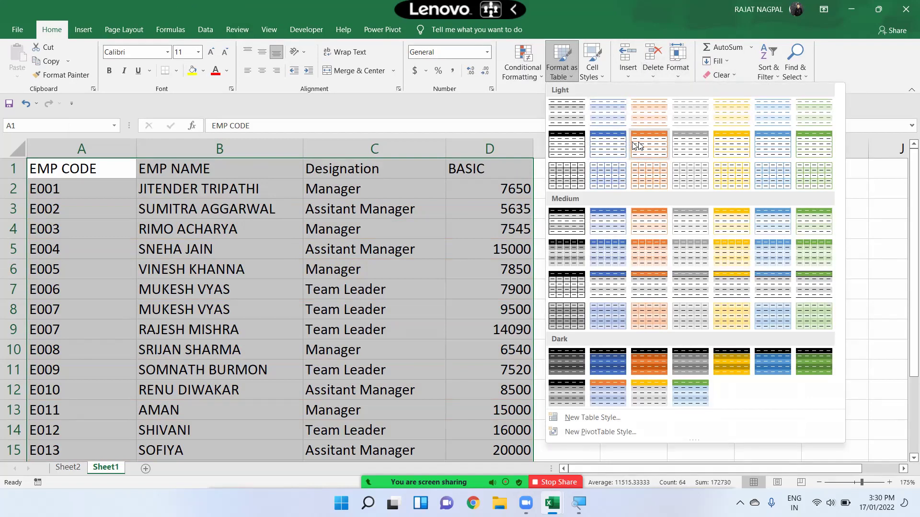
pyautogui.click(652, 232)
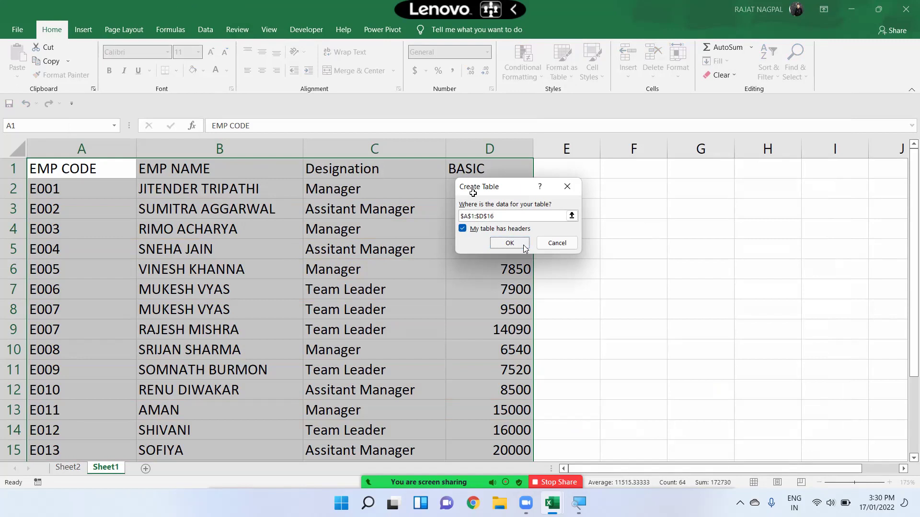
pyautogui.click(521, 242)
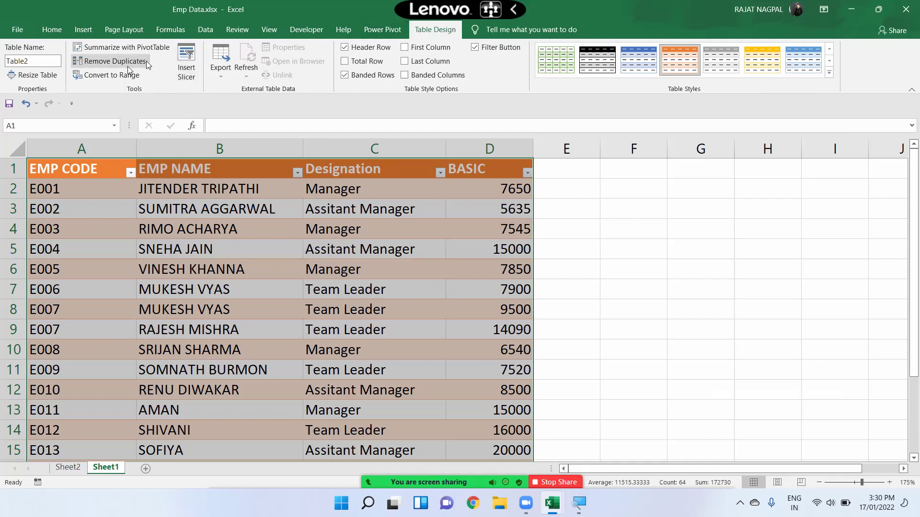
pyautogui.click(112, 75)
pyautogui.click(442, 283)
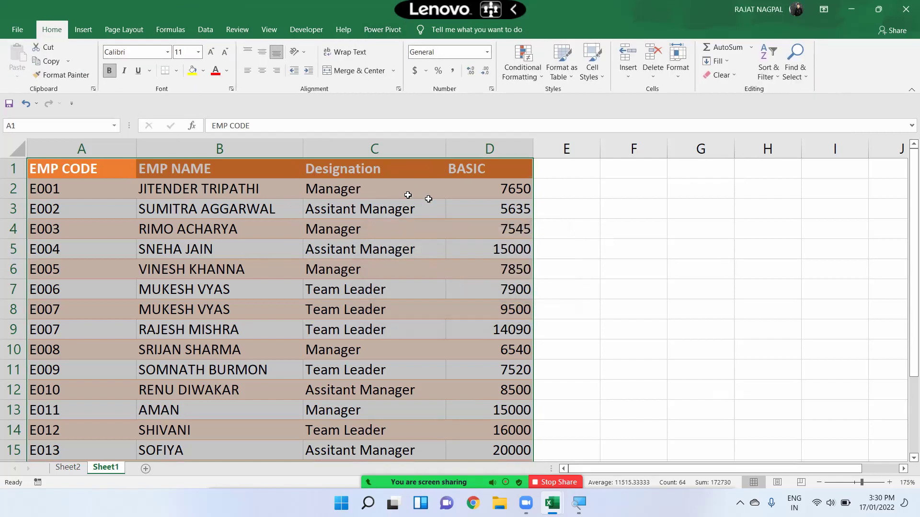
pyautogui.click(721, 74)
pyautogui.click(731, 108)
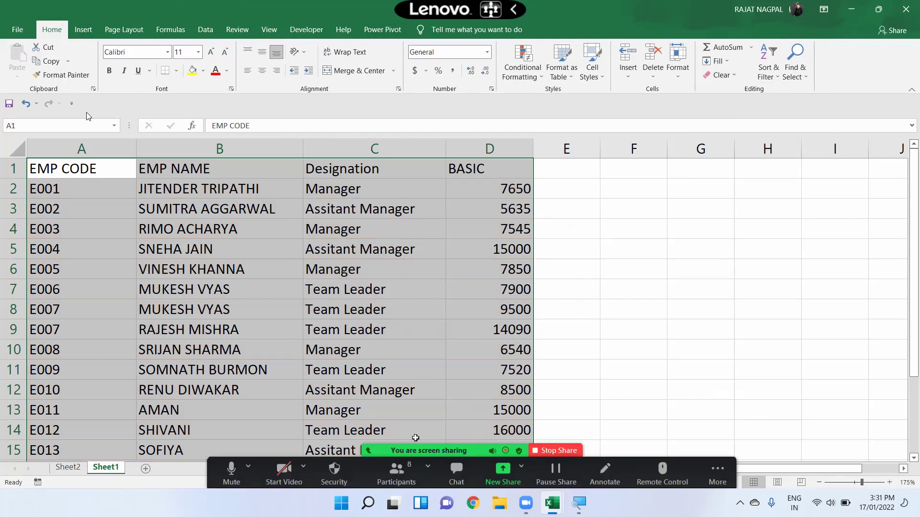
pyautogui.click(219, 309)
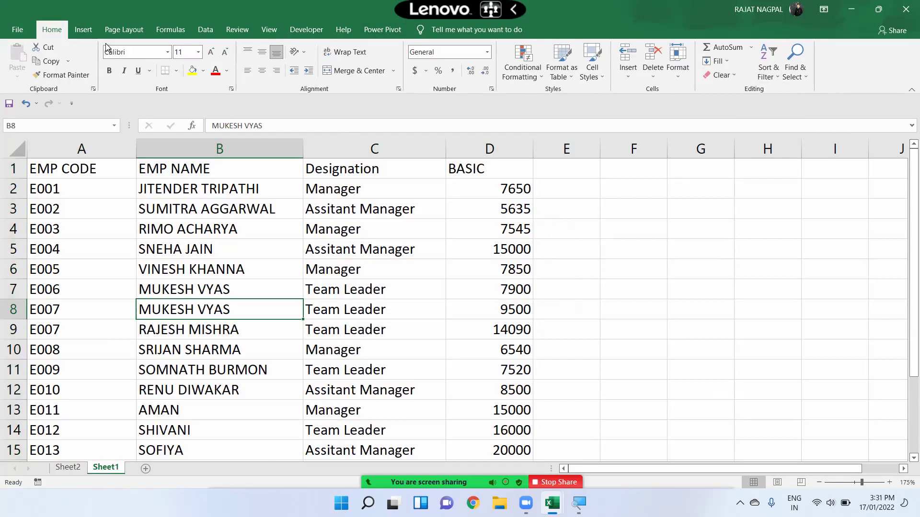
pyautogui.click(219, 149)
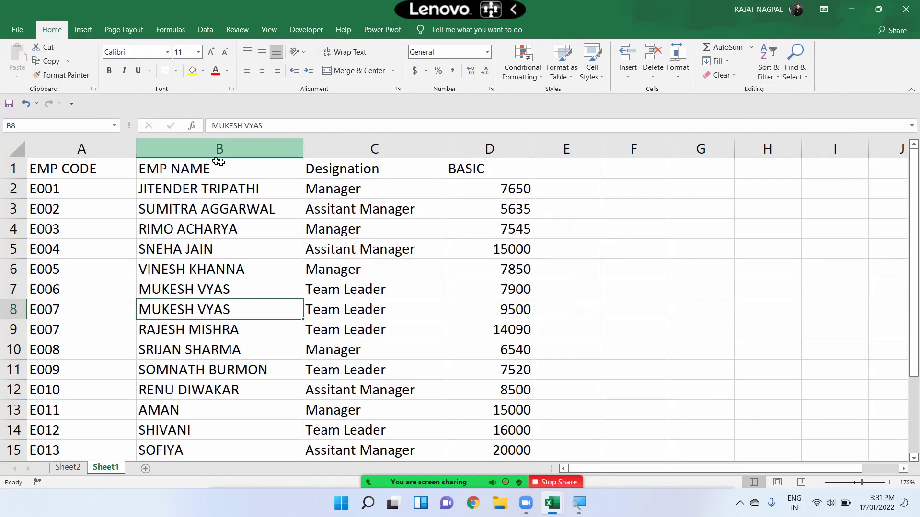
# Dismiss the meeting overlay and inspect the Sheet2 pivot's row labels and Manager subtotal 68585.
pyautogui.click(606, 167)
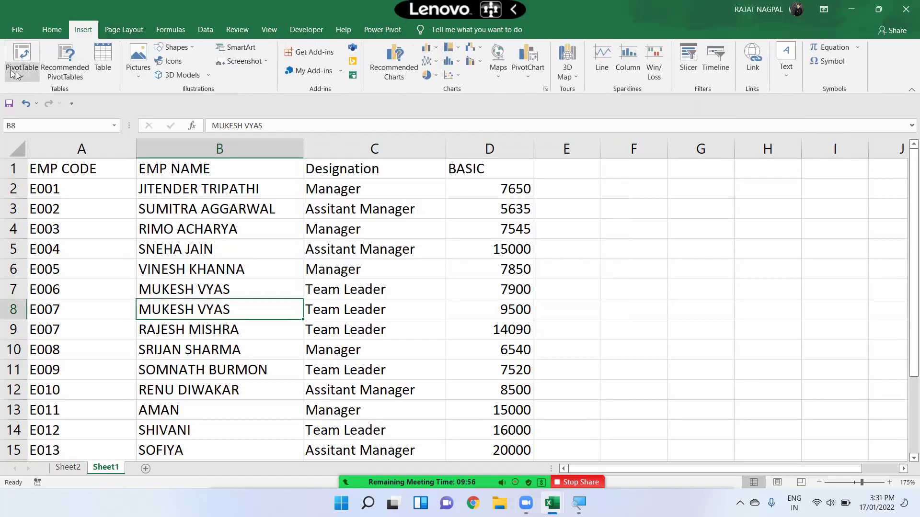
pyautogui.click(68, 468)
pyautogui.click(110, 240)
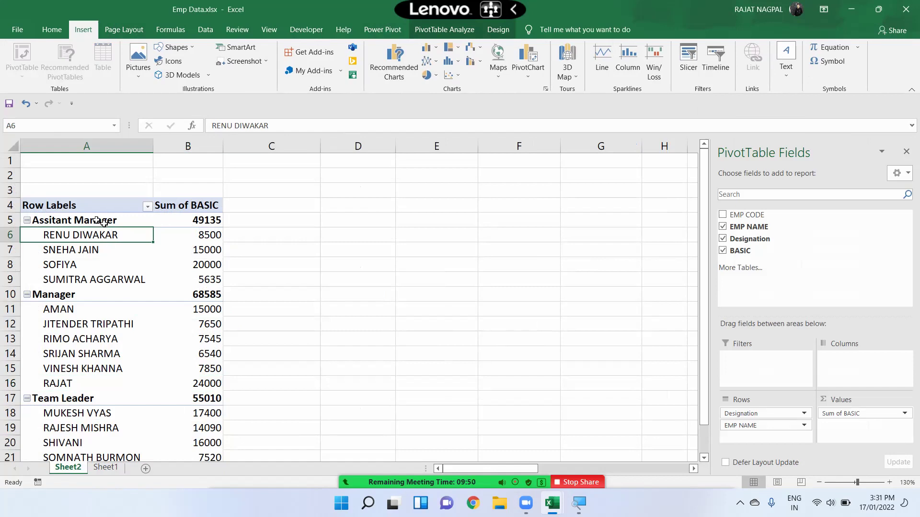
pyautogui.moveTo(103, 222); pyautogui.dragTo(103, 369)
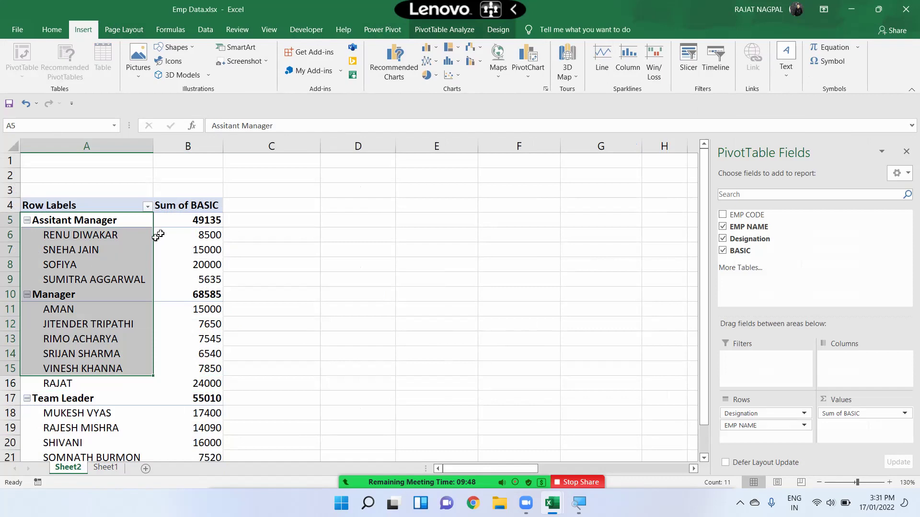
pyautogui.click(199, 220)
pyautogui.click(207, 291)
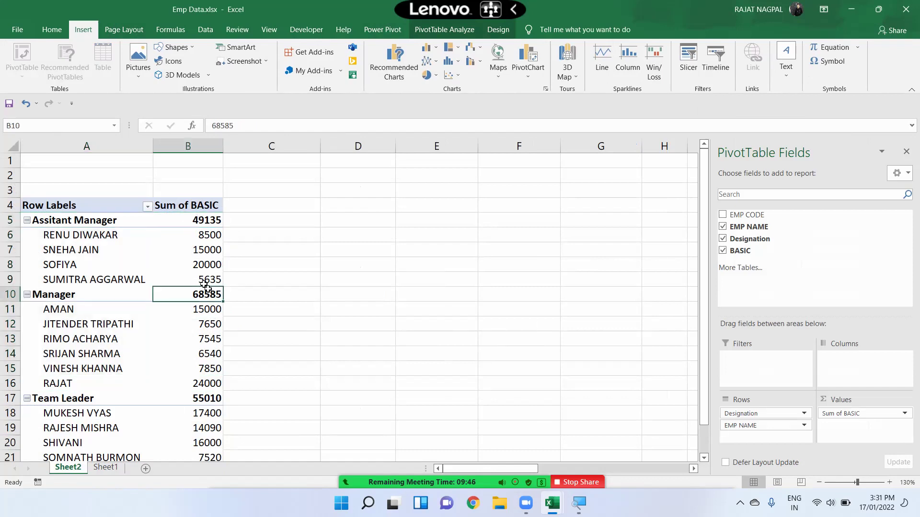
pyautogui.click(100, 268)
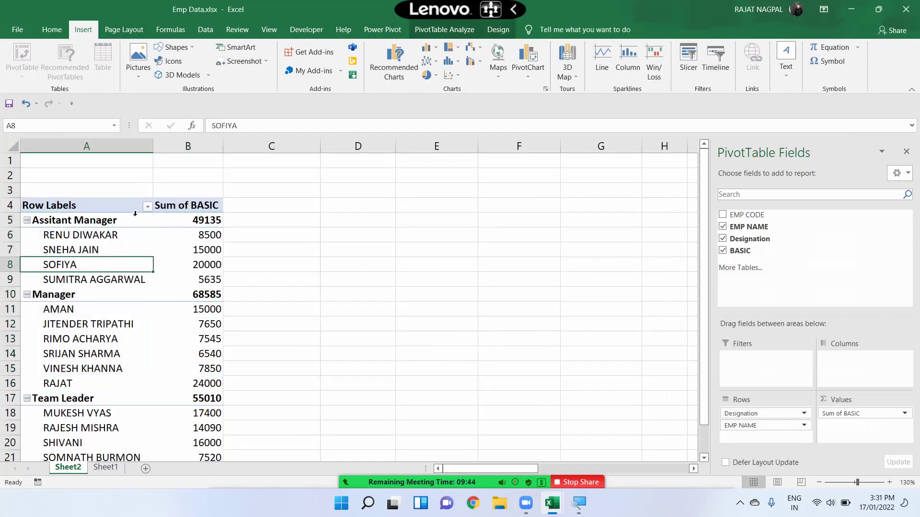
# Check the Row Labels filter and EMP NAME field placement, then show PivotTable Analyze.
pyautogui.click(147, 206)
pyautogui.click(147, 207)
pyautogui.moveTo(761, 426)
pyautogui.mouseDown()
pyautogui.moveTo(825, 402)
pyautogui.moveTo(858, 365)
pyautogui.moveTo(761, 436)
pyautogui.mouseUp()
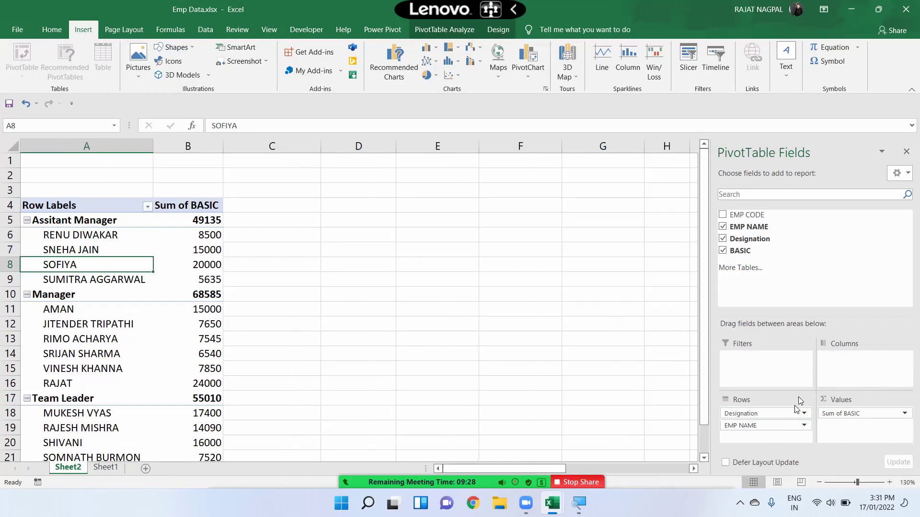
pyautogui.click(438, 28)
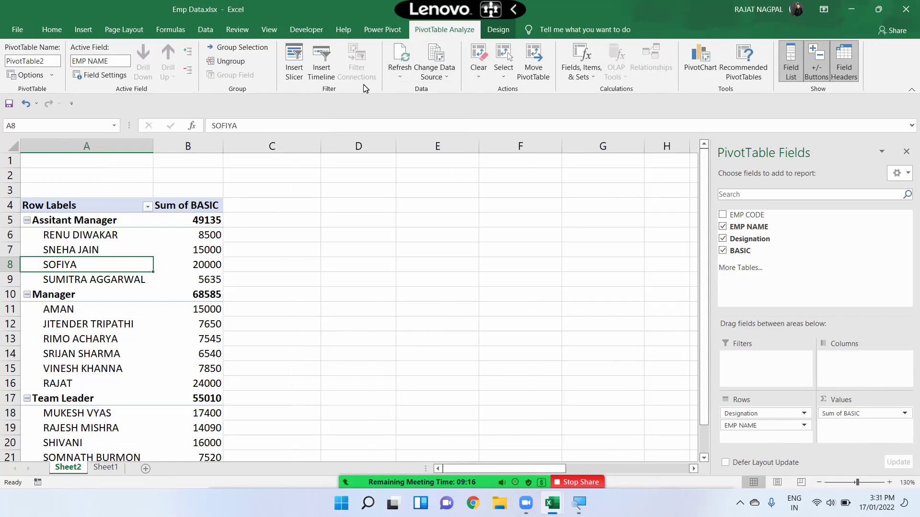
pyautogui.click(291, 69)
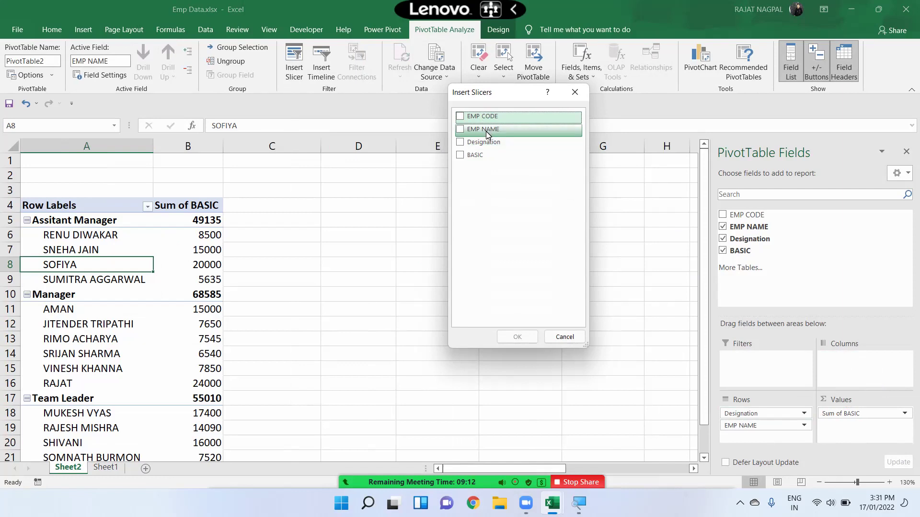
pyautogui.click(460, 129)
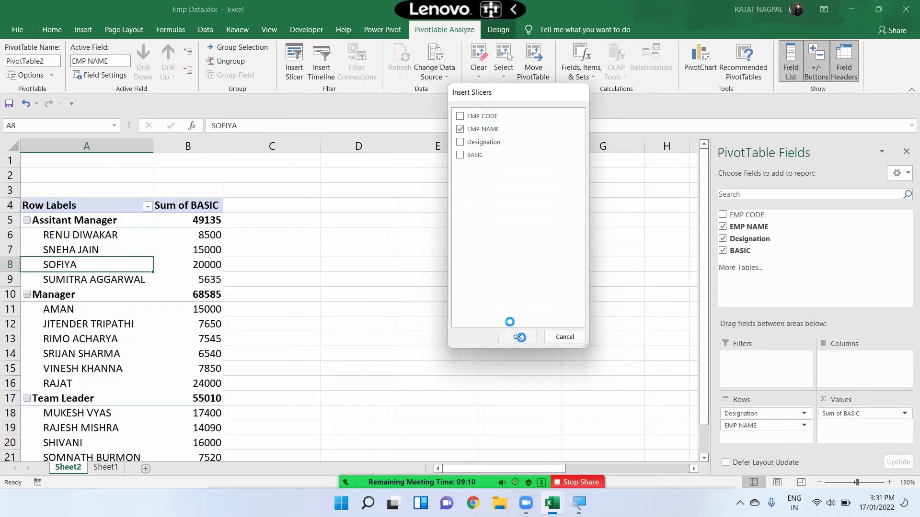
pyautogui.click(517, 337)
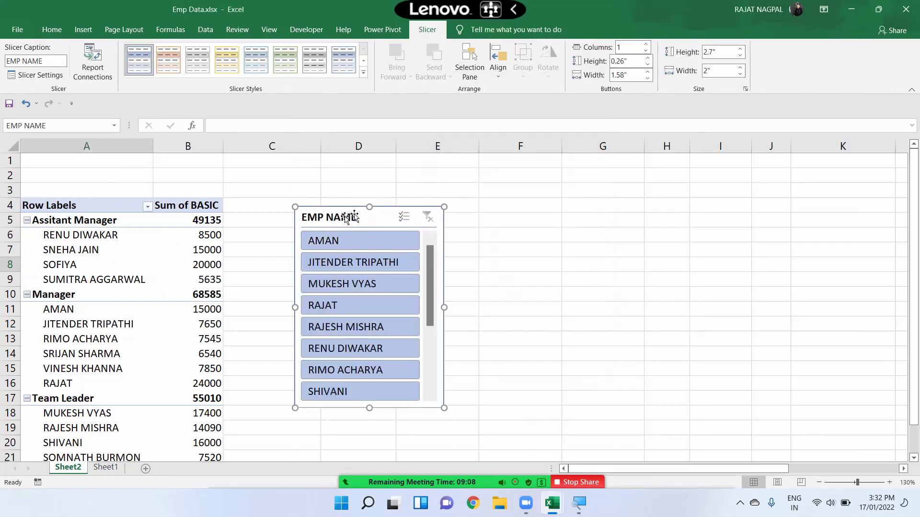
pyautogui.press('Delete')
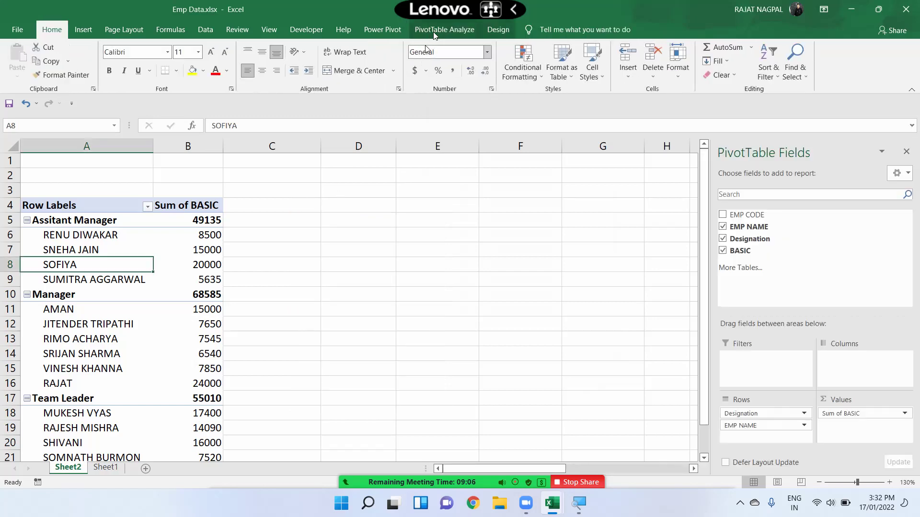
# Glance at the Sheet1 data, then show the Sheet2 PivotTable's Refresh options without refreshing.
pyautogui.click(438, 30)
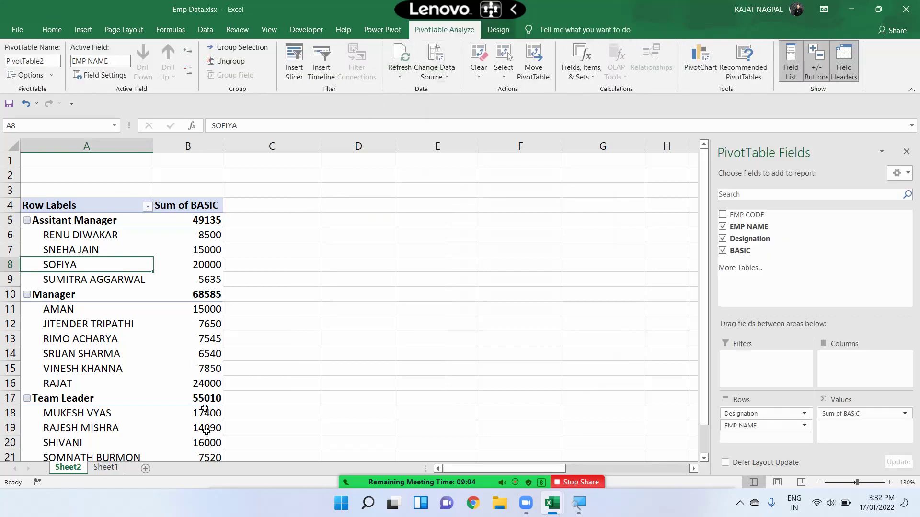
pyautogui.click(117, 467)
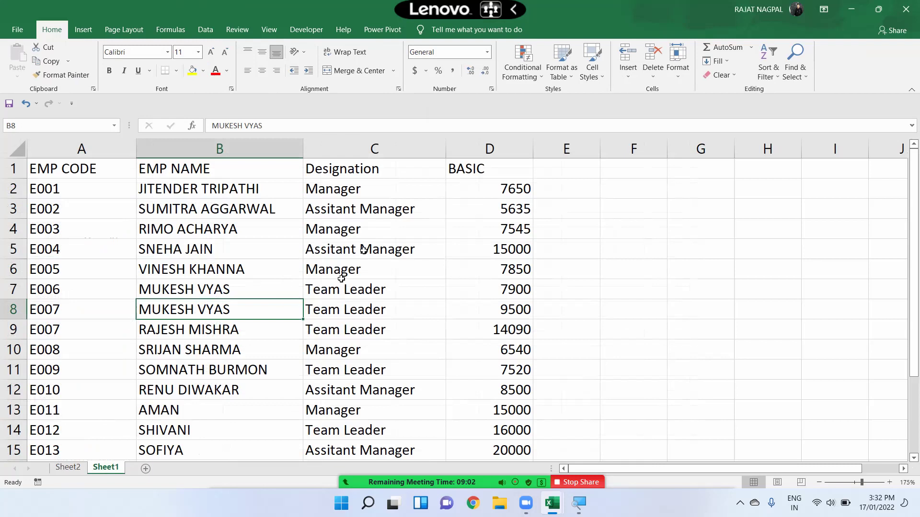
pyautogui.click(68, 468)
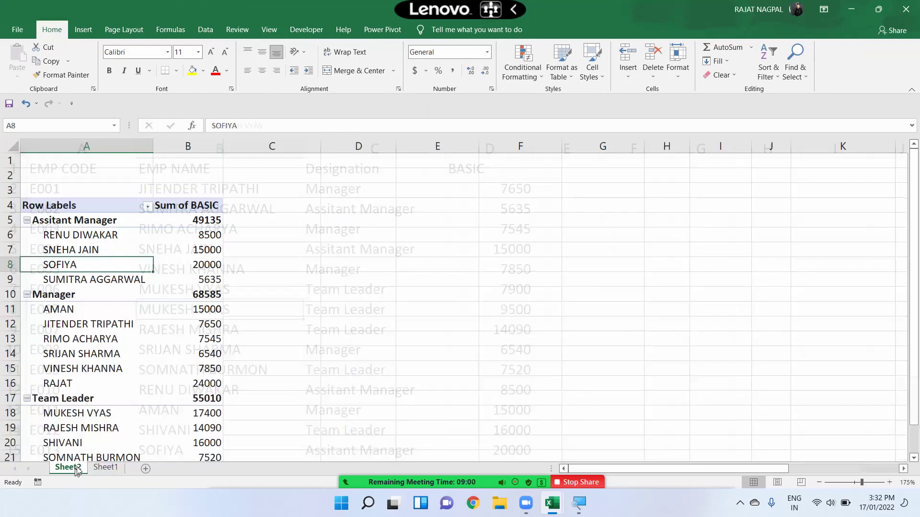
pyautogui.click(433, 30)
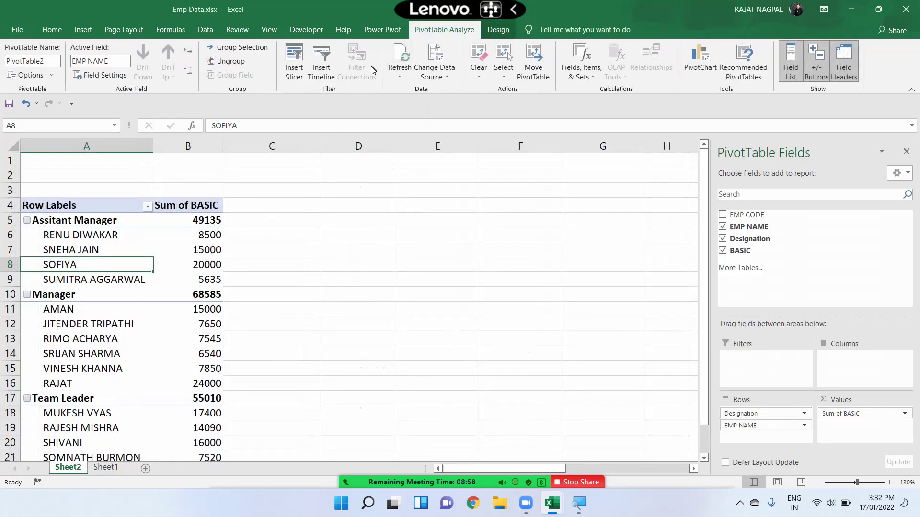
pyautogui.click(400, 71)
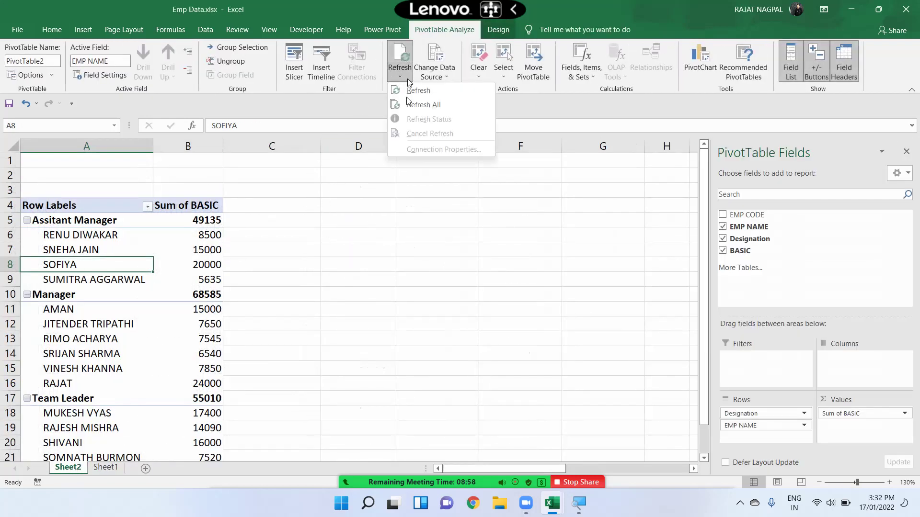
pyautogui.click(241, 292)
# On Sheet1, select the empty rows 17–18 and preview Table Styles without applying one.
pyautogui.click(106, 468)
pyautogui.scroll(-2, 120, 340)
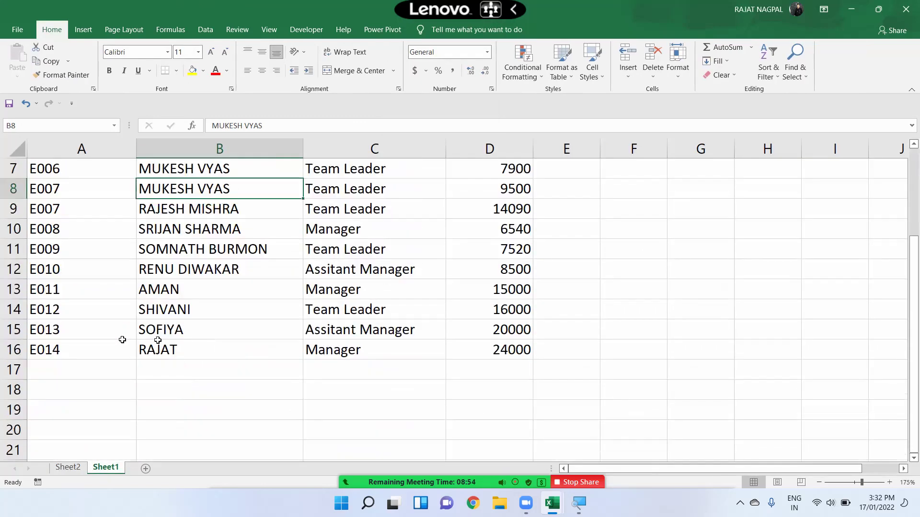
pyautogui.moveTo(82, 388); pyautogui.dragTo(489, 367)
pyautogui.click(561, 67)
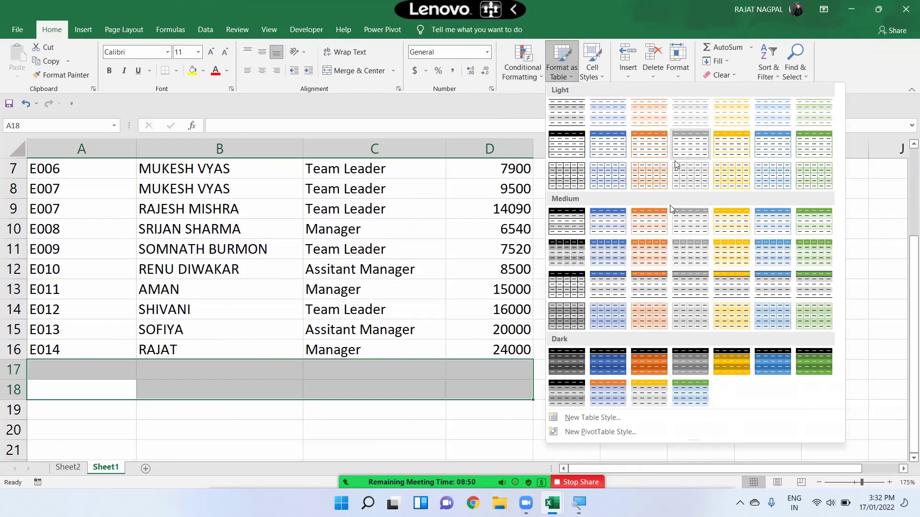
pyautogui.press('Escape')
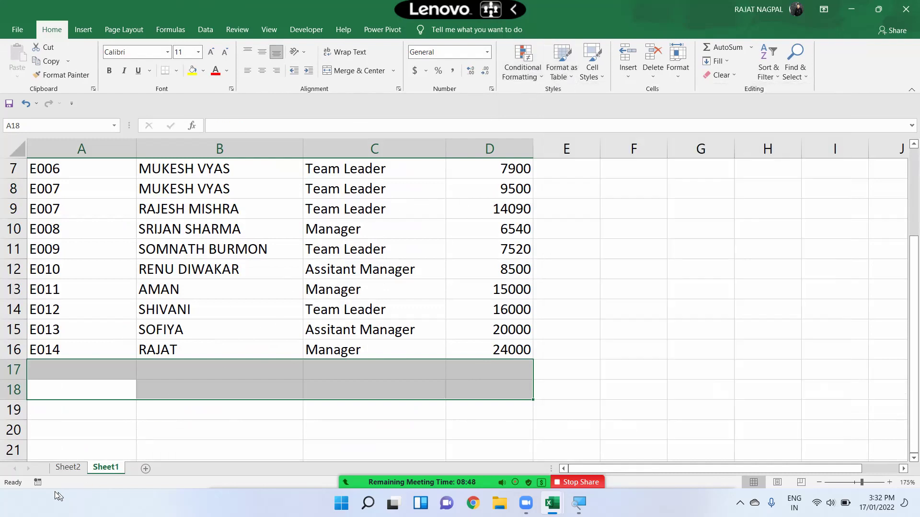
# Show the Sheet2 PivotTable's Refresh options again, then stop sharing the screen in Zoom.
pyautogui.click(67, 468)
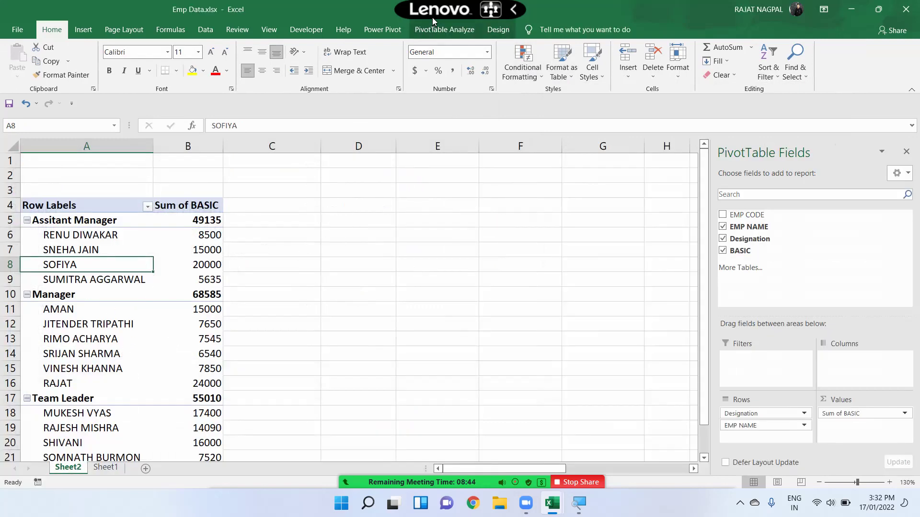
pyautogui.click(444, 30)
pyautogui.click(400, 77)
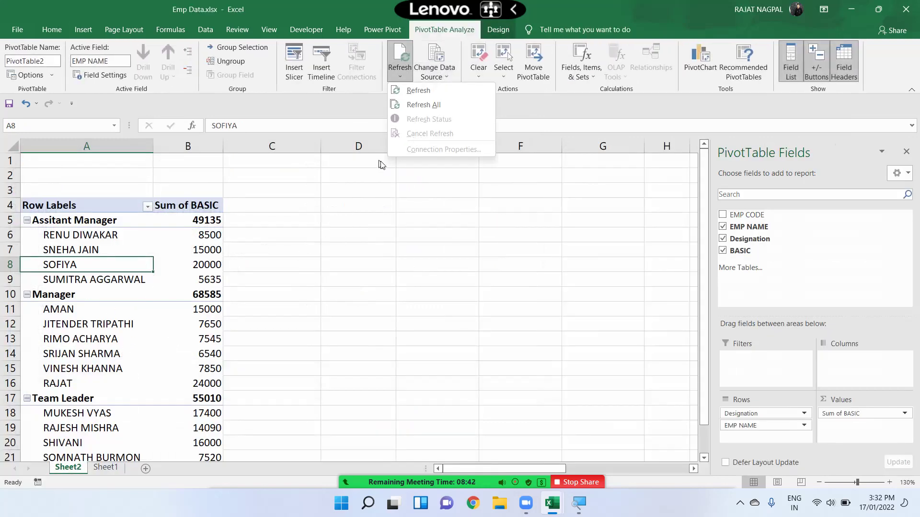
pyautogui.click(331, 278)
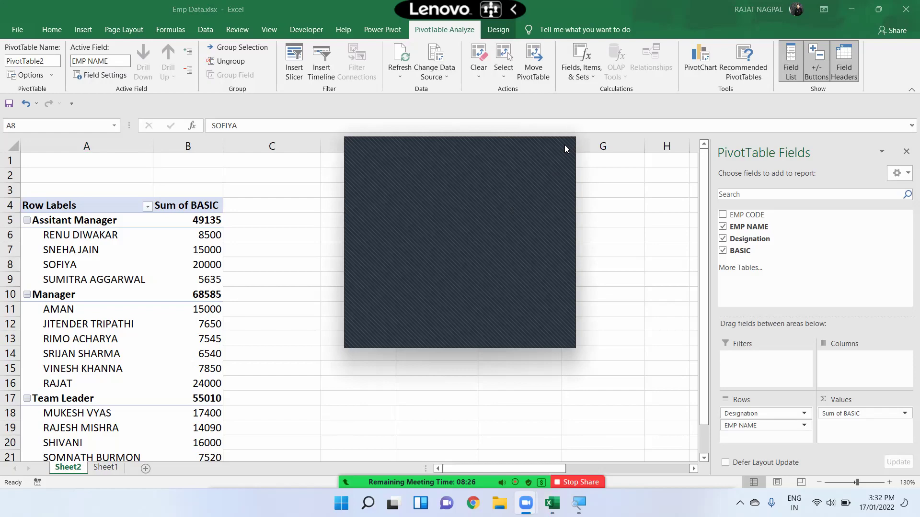
pyautogui.click(580, 483)
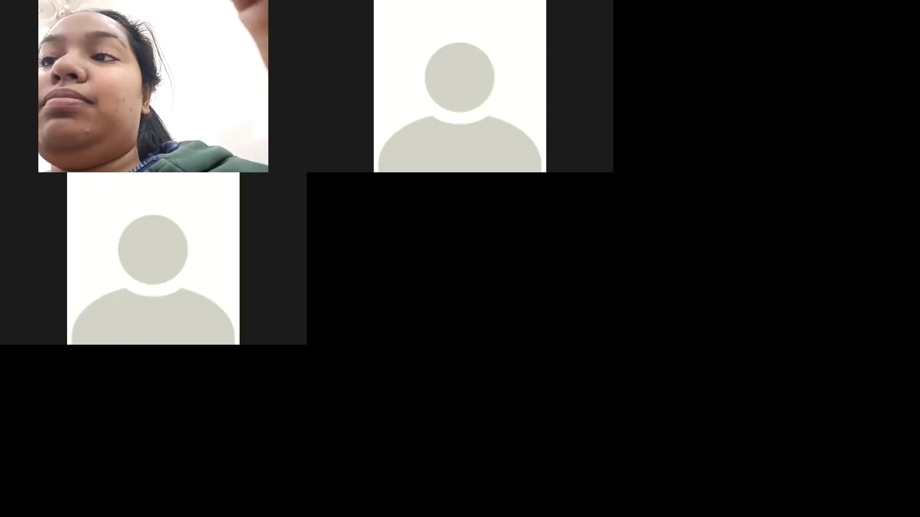